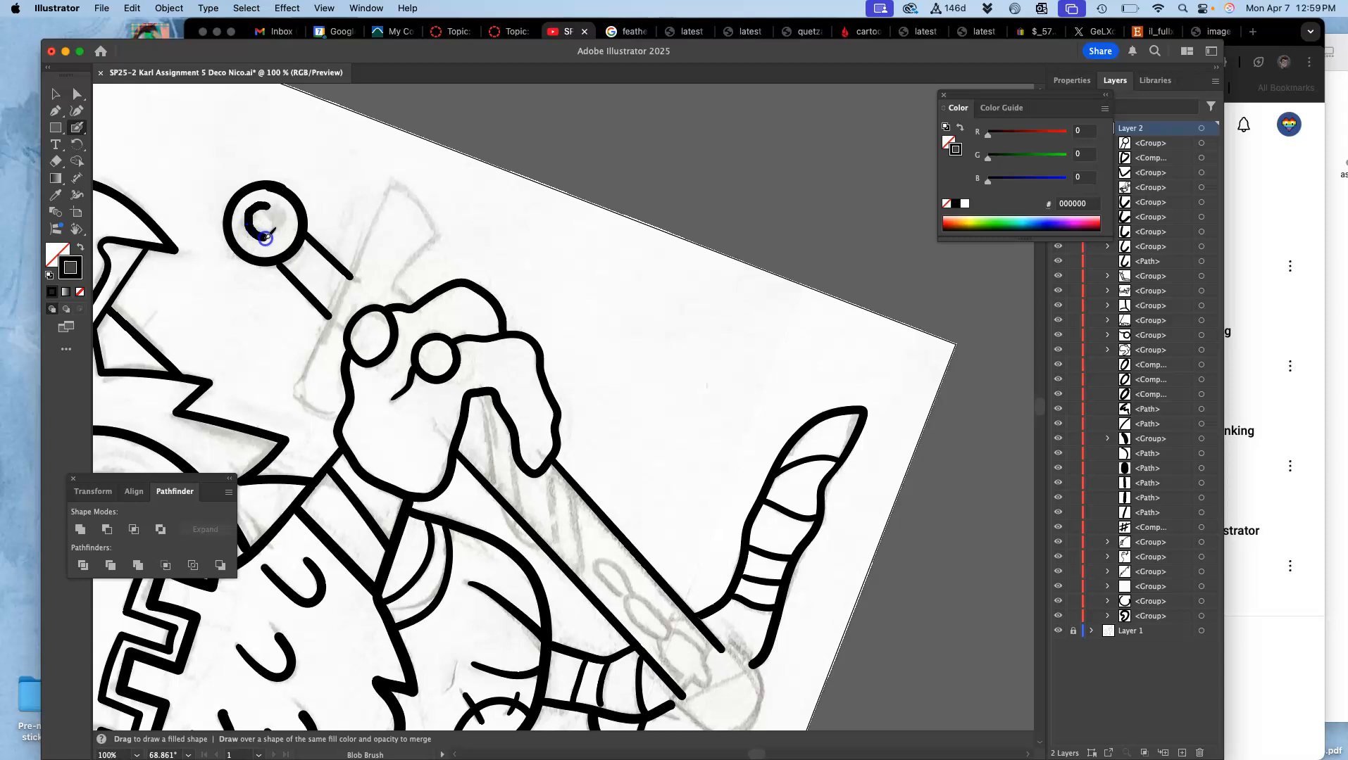
Step: Draw a small inner ring inside the pommel circle with the Blob Brush, following the sketch
drag(269, 203, 270, 215)
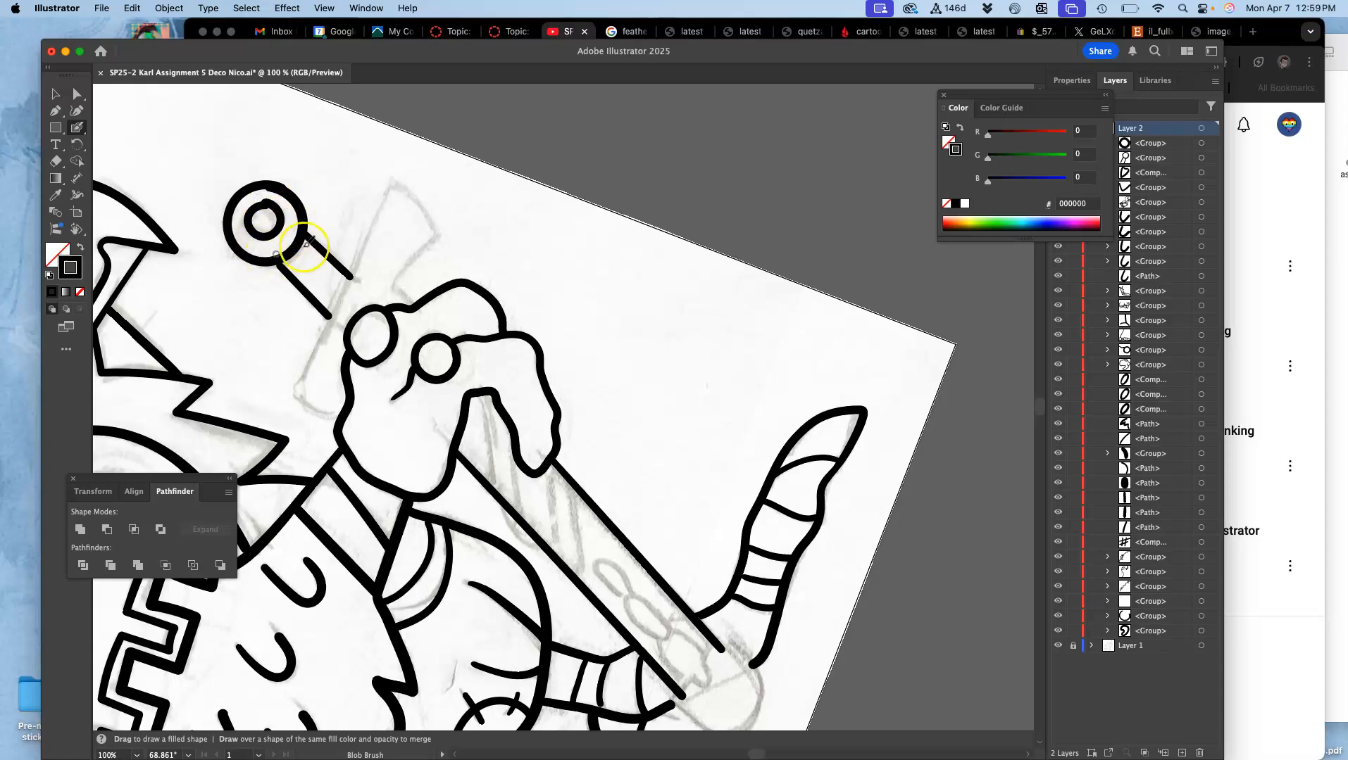
Step: Select the pommel's outer ring and smooth the uneven upper part of its outside edge with the Pencil tool
key(super+equal)
key(super+equal)
key(super+equal)
drag(259, 237, 662, 486)
drag(365, 260, 731, 505)
drag(520, 272, 554, 309)
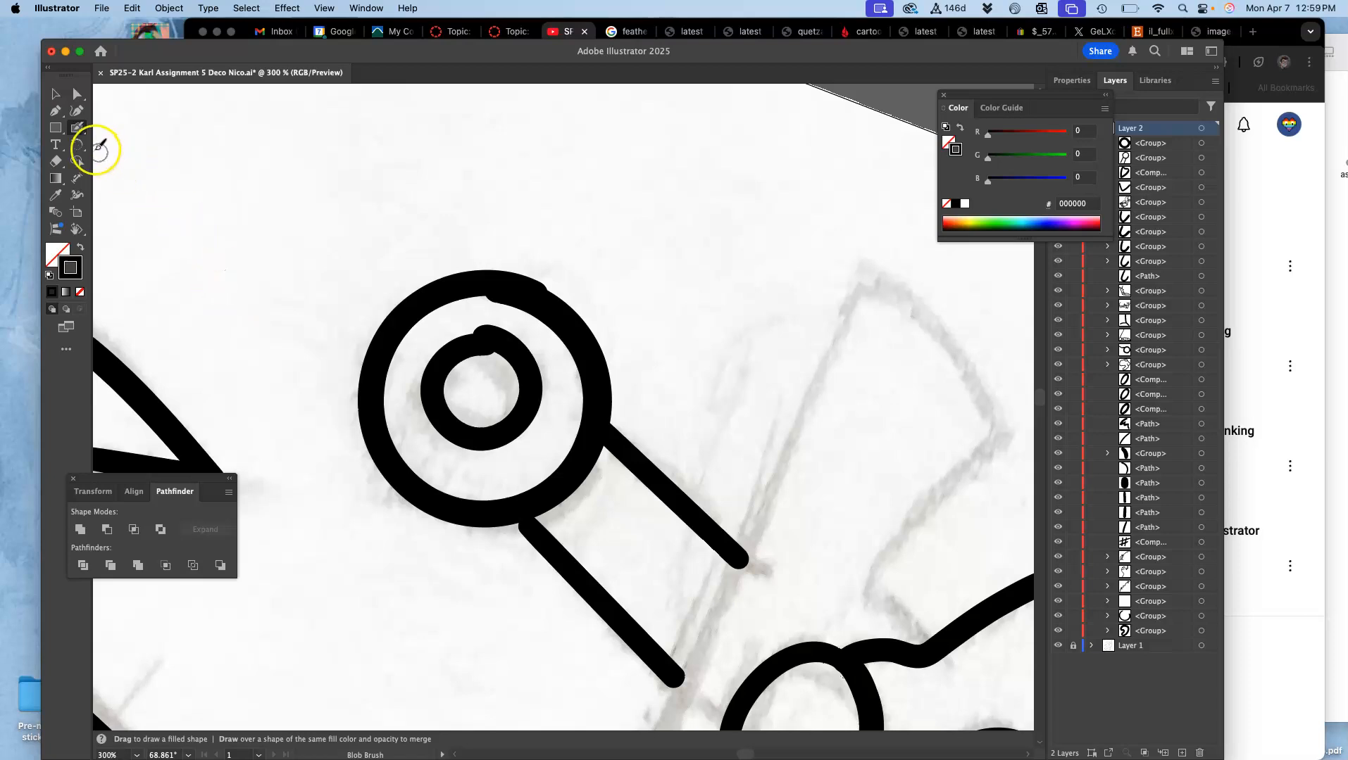
click(77, 94)
click(463, 273)
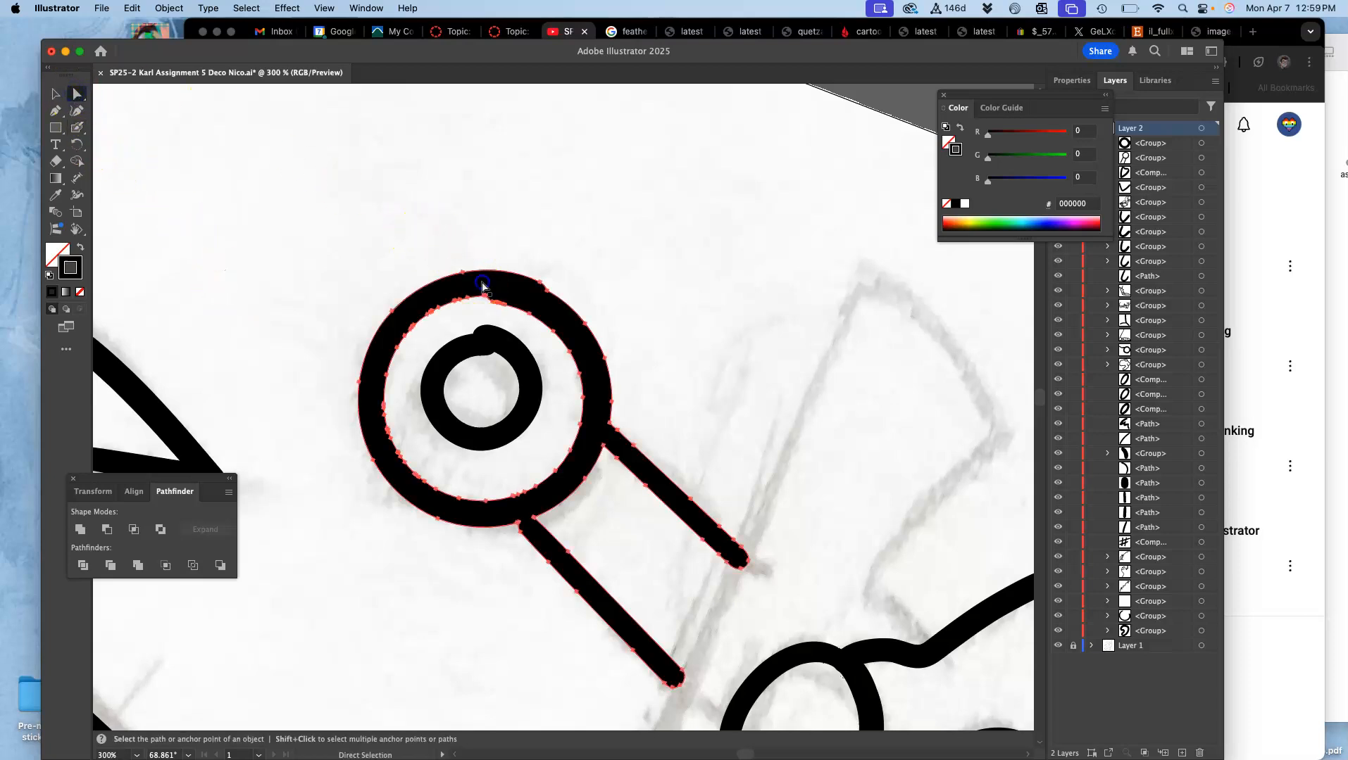
click(77, 127)
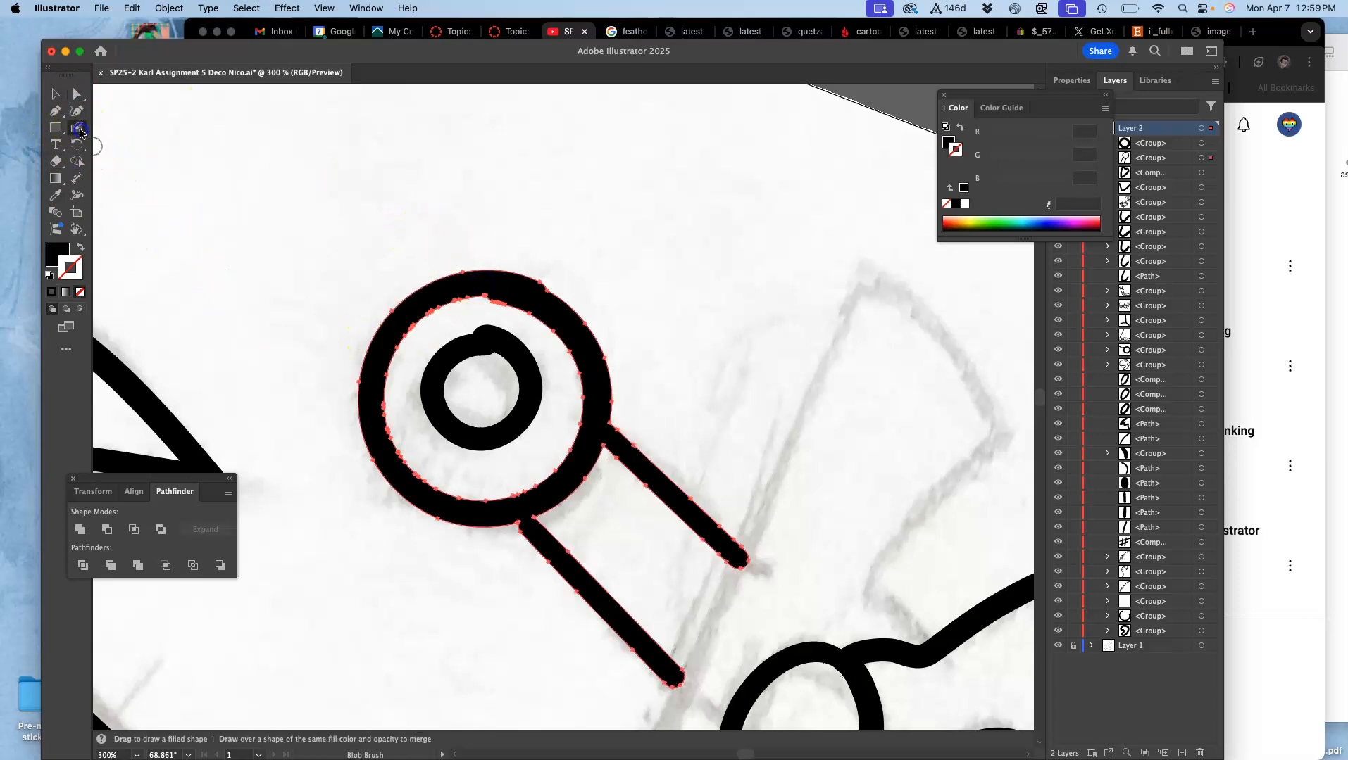
click(117, 163)
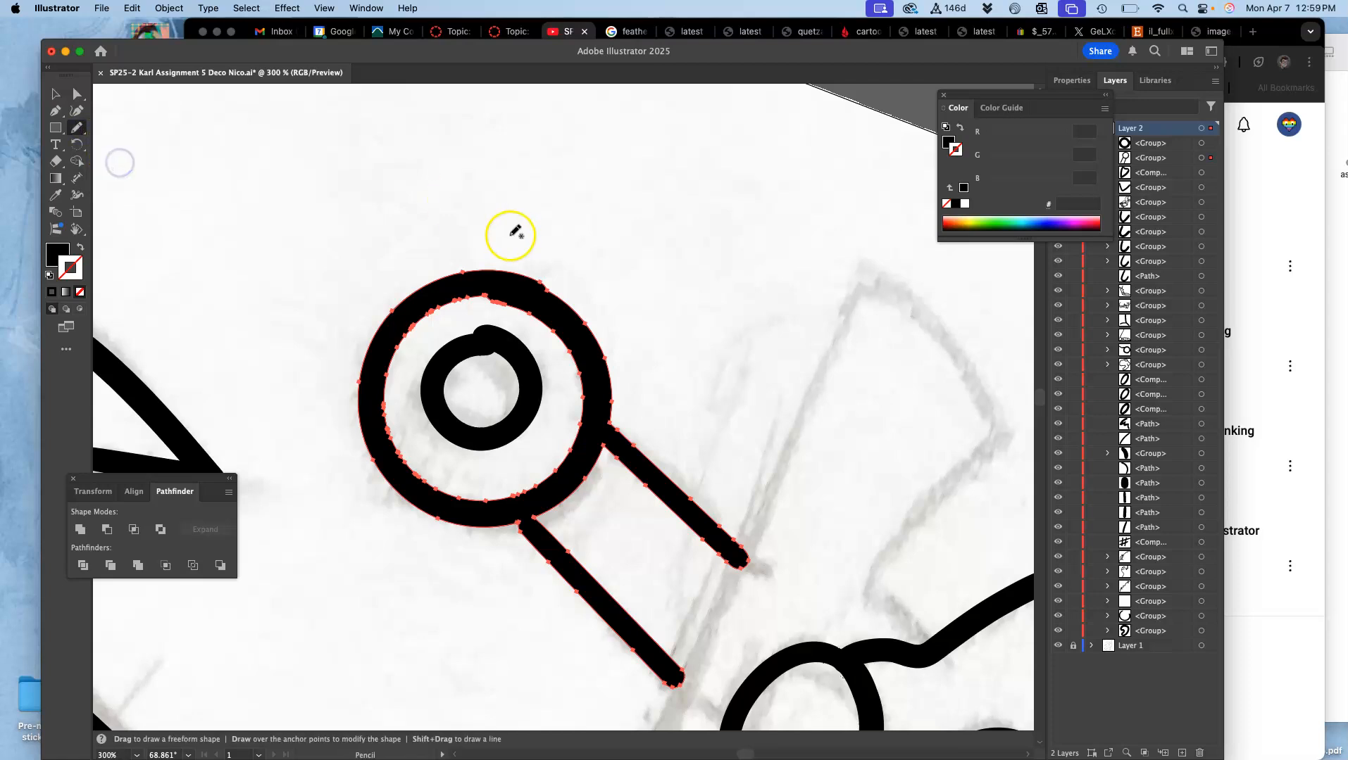
drag(458, 274, 460, 275)
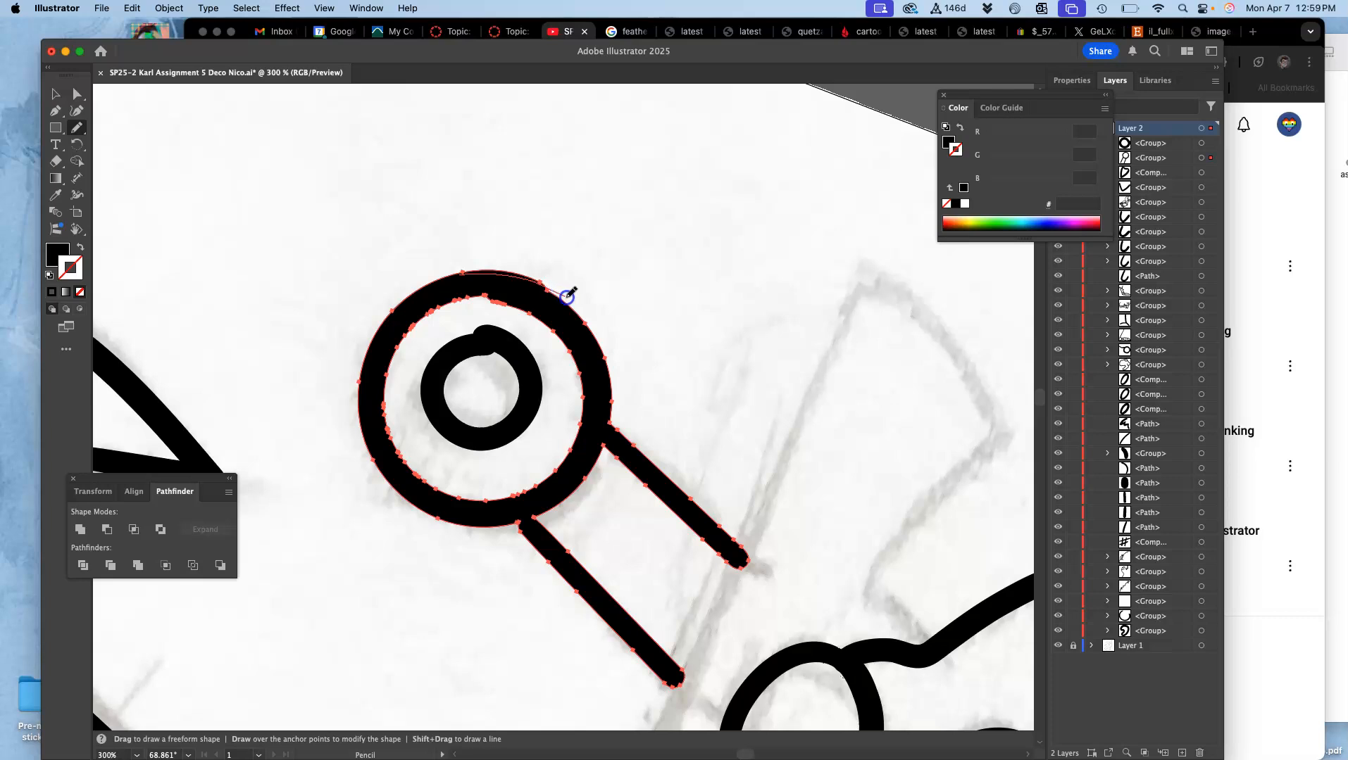
drag(607, 359, 602, 374)
Step: Smooth the inside edge of the pommel's outer ring along its upper and right-hand curve
super+click(520, 292)
drag(439, 309, 440, 309)
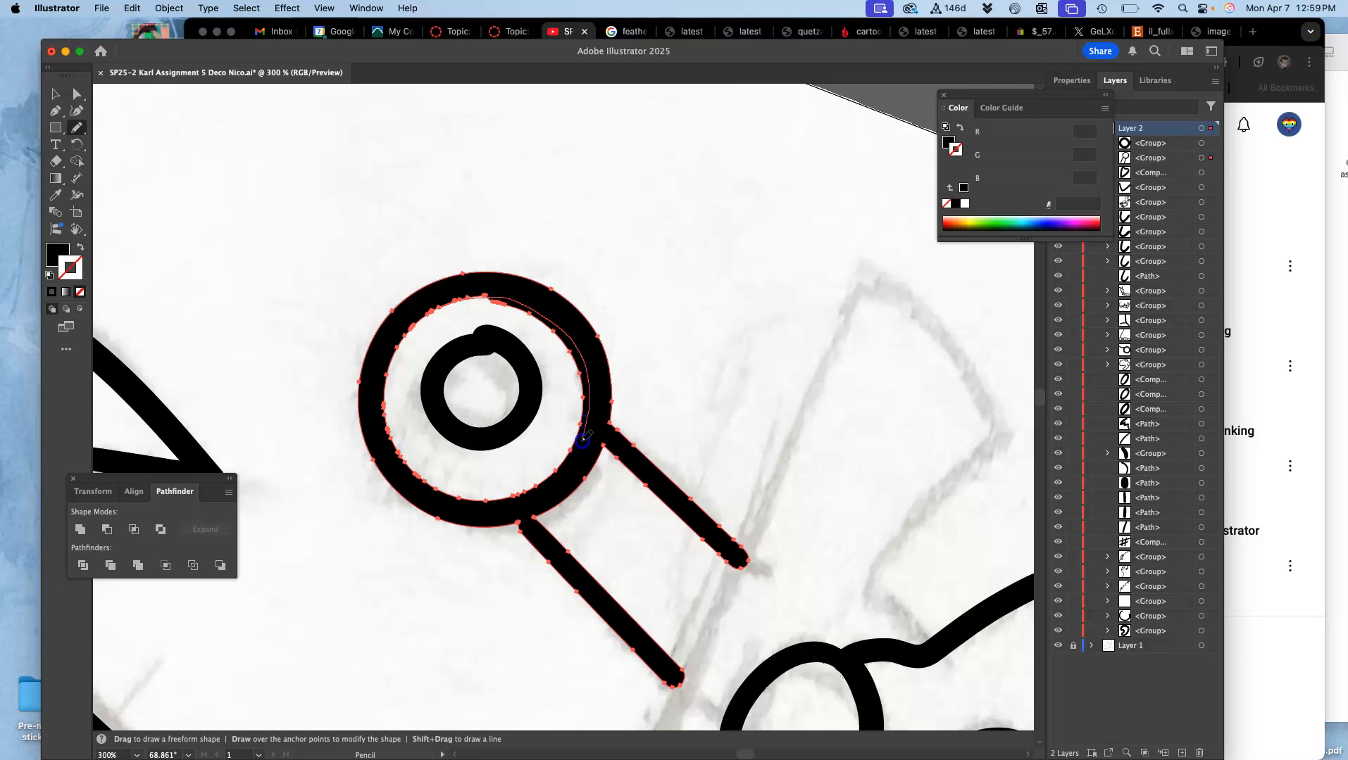
drag(512, 499, 518, 481)
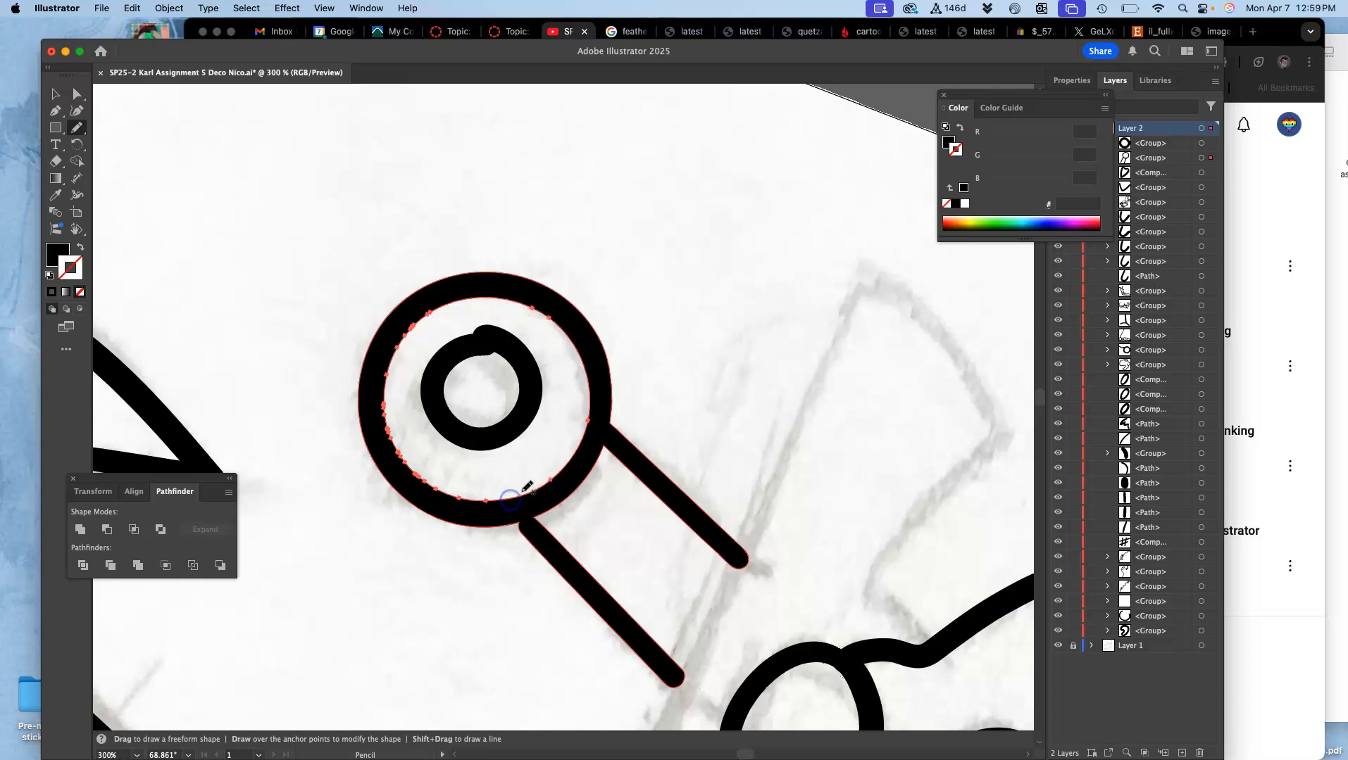
Step: Select the small inner ring and redraw its bumpy outside and inside edges into smooth curves
super+click(495, 344)
mouse_move(470, 337)
mouse_down()
mouse_move(518, 336)
mouse_move(508, 389)
mouse_move(487, 333)
mouse_move(538, 369)
mouse_move(527, 429)
mouse_move(505, 351)
mouse_move(476, 354)
mouse_up()
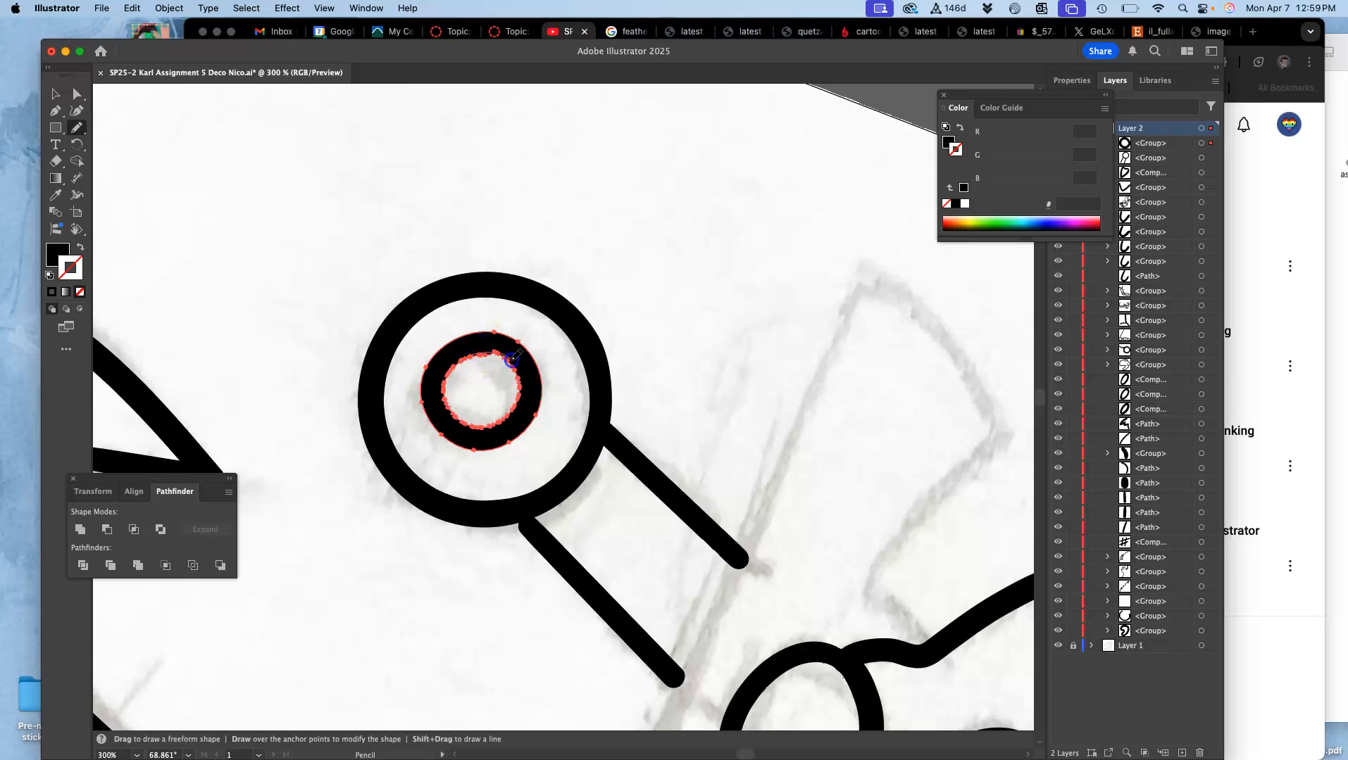
drag(519, 370, 521, 391)
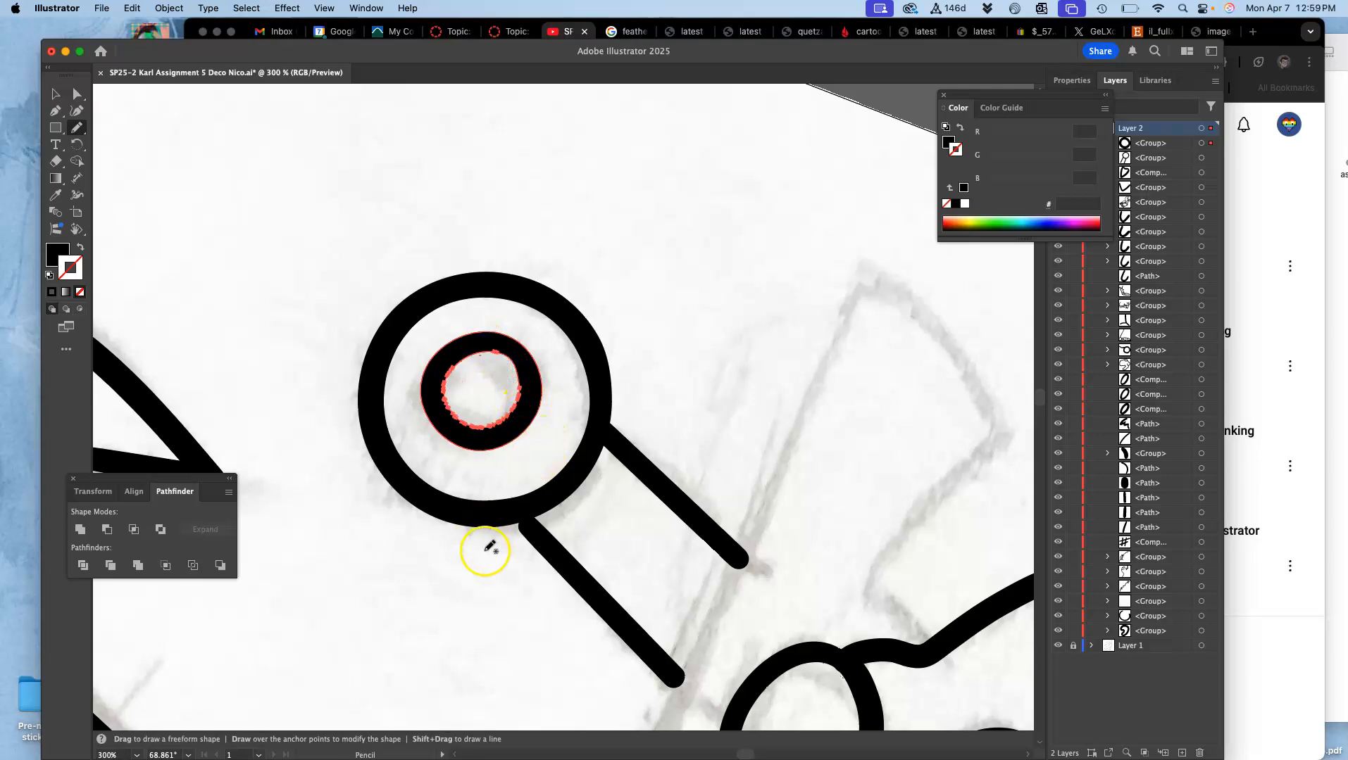
Step: Smooth the outer ring's remaining rough inside edge and its junction with the lower grip line
super+click(530, 539)
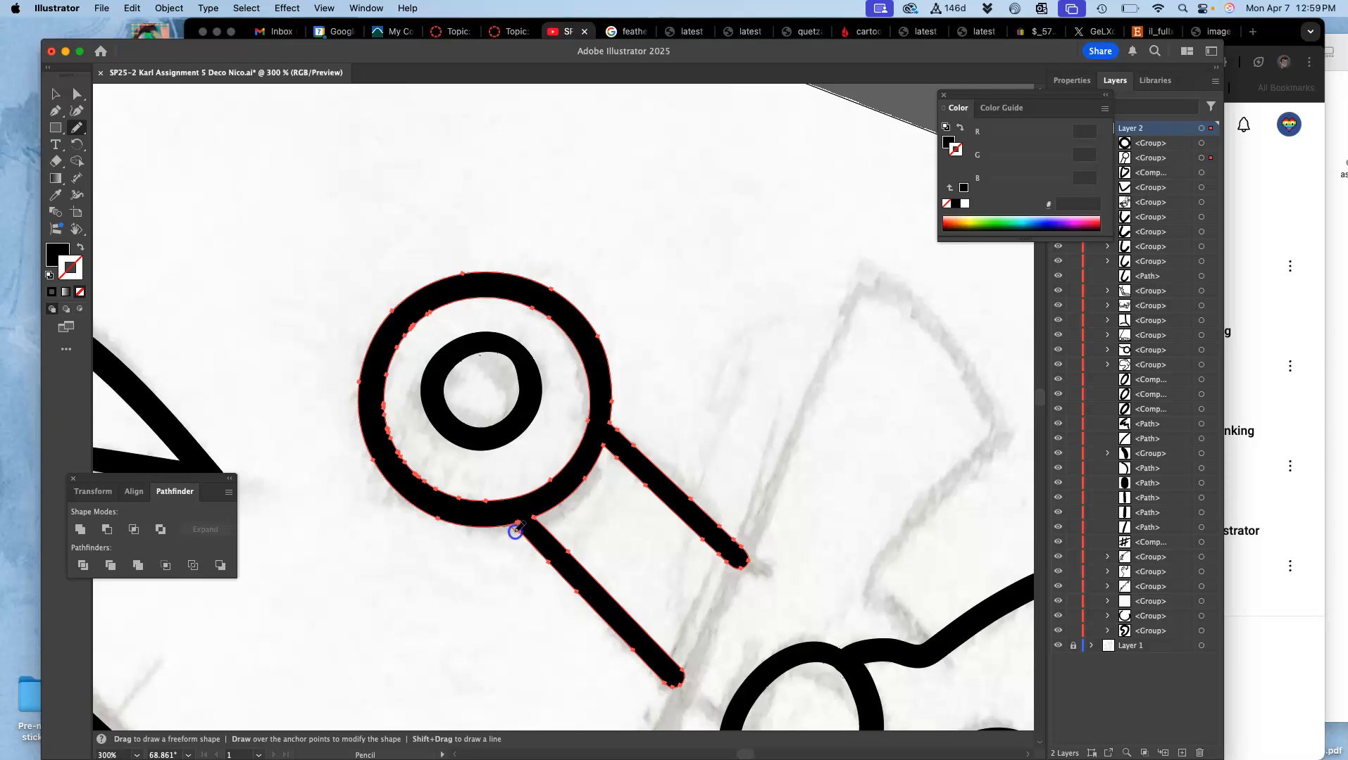
drag(539, 554, 544, 561)
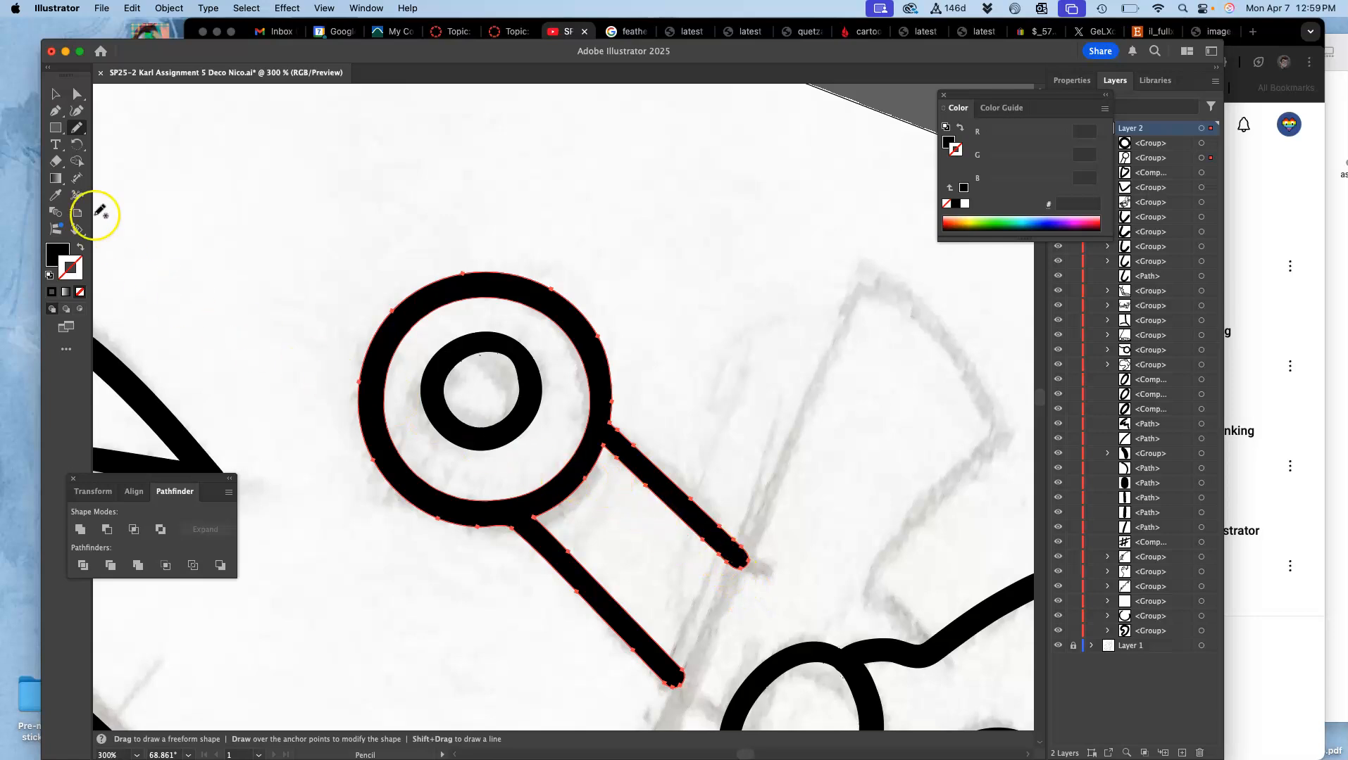
Step: Draw the crossguard's long straight diagonal edge across both grip line ends with the Blob Brush
click(79, 128)
click(113, 141)
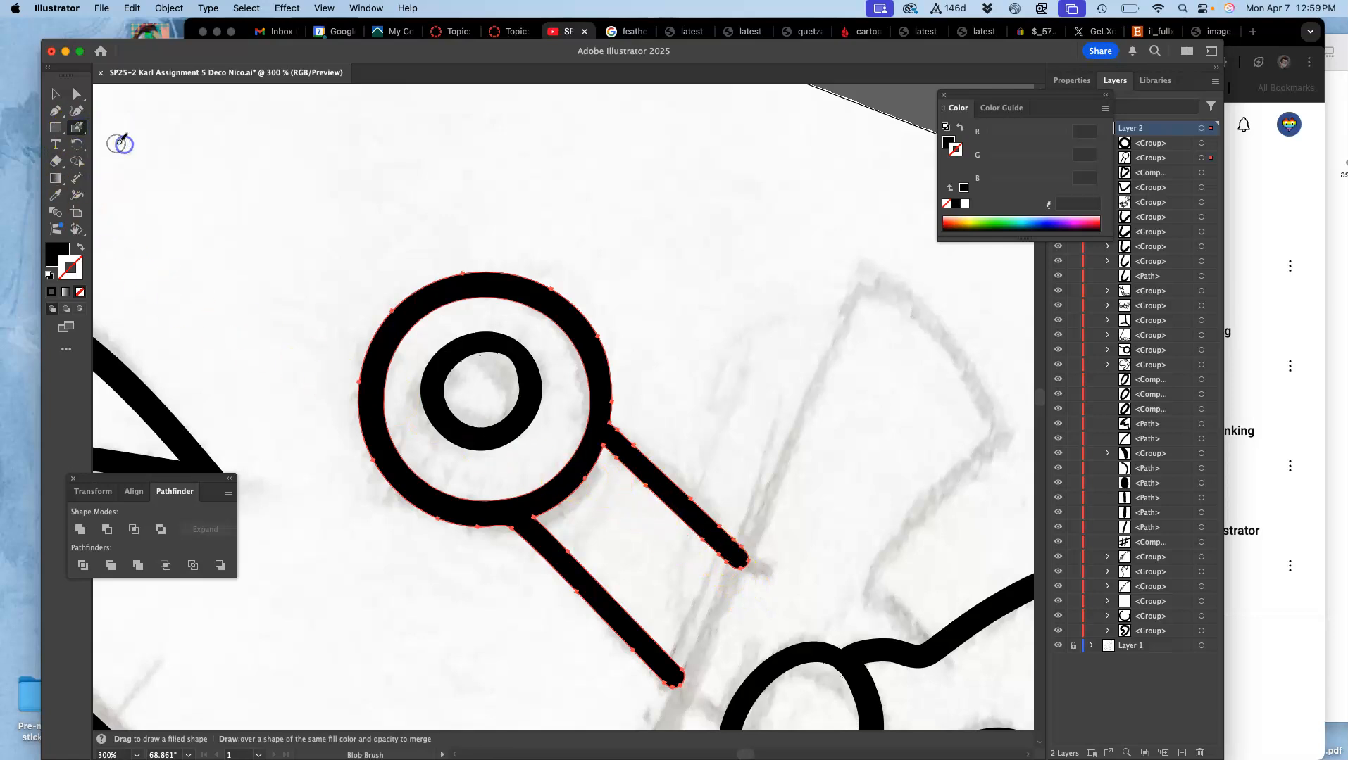
drag(764, 389, 755, 254)
drag(746, 322, 674, 255)
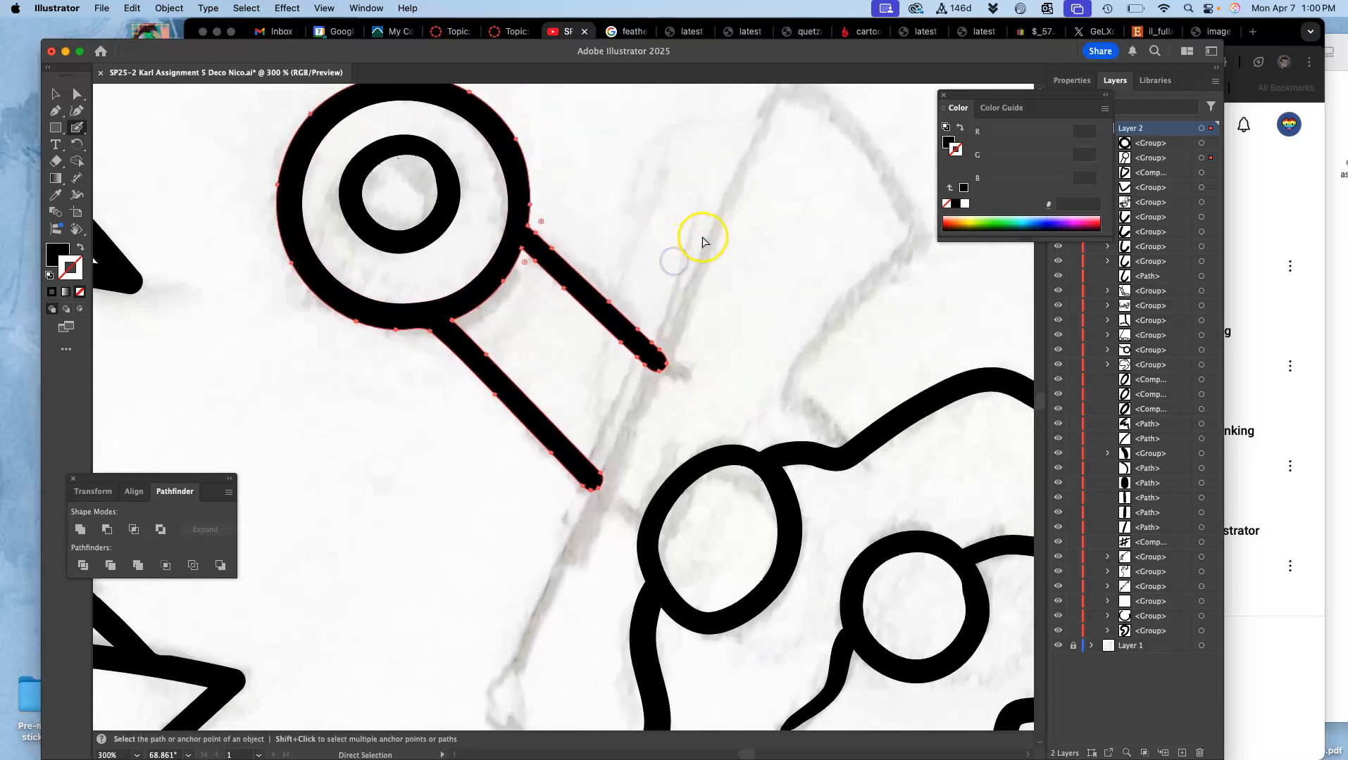
key(super+minus)
drag(769, 286, 723, 381)
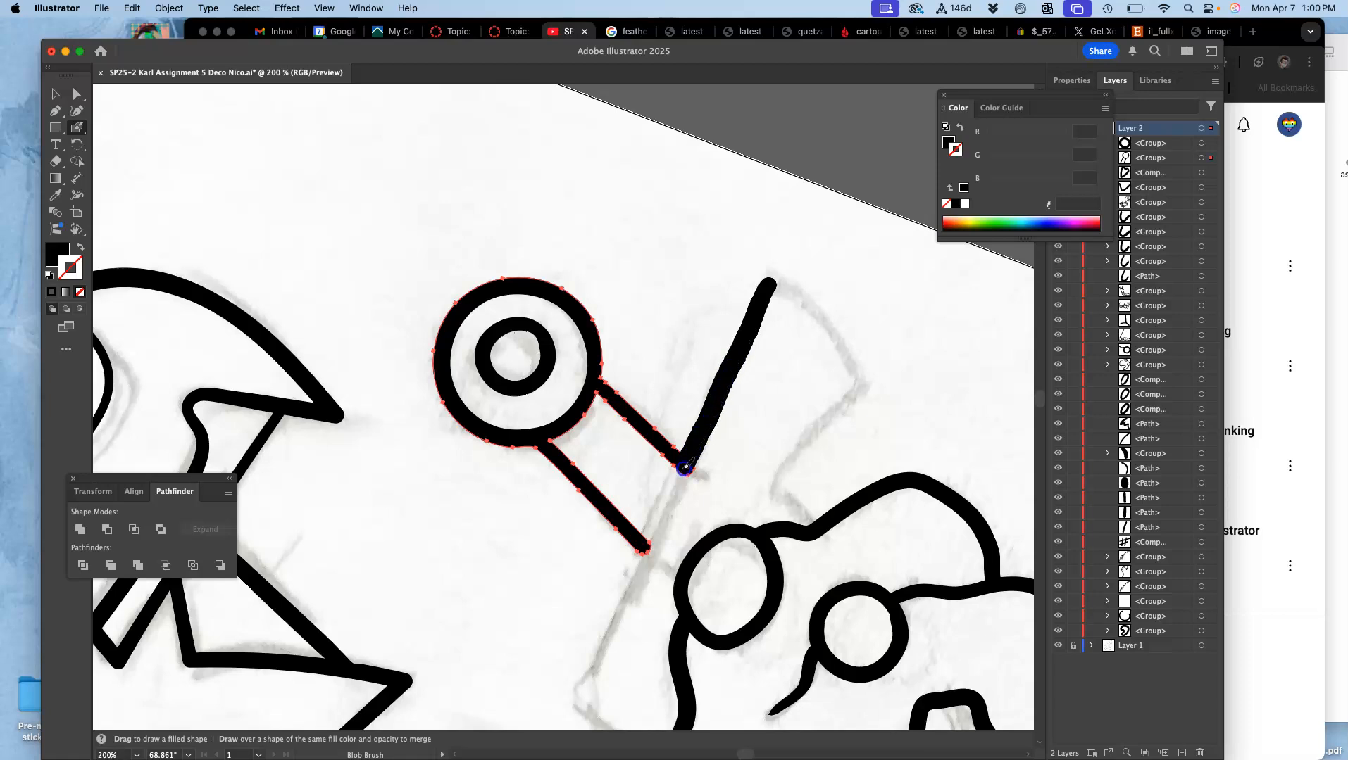
drag(646, 549, 599, 653)
drag(578, 700, 578, 705)
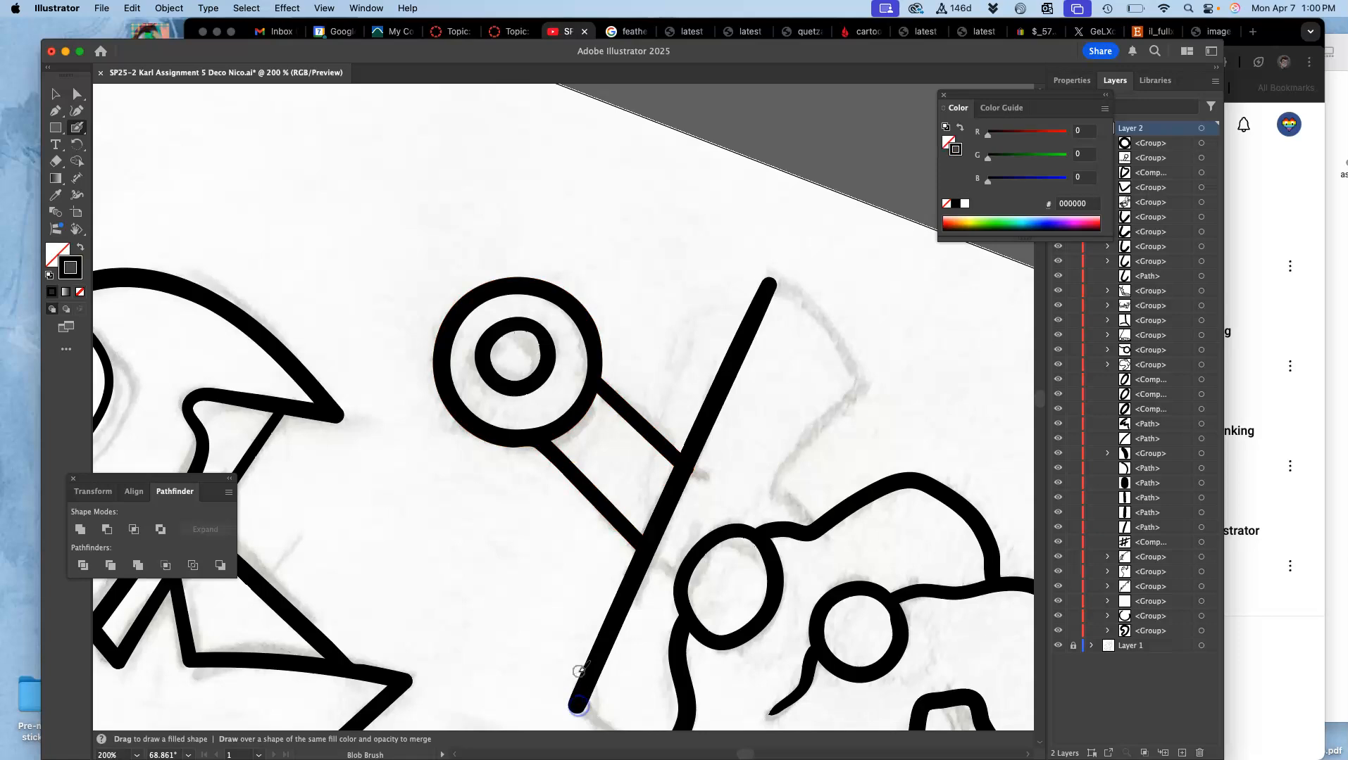
Step: Complete the crossguard outline with the Blob Brush, tracing its curved upper end, inner side and curved lower end to the hand
super+click(650, 548)
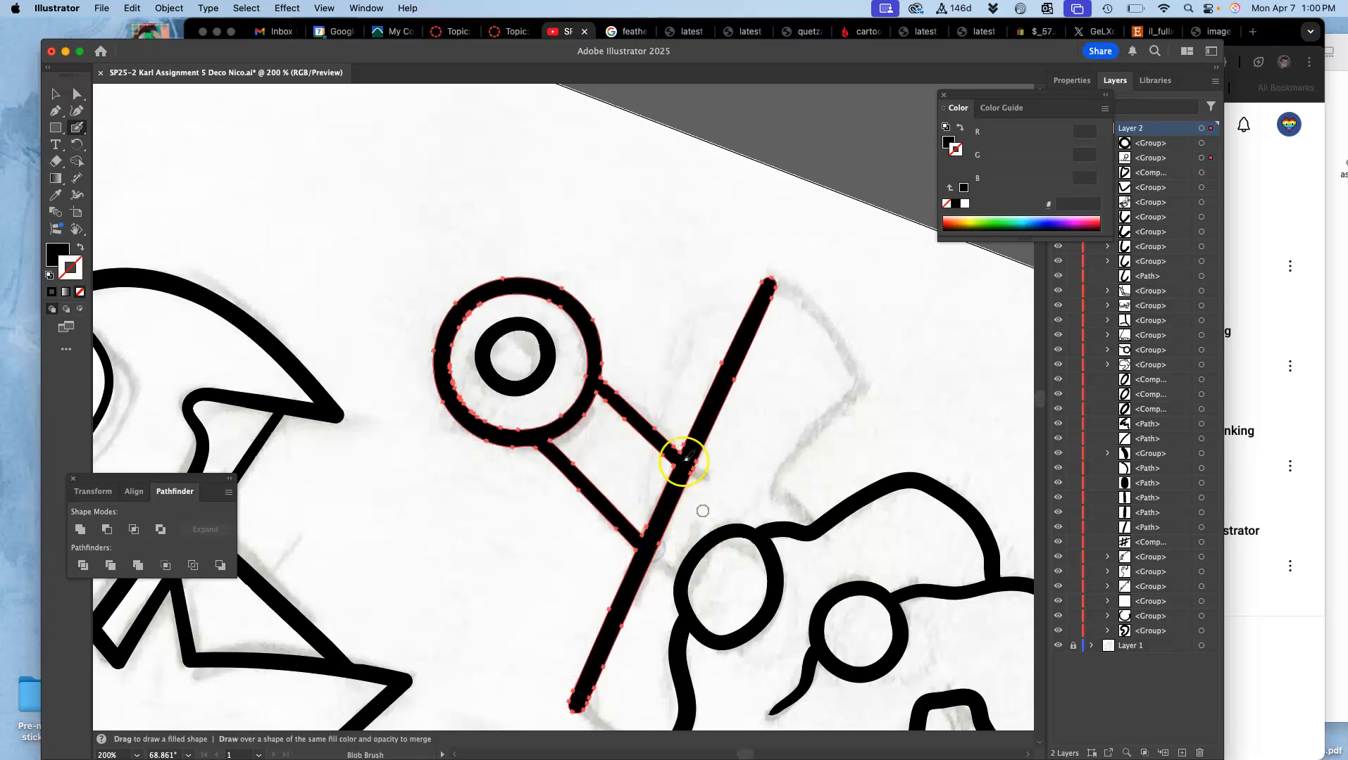
drag(752, 438, 611, 331)
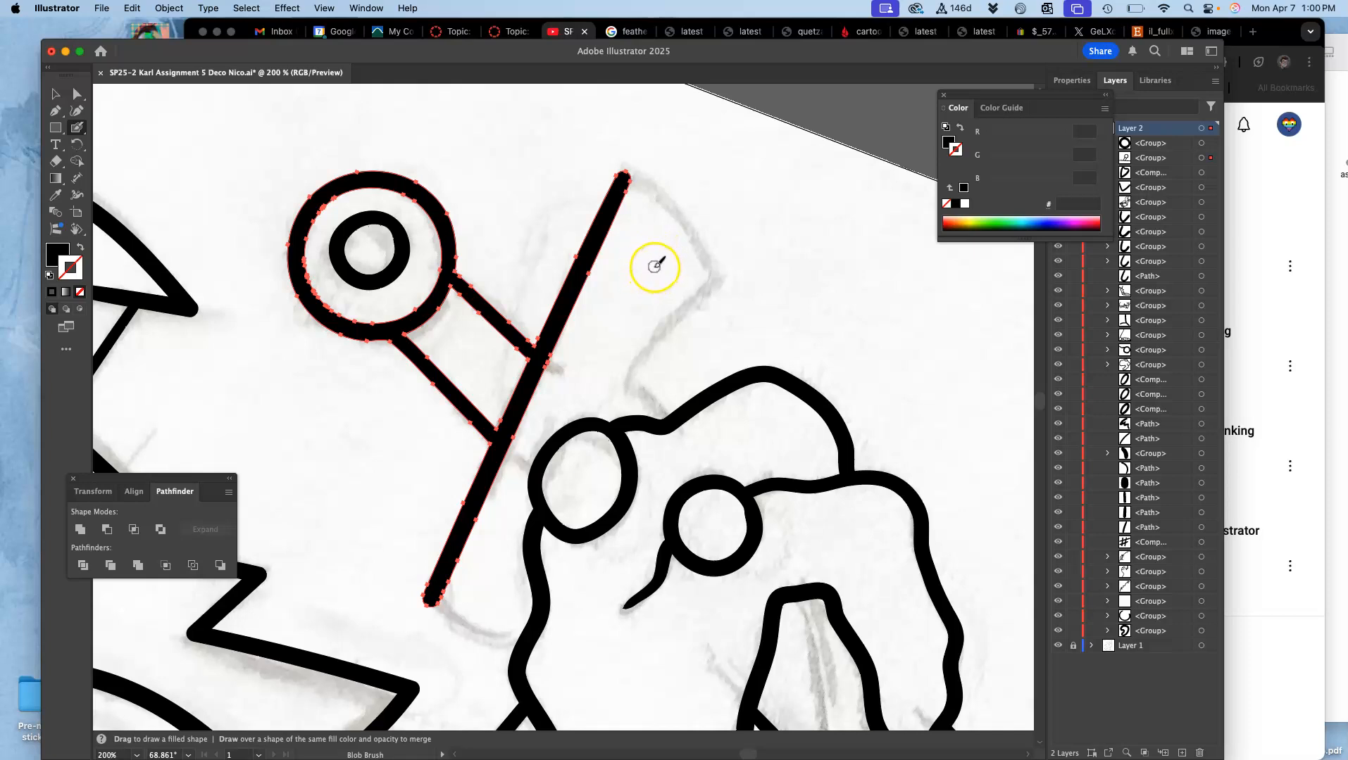
click(81, 129)
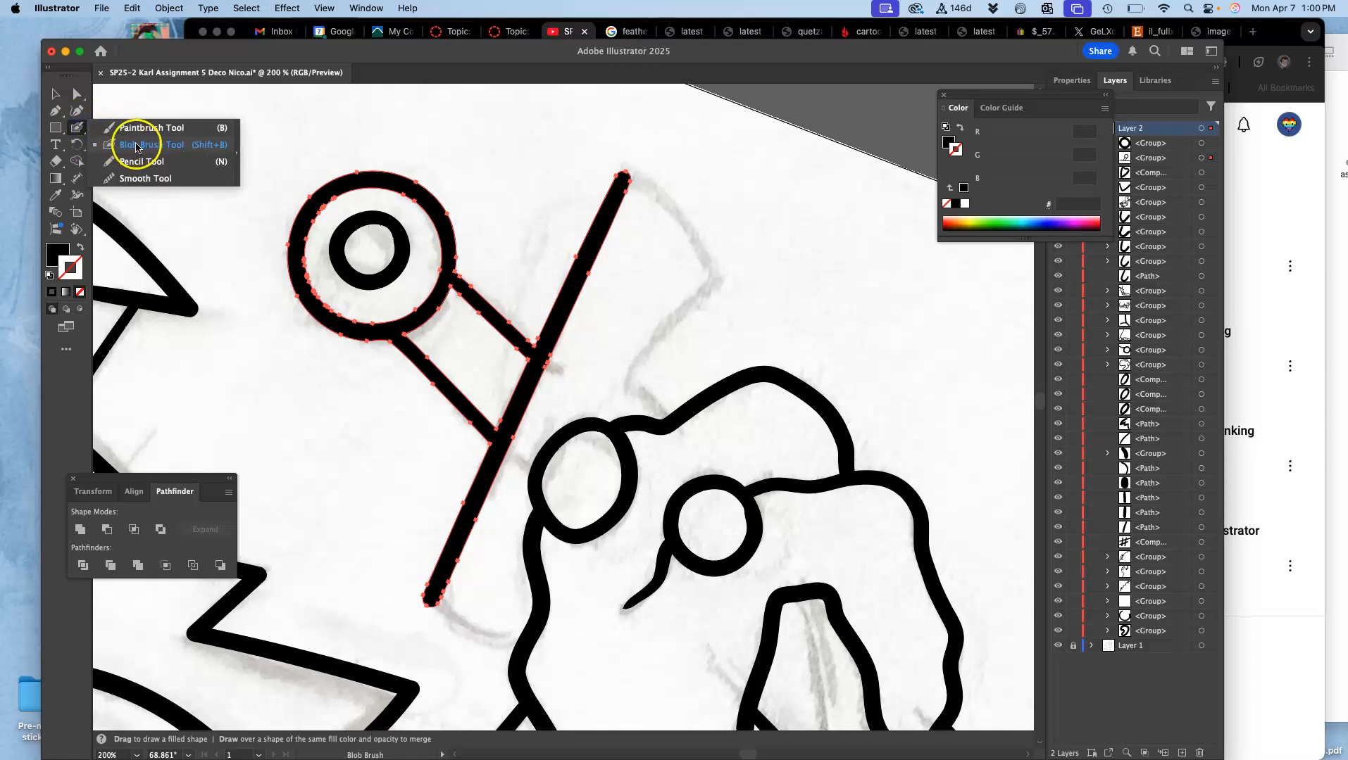
click(624, 177)
drag(639, 183, 673, 212)
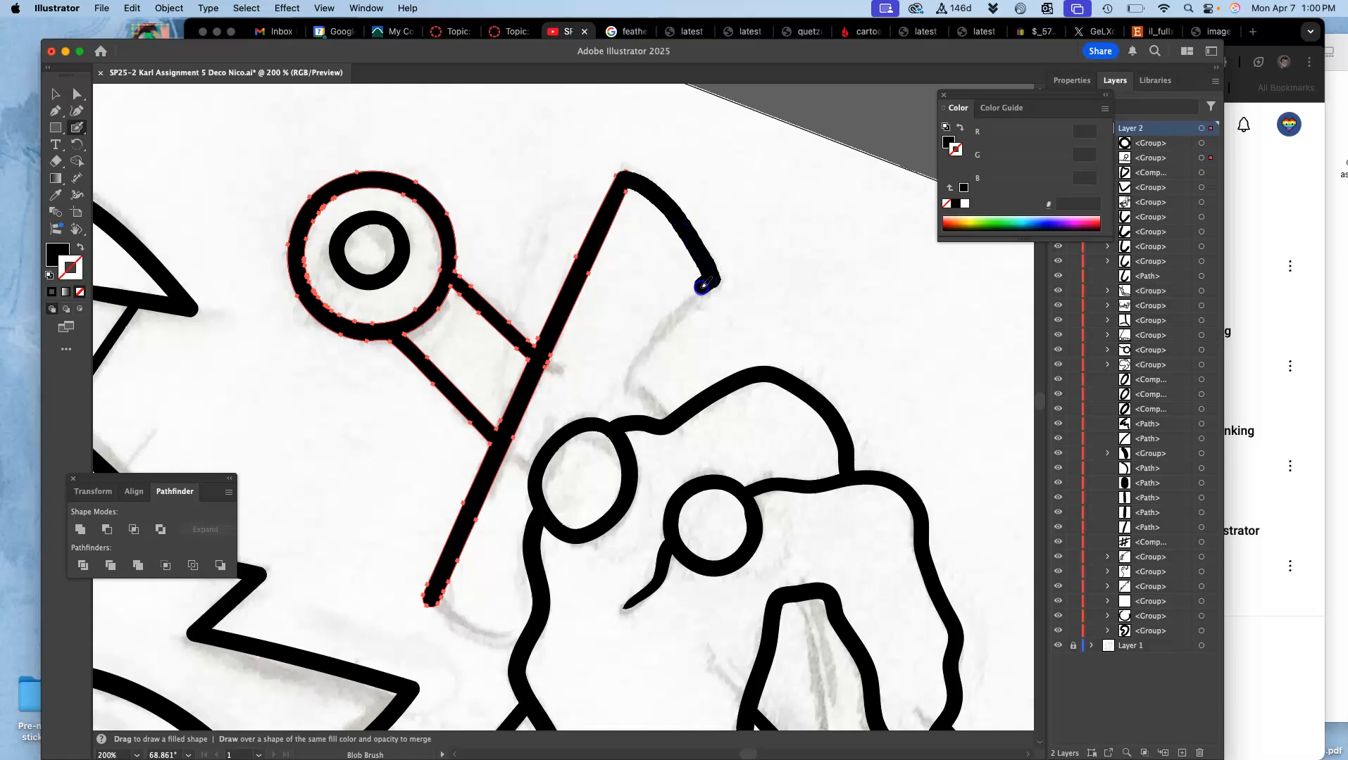
drag(703, 285, 658, 339)
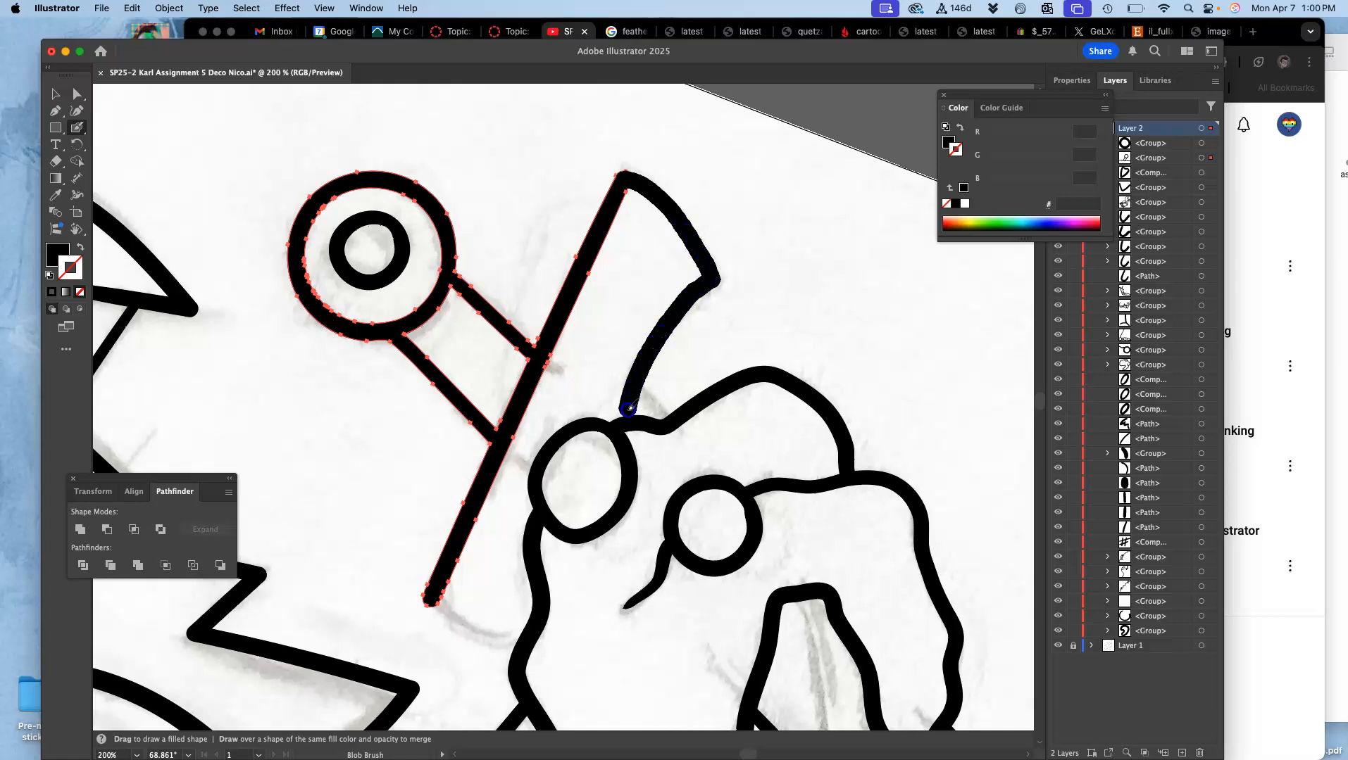
drag(622, 421, 624, 420)
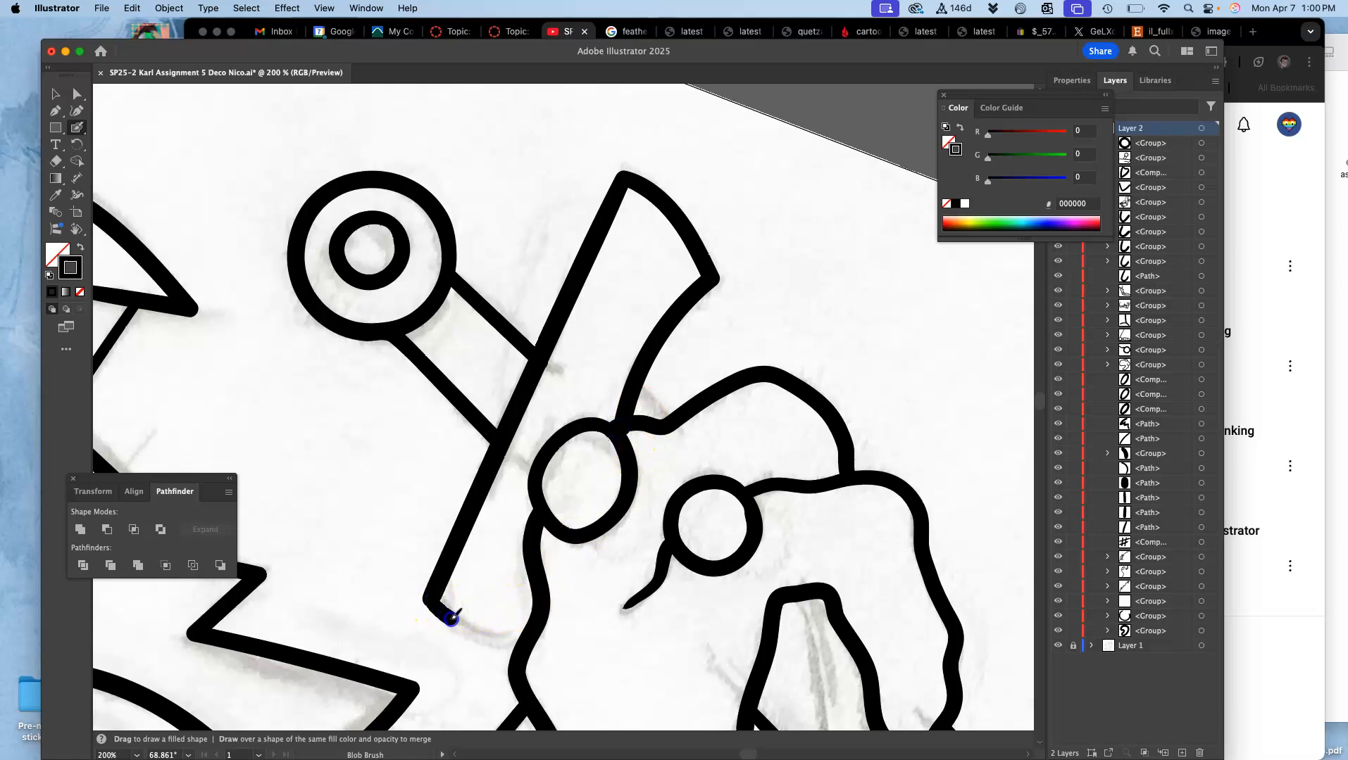
drag(520, 639, 521, 641)
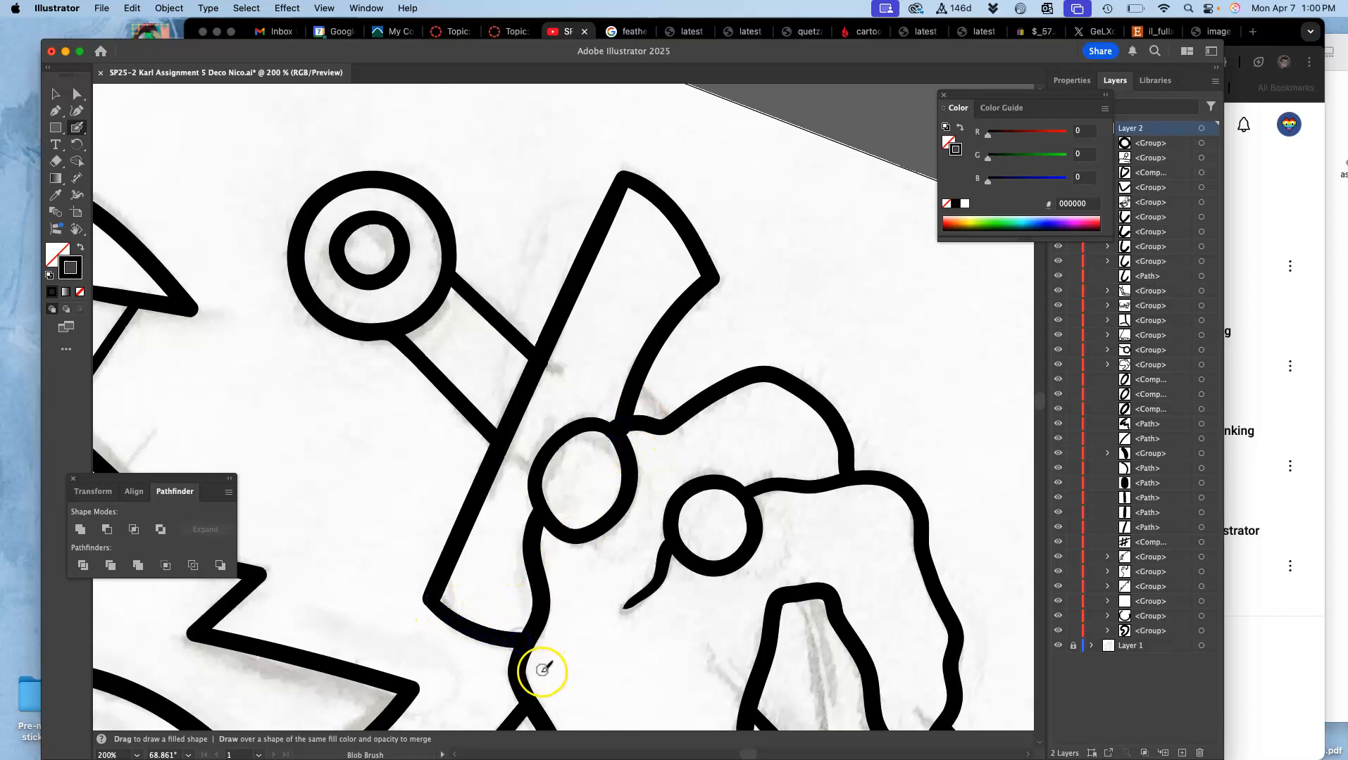
Step: Select the crossguard outline and smooth its lower corner and bottom curve on both edges with the Pencil tool
scroll(547, 649, down, 5)
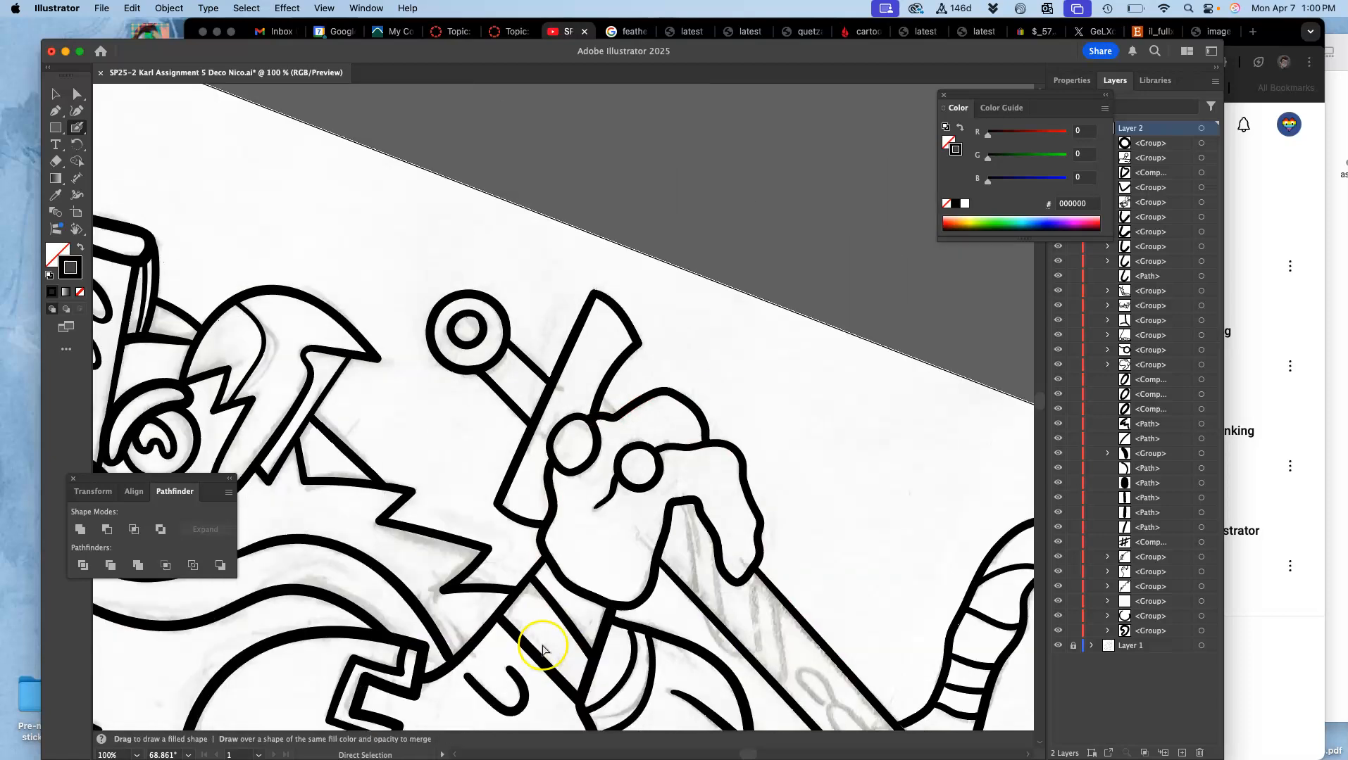
scroll(526, 641, up, 8)
scroll(489, 607, up, 4)
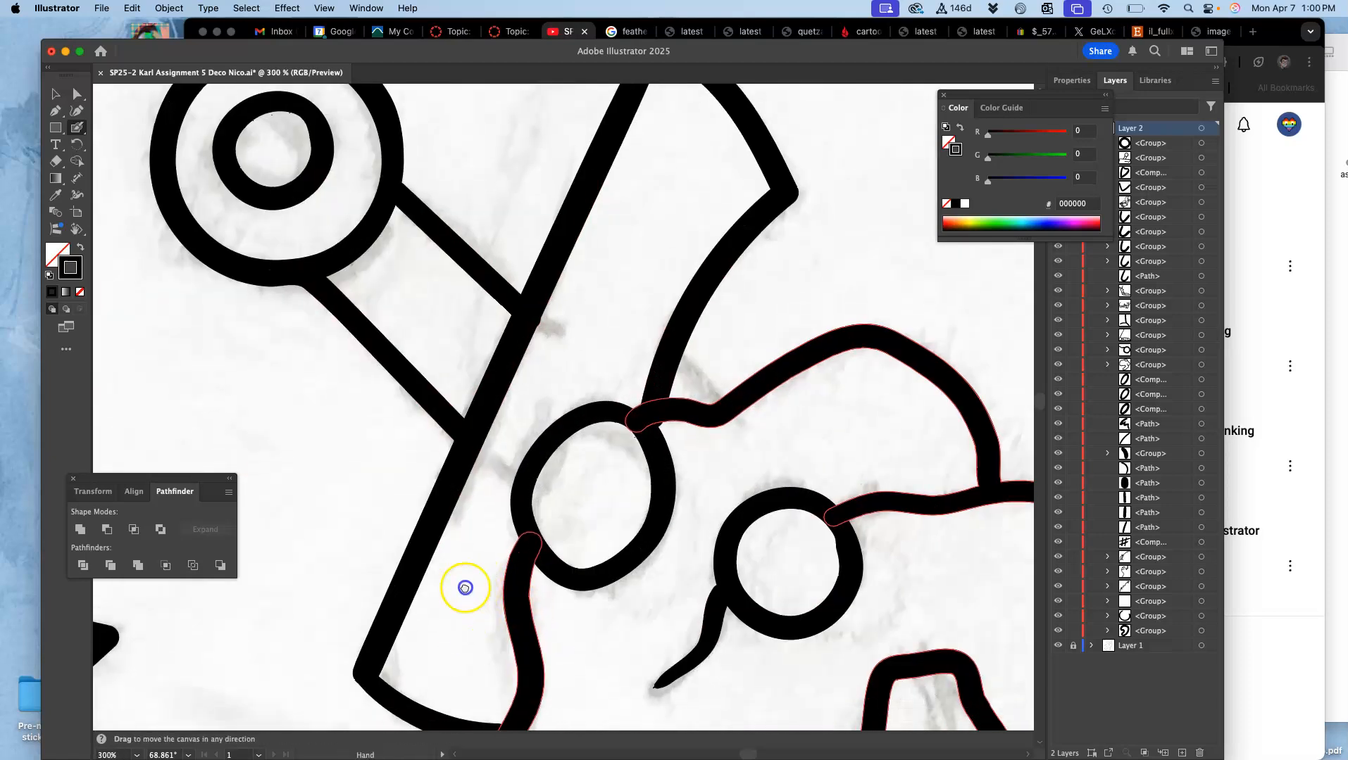
scroll(481, 431, up, 3)
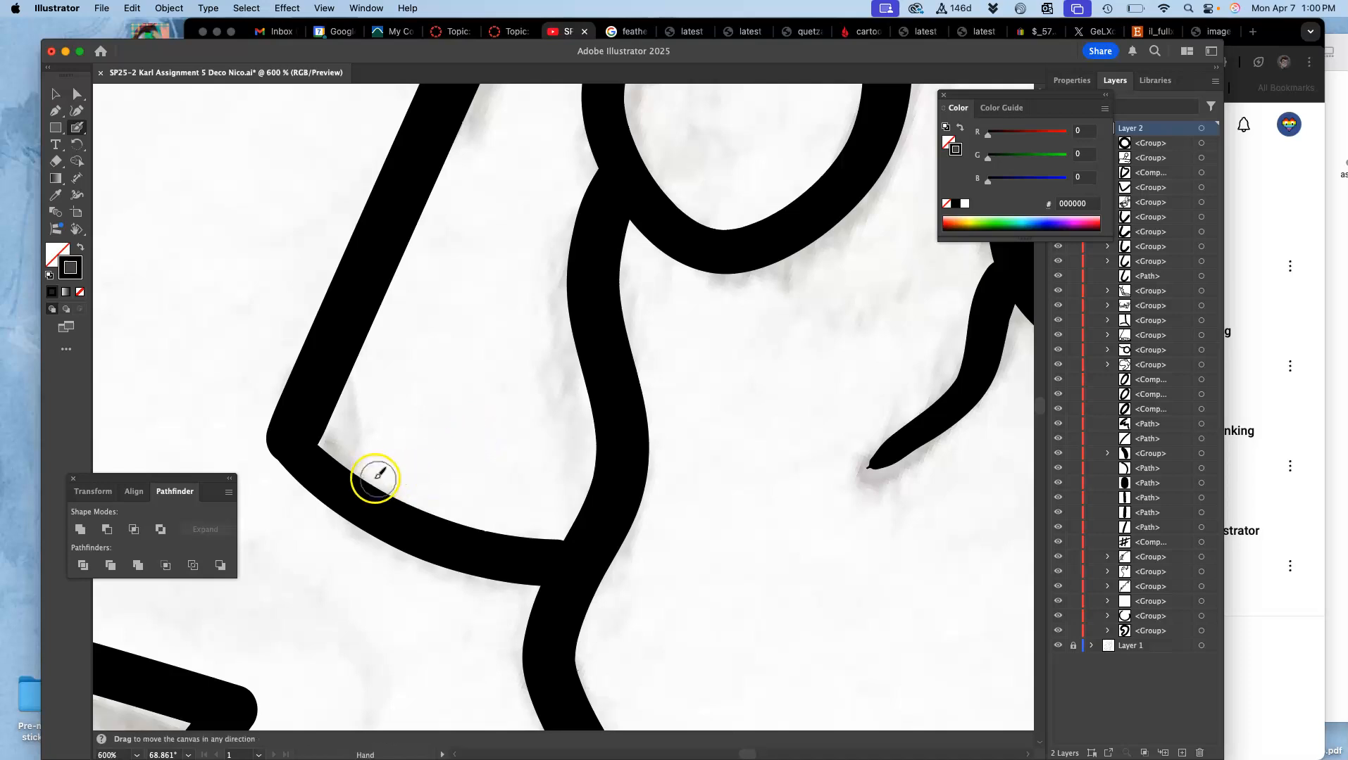
drag(385, 469, 548, 422)
super+click(459, 373)
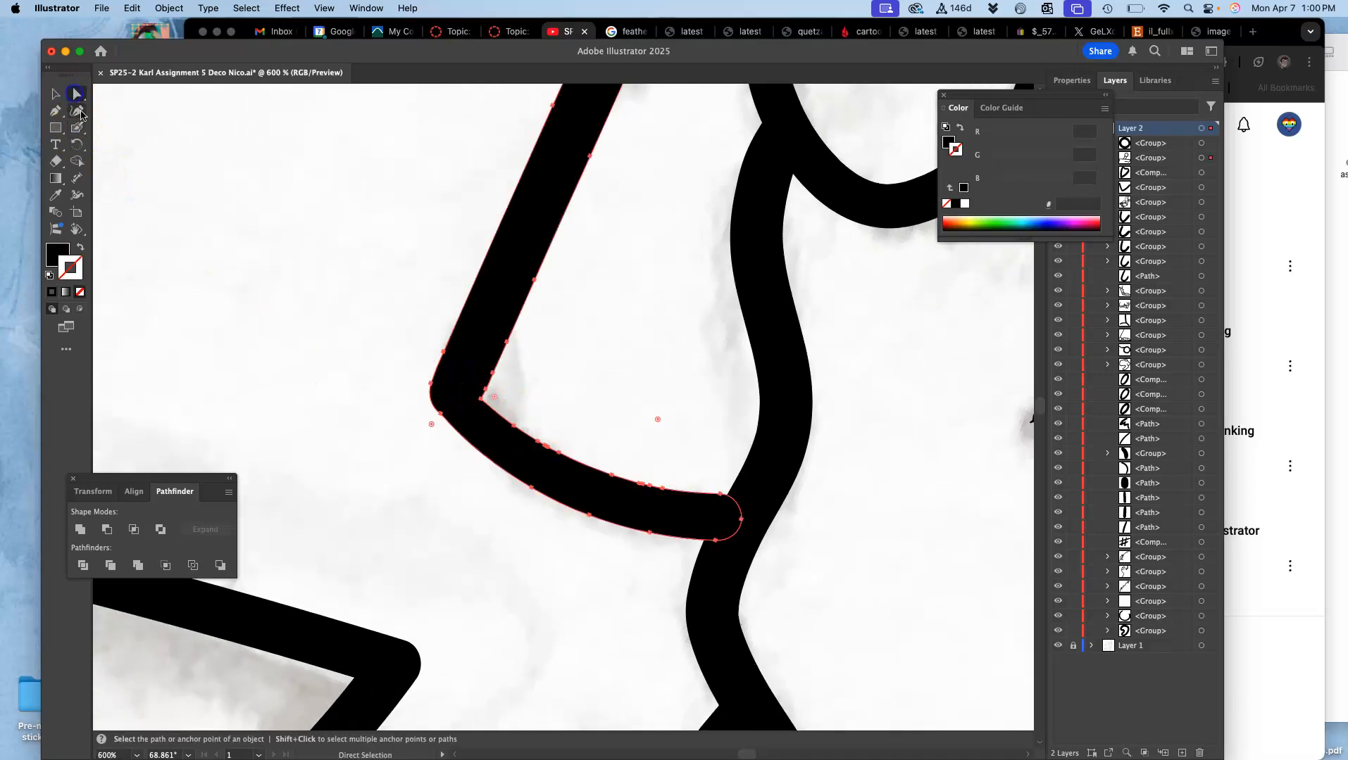
mouse_move(77, 127)
mouse_down()
mouse_move(109, 143)
mouse_move(116, 164)
mouse_up()
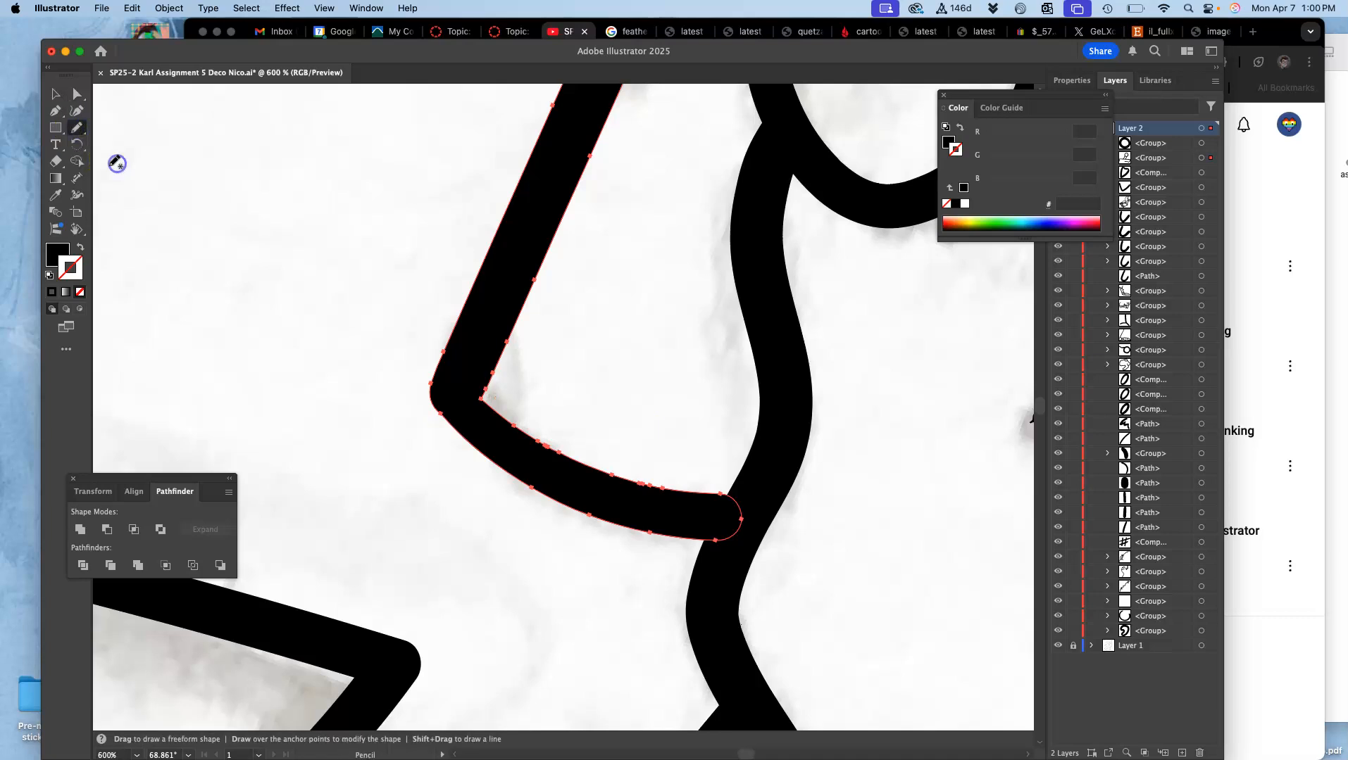
drag(455, 431, 454, 431)
drag(497, 413, 521, 433)
key(super+z)
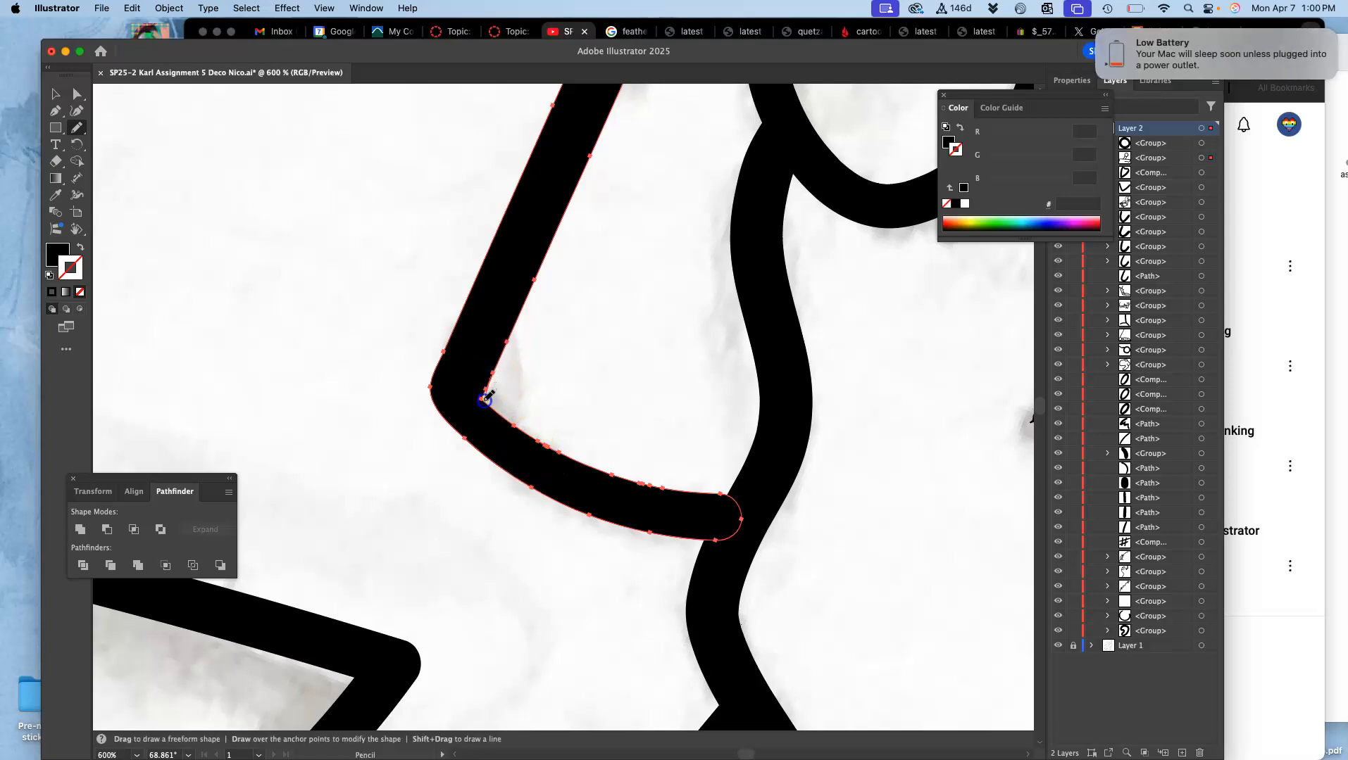
mouse_move(498, 411)
mouse_down()
mouse_move(528, 444)
mouse_move(530, 419)
mouse_move(495, 406)
mouse_up()
click(561, 377)
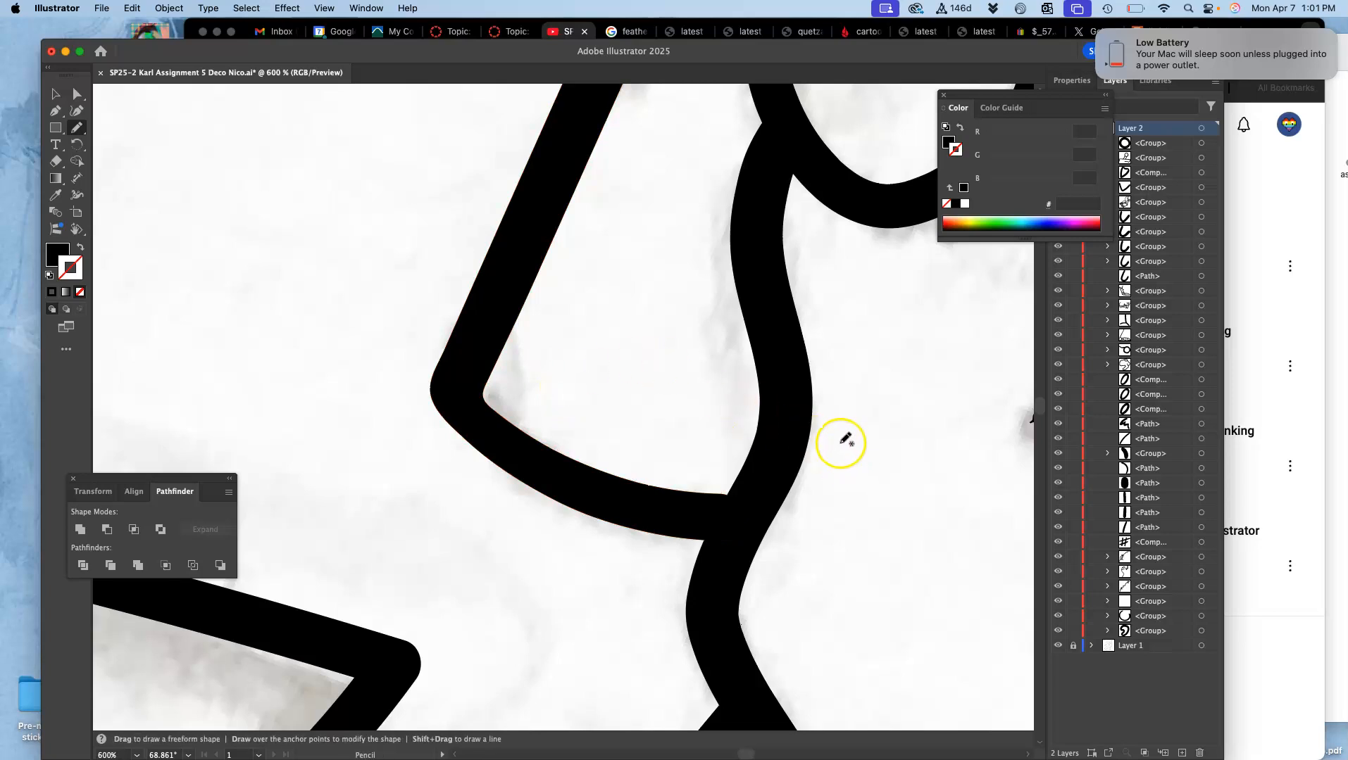
Step: Draw a short line where the crossguard's inner side meets the top knuckle with the Blob Brush
key(super+minus)
key(super+minus)
key(super+minus)
key(super+minus)
key(super+minus)
key(super+minus)
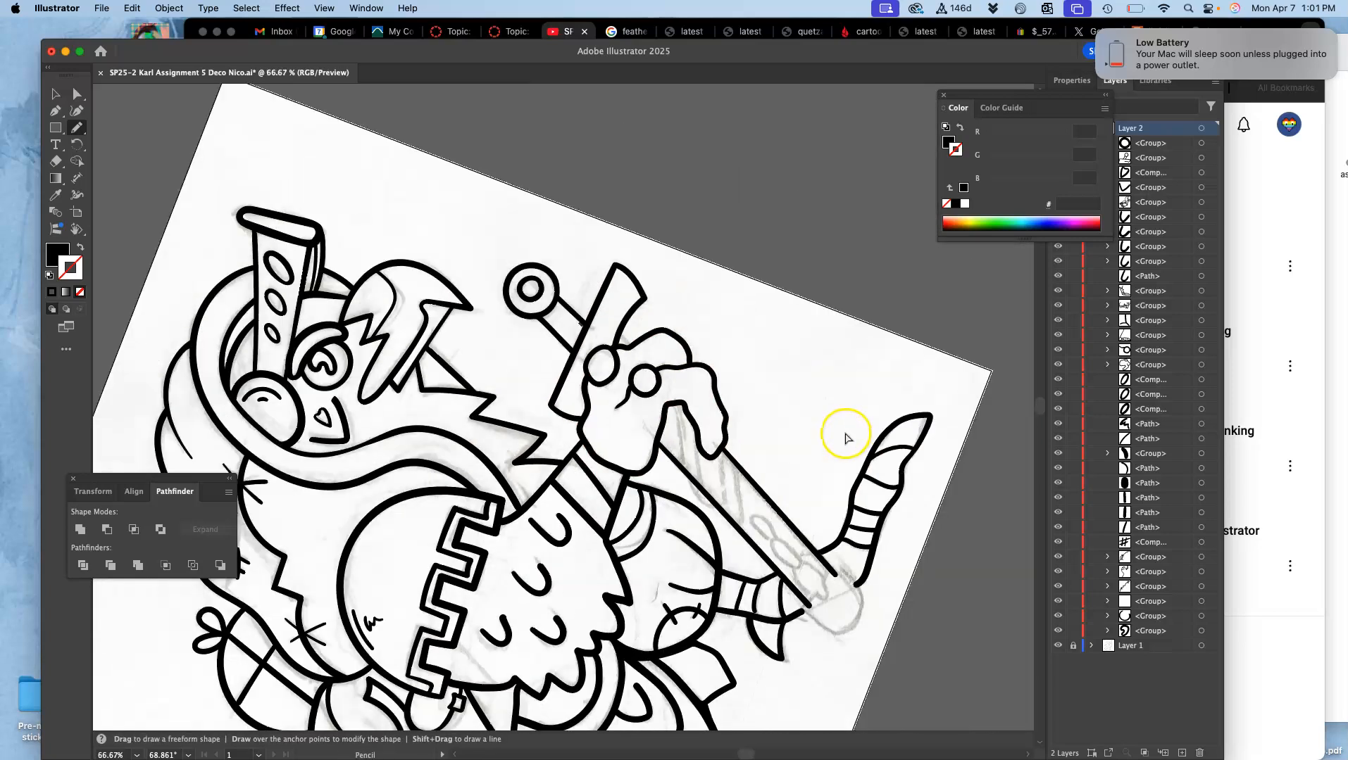
drag(812, 445, 760, 382)
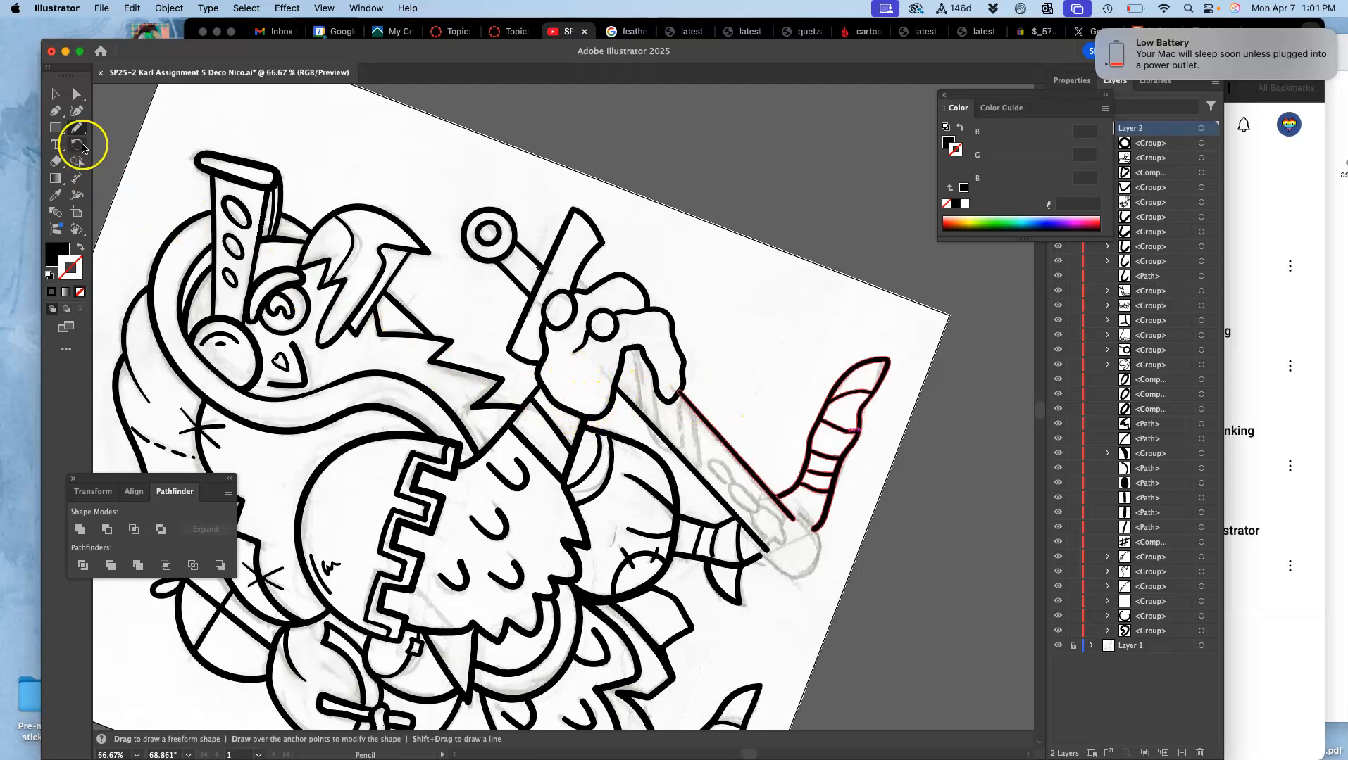
click(76, 127)
click(124, 147)
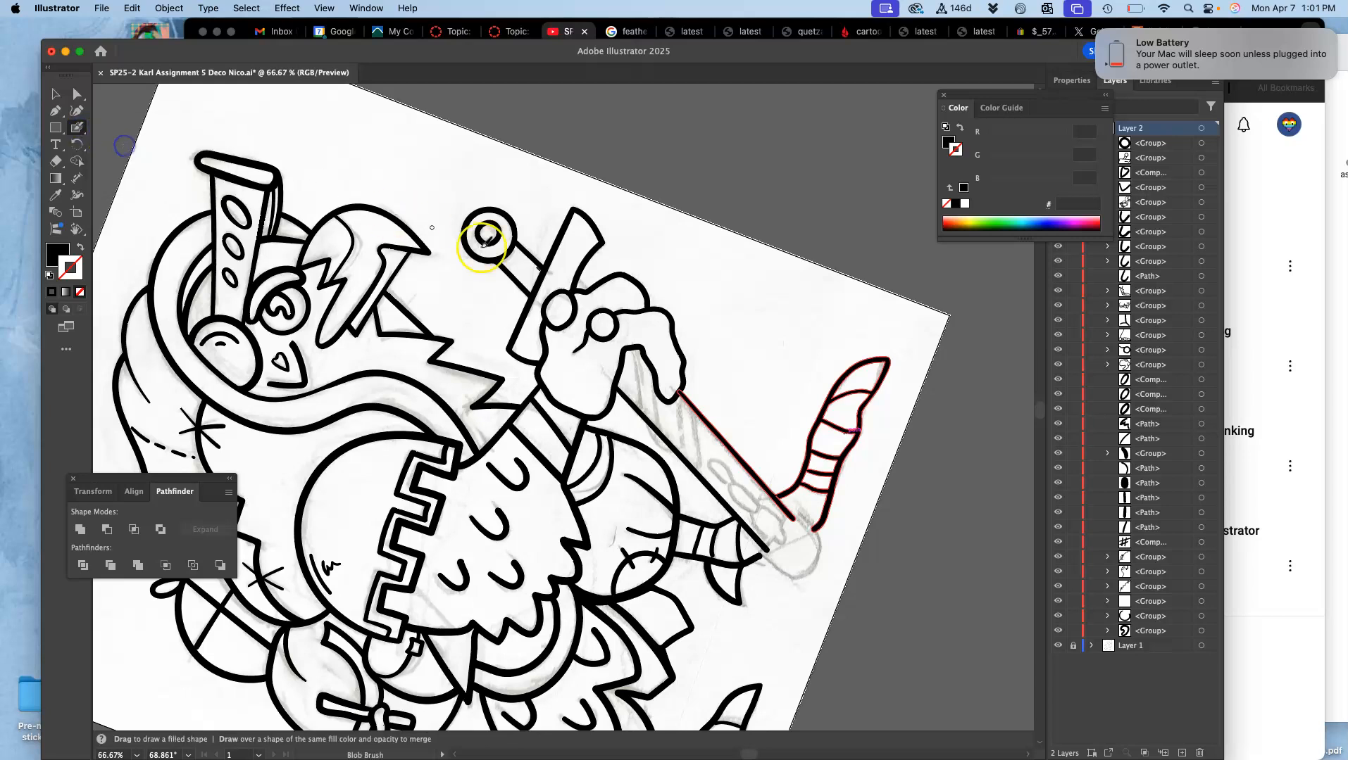
key(super+equal)
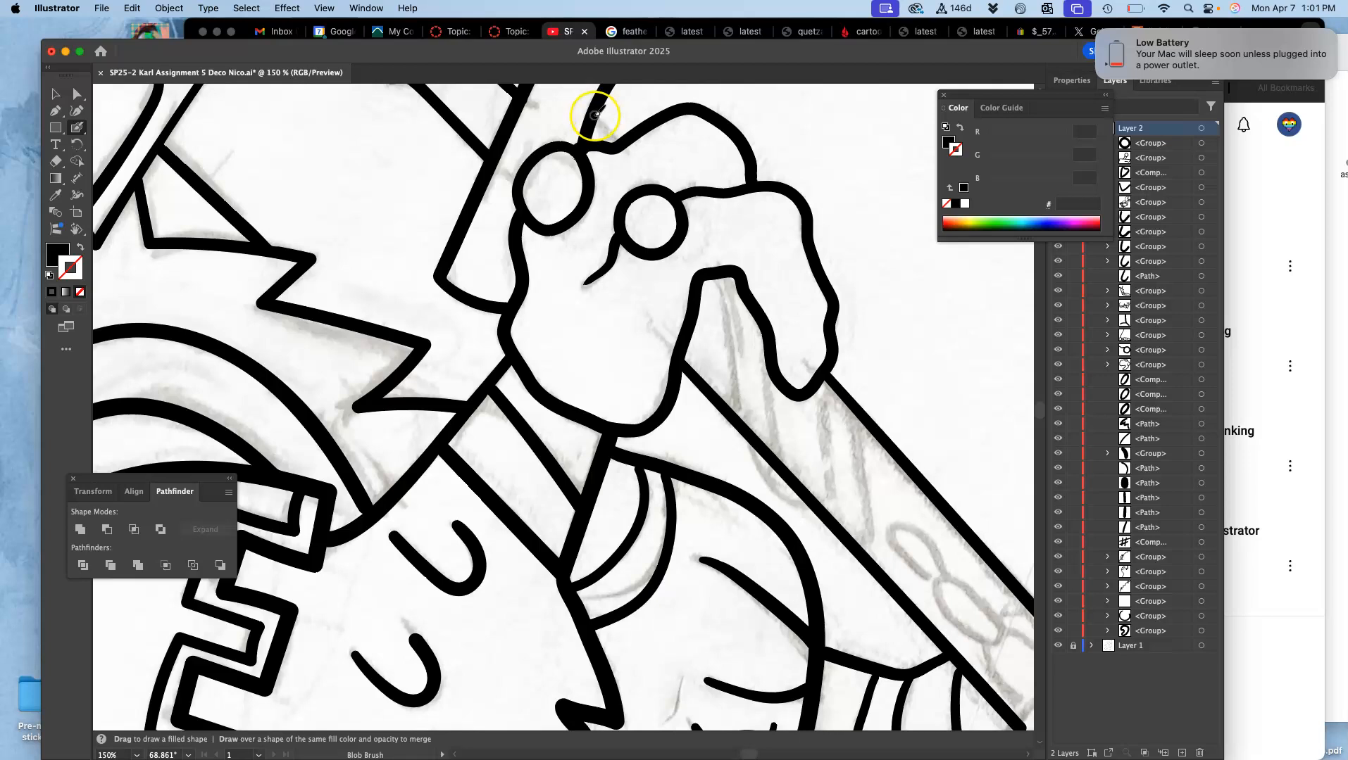
key(shift+x)
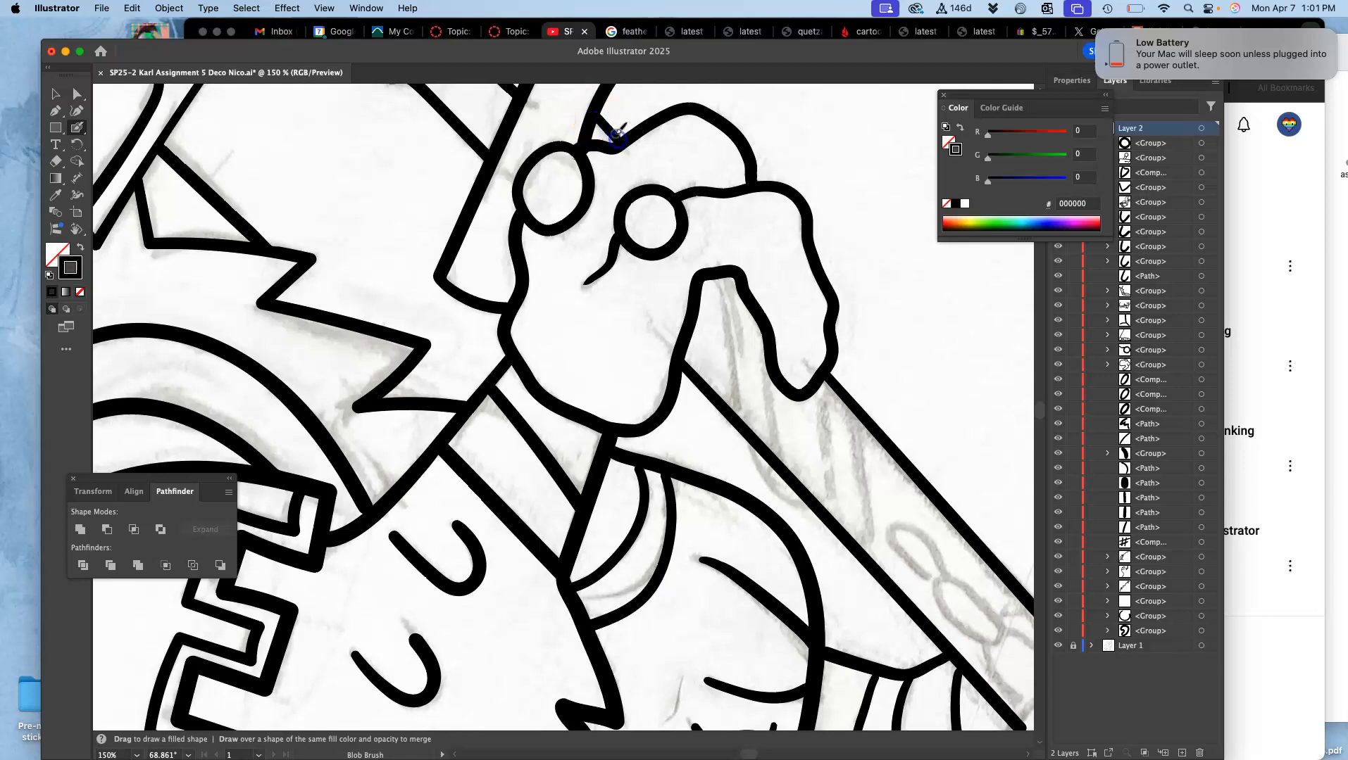
key(super+z)
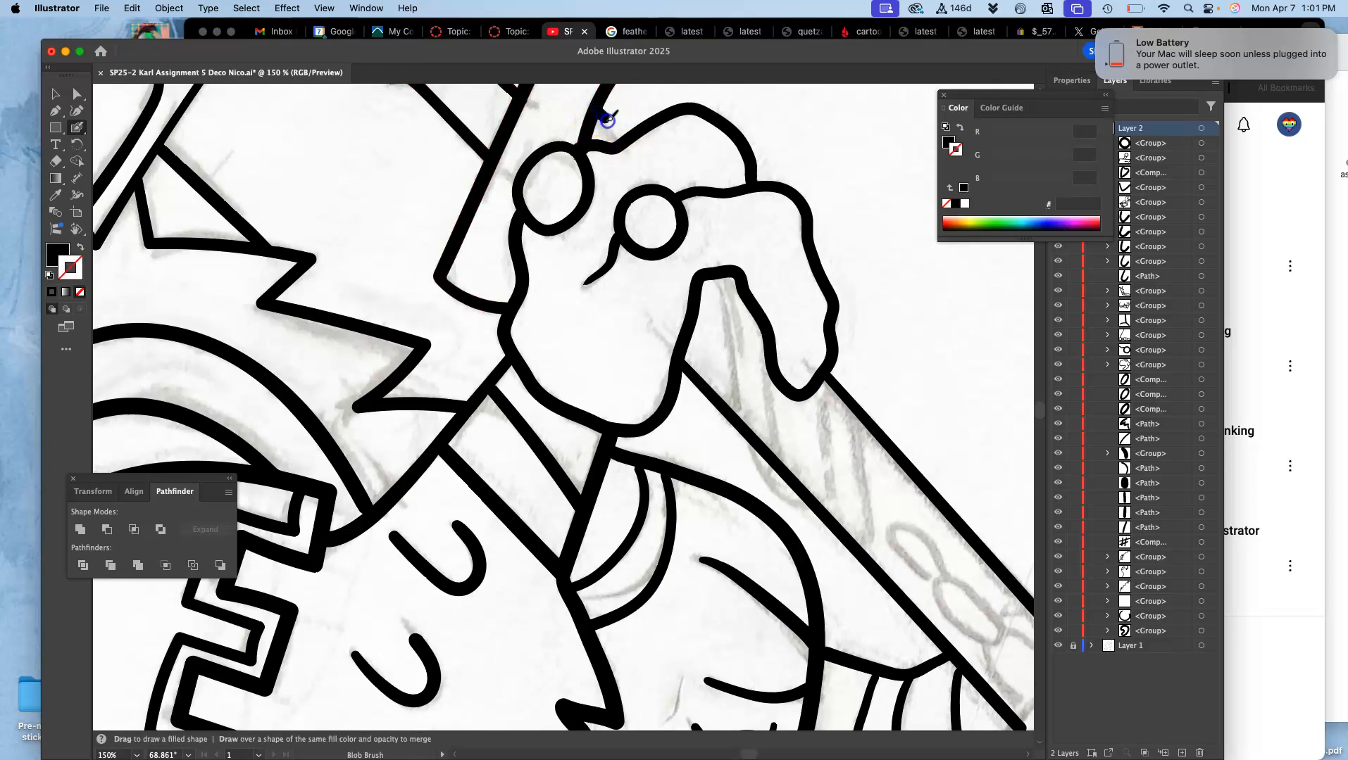
drag(625, 135, 624, 135)
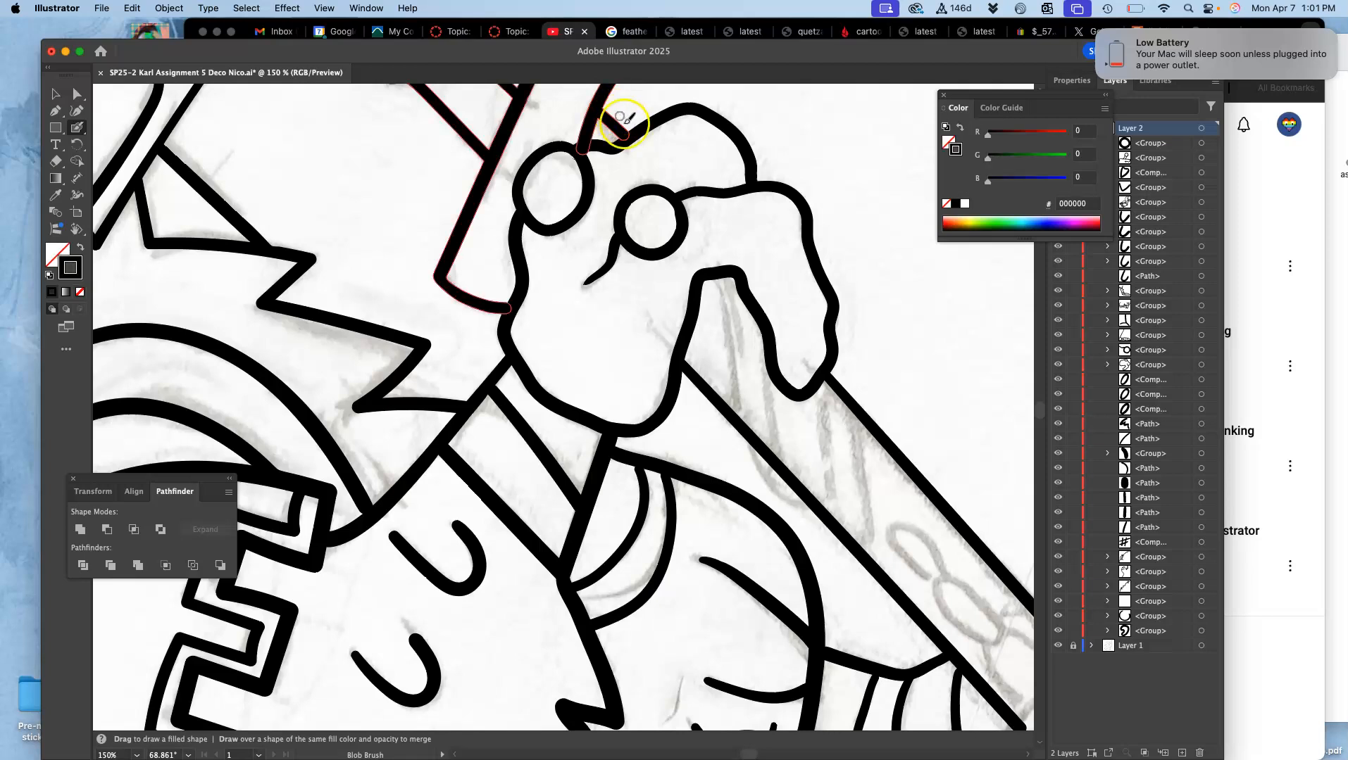
Step: Draw four slanted shading lines across the blade just below the hand with the Blob Brush, following the sketch
key(space)
drag(834, 494, 670, 381)
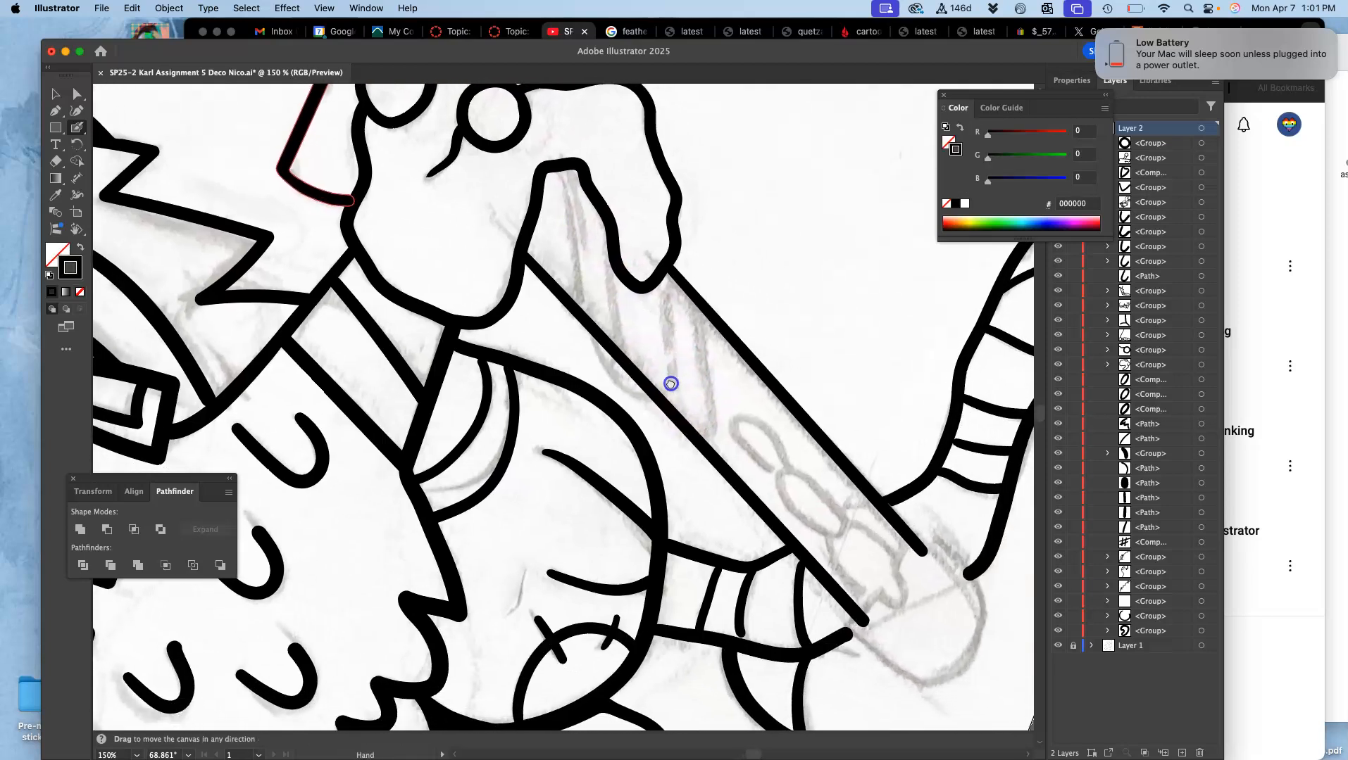
drag(562, 171, 565, 162)
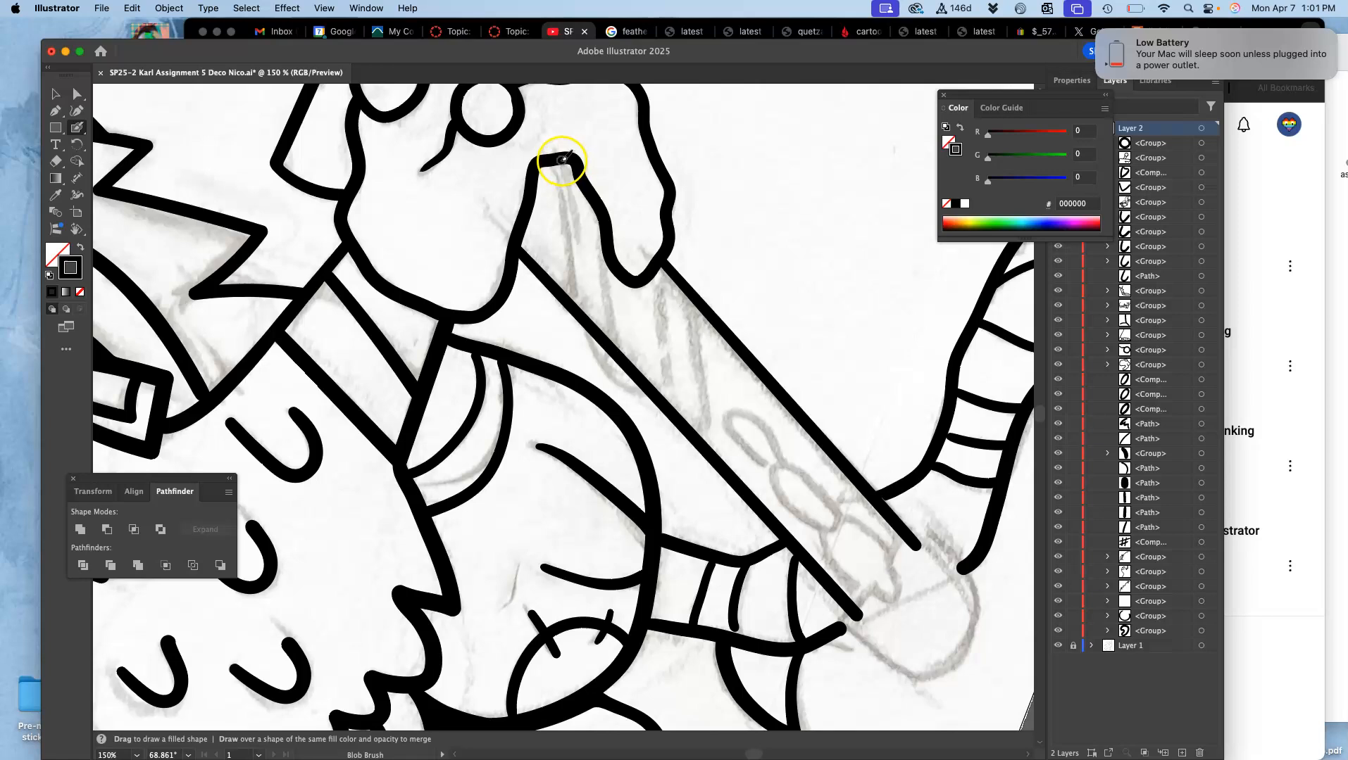
drag(568, 296, 568, 295)
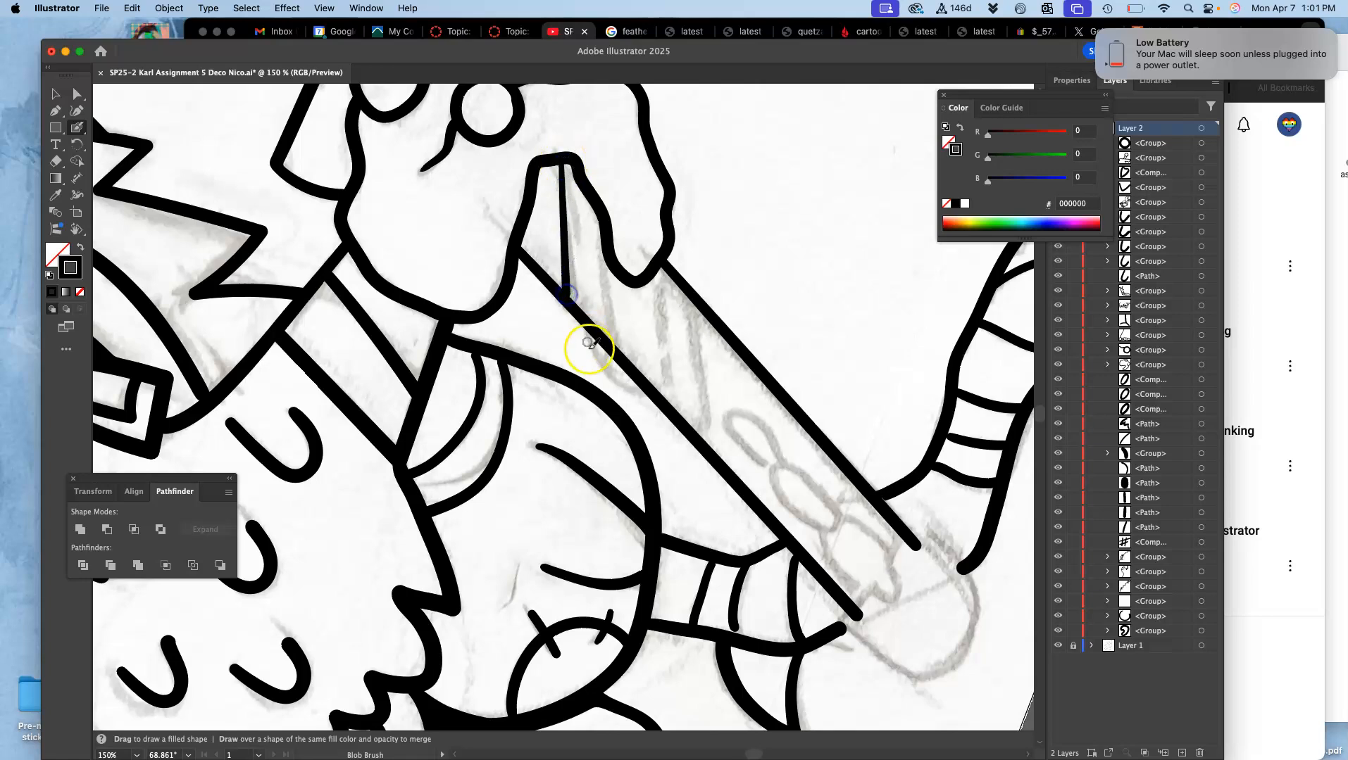
key(cmd+z)
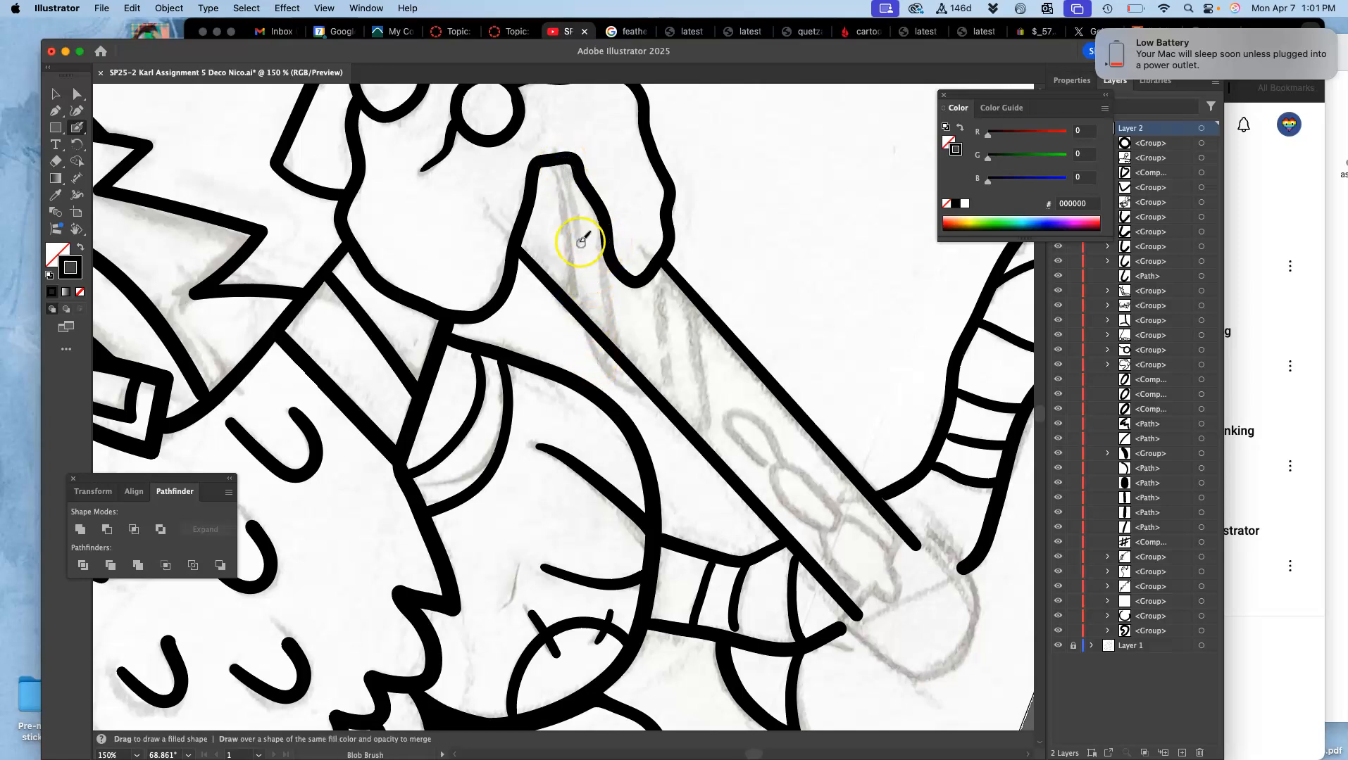
drag(563, 167, 577, 307)
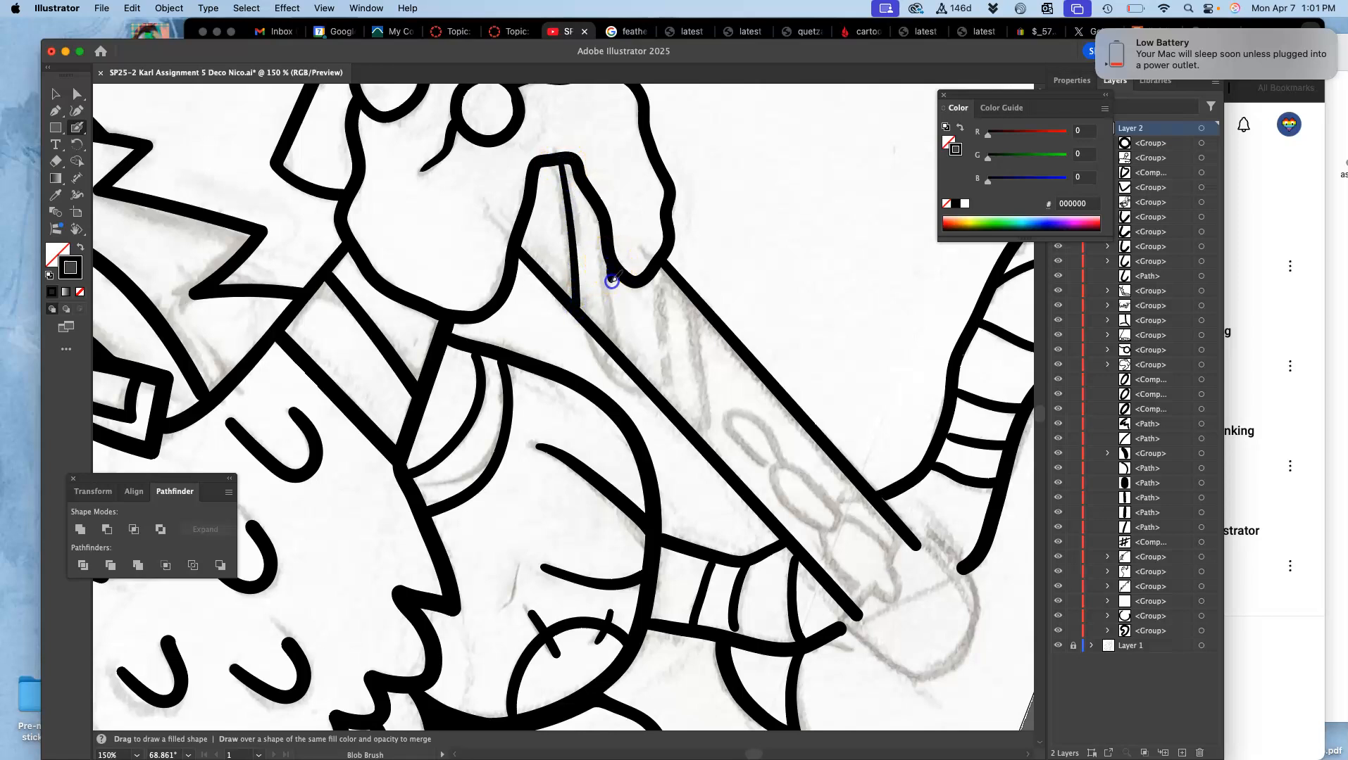
drag(662, 314, 658, 264)
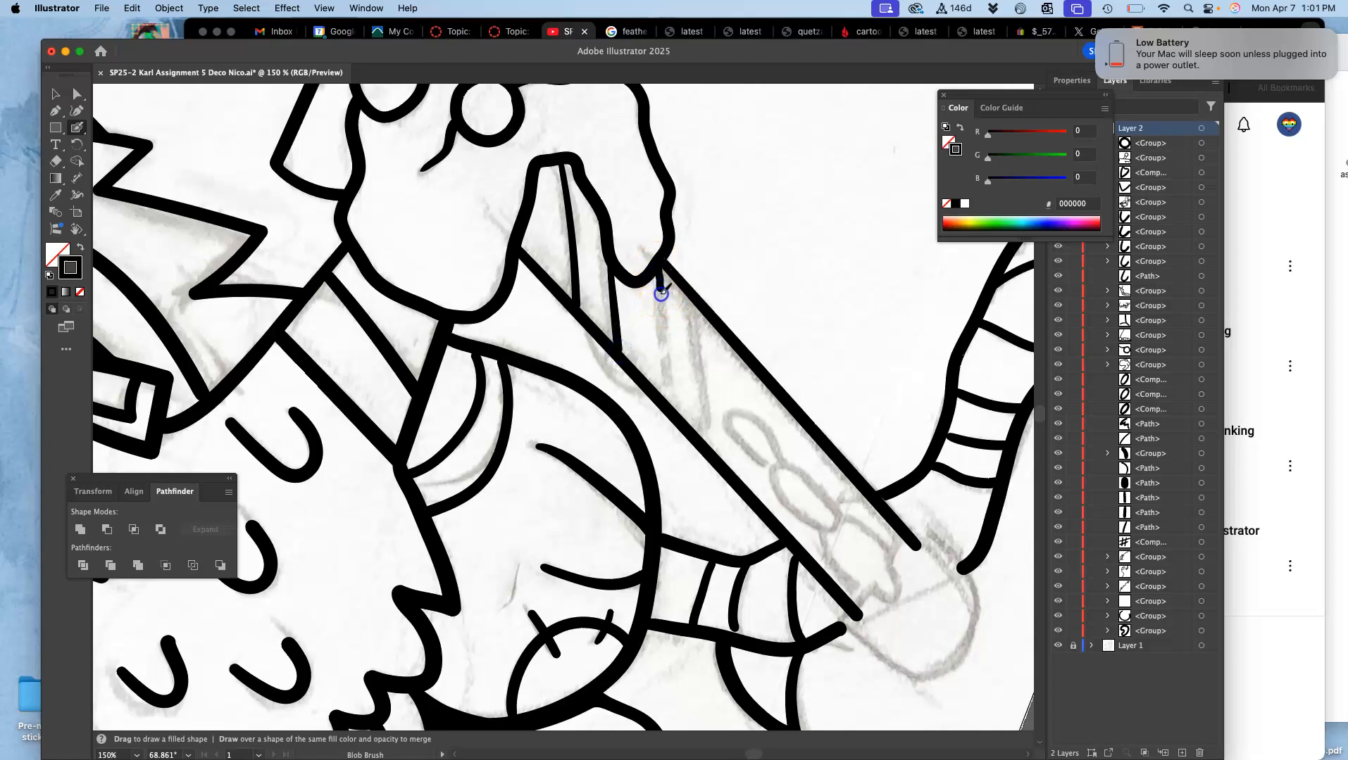
drag(674, 411, 675, 410)
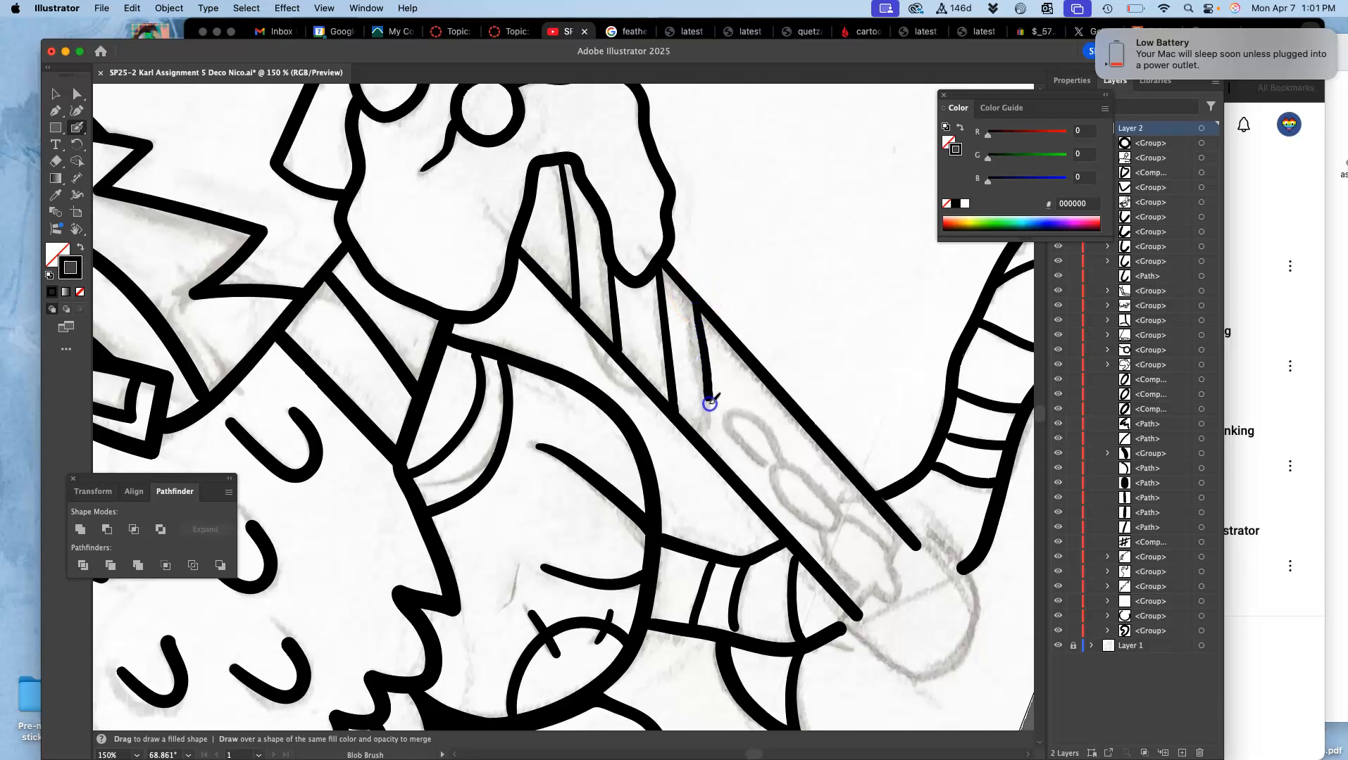
Step: Draw the blade's rounded tip and a stepped edge with a semicircular notch between the two blade lines, redrawing rough strokes
key(space)
mouse_move(788, 473)
mouse_down()
mouse_move(627, 379)
mouse_move(525, 345)
mouse_up()
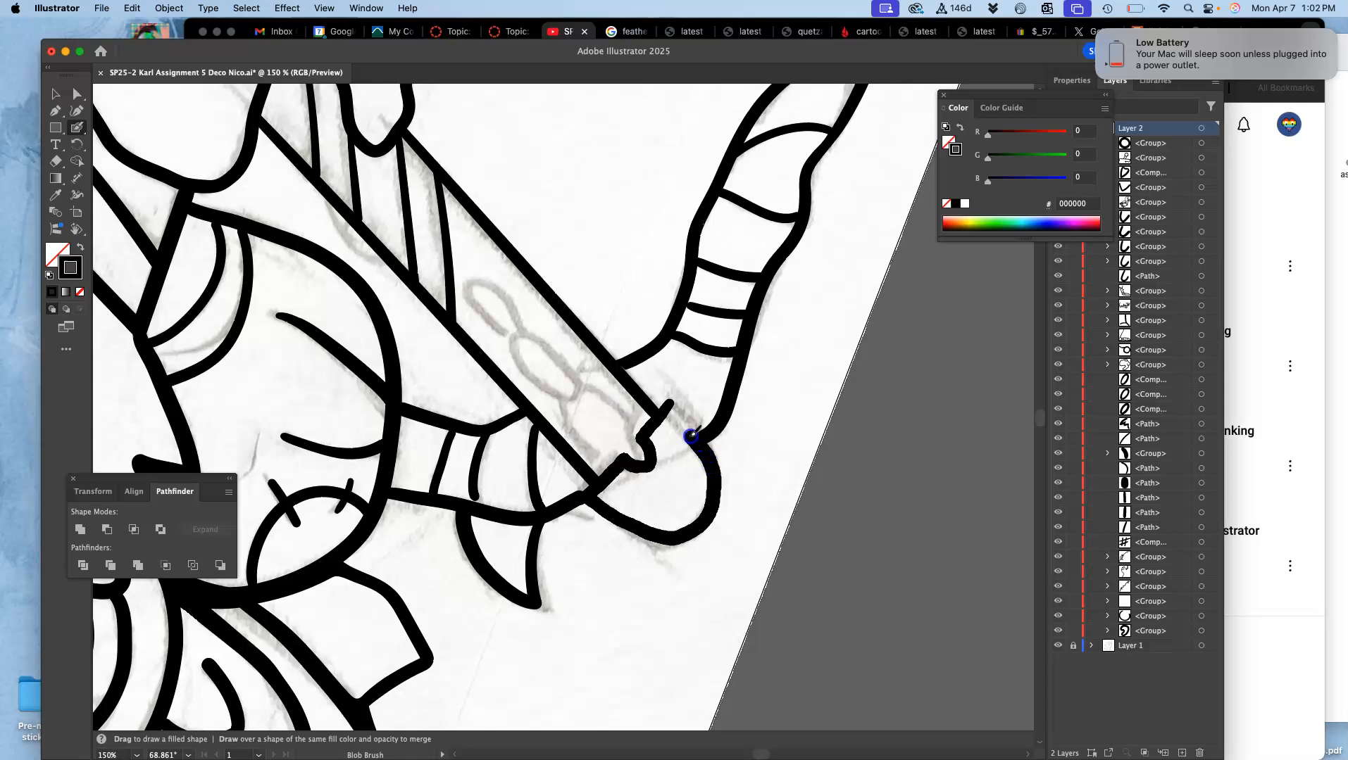
drag(670, 409, 672, 411)
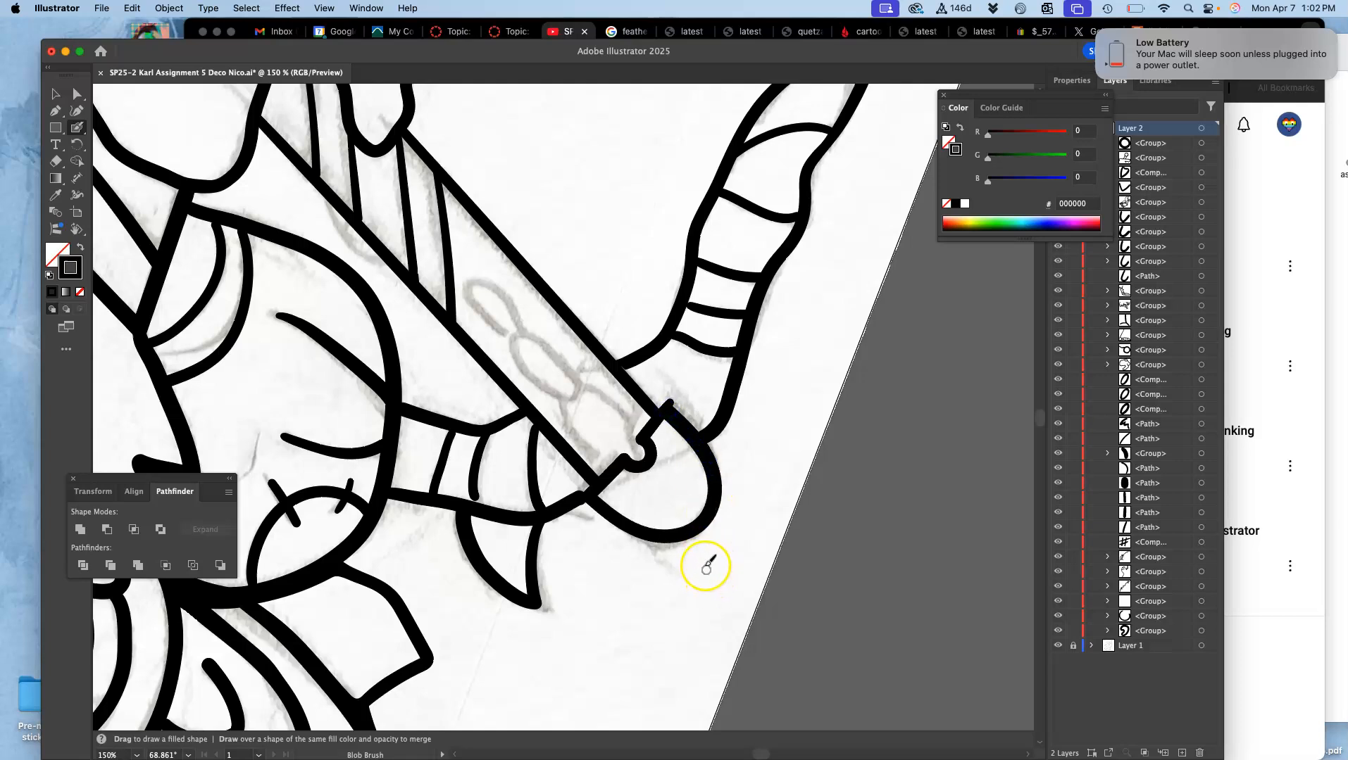
key(ctrl+z)
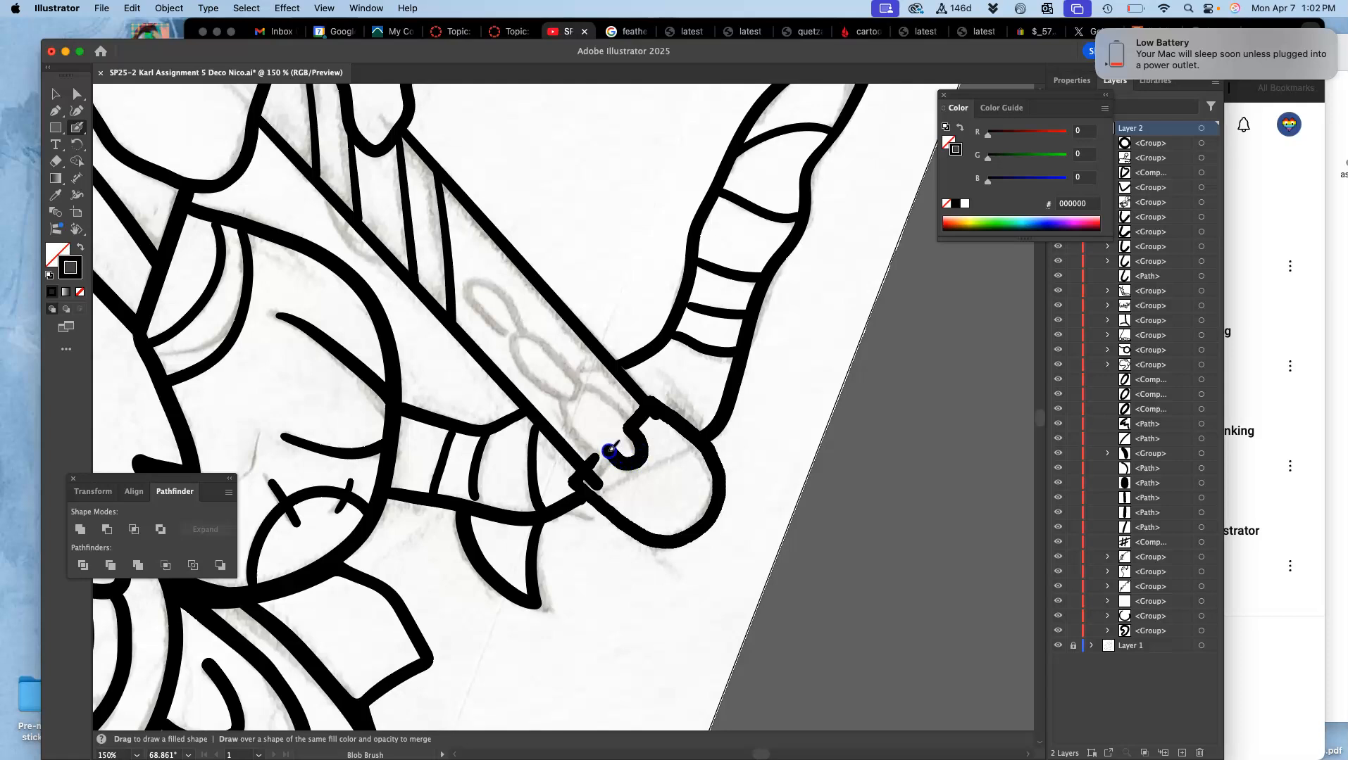
drag(592, 465, 593, 467)
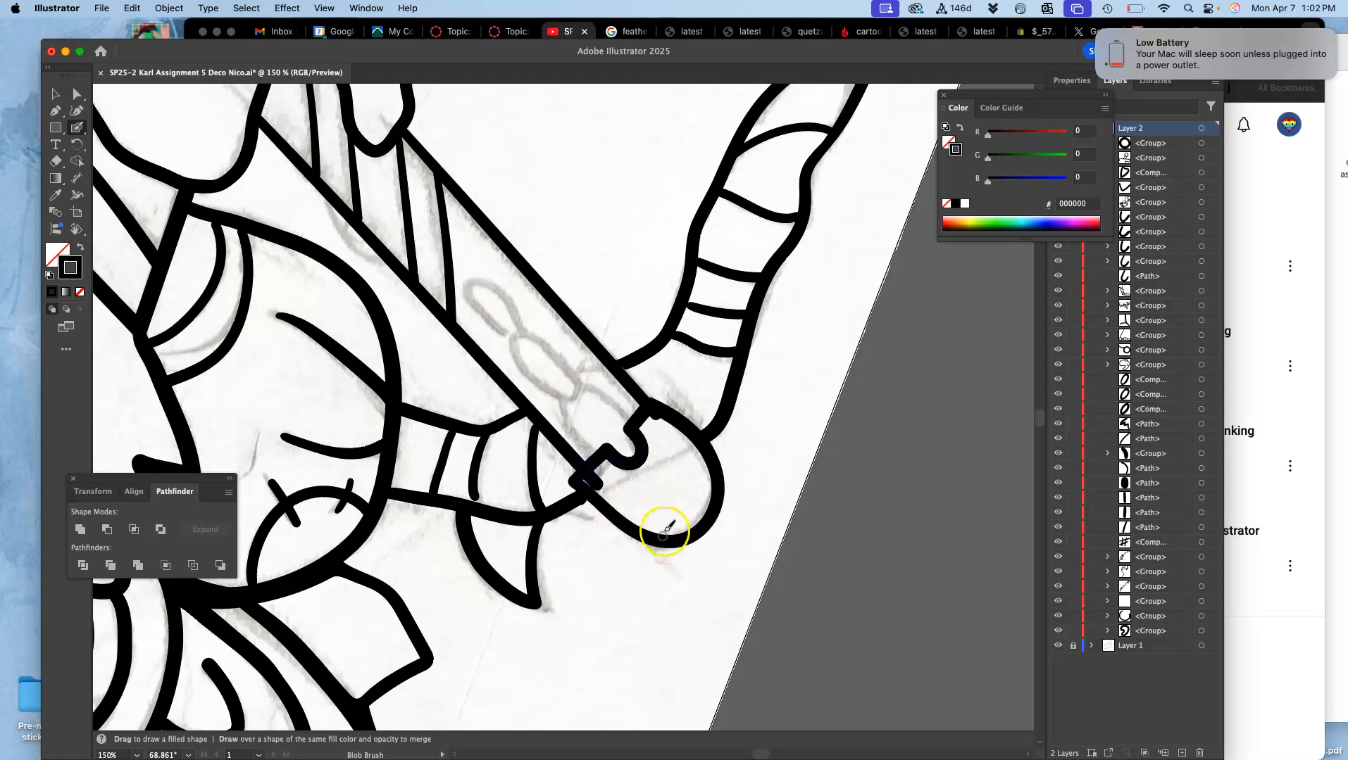
key(super+z)
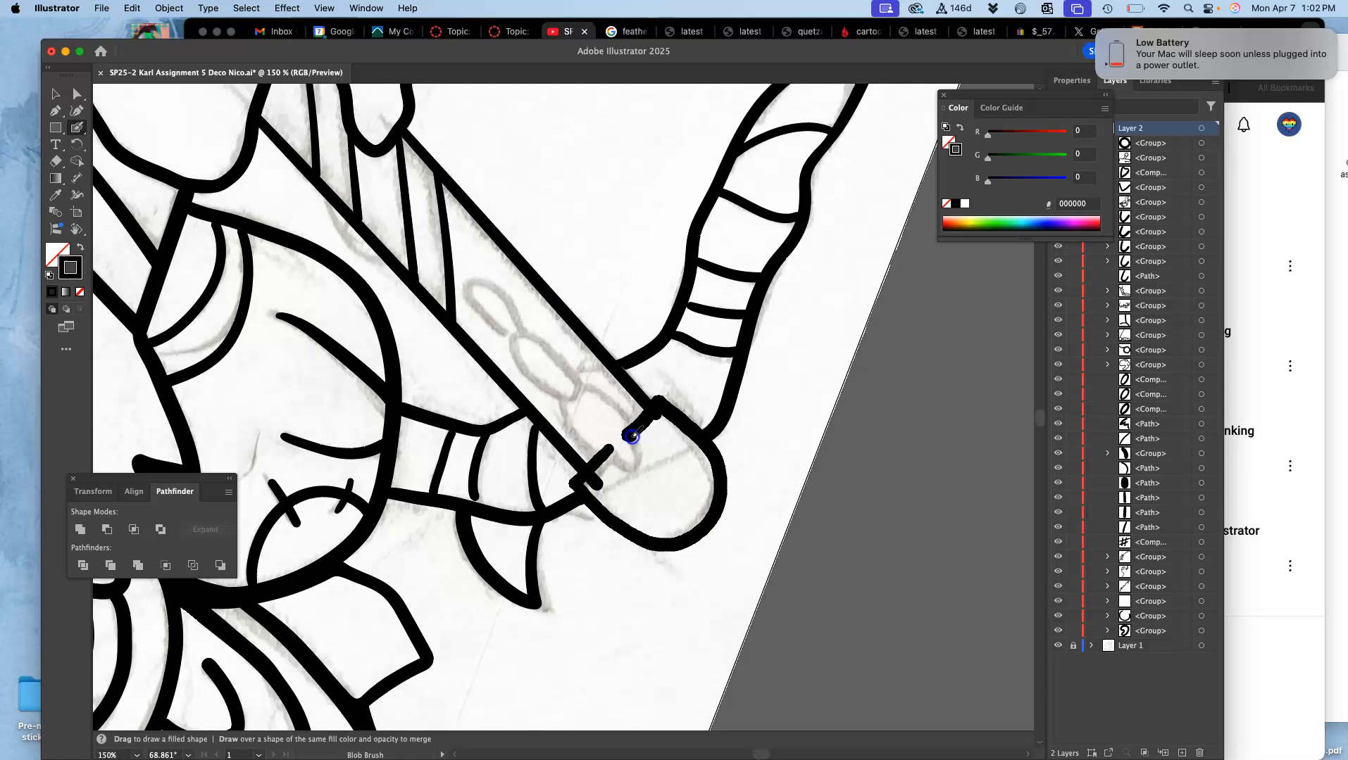
drag(613, 452, 611, 454)
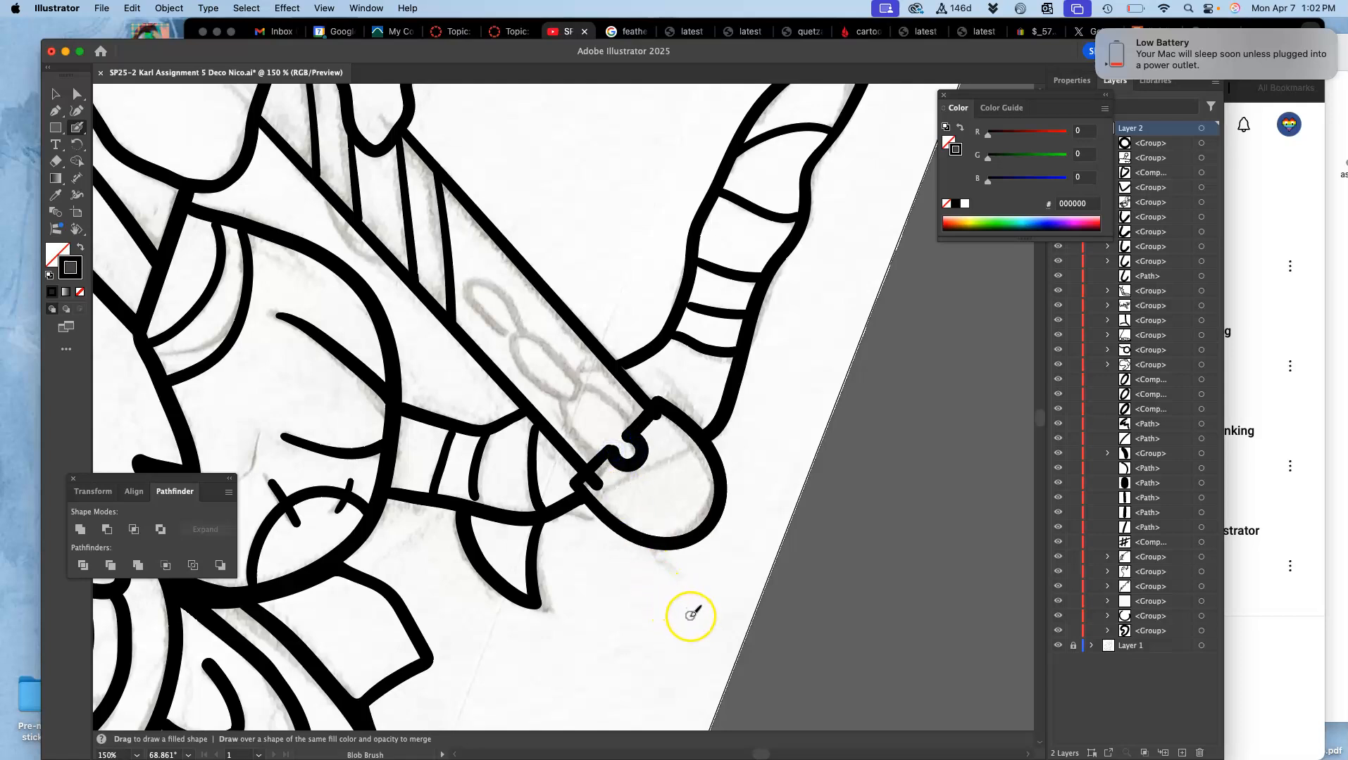
Step: Select the inked outline of the rounded blade tip with the Direct Selection tool
key(super+equal)
key(super+equal)
key(super+equal)
key(space)
drag(726, 494, 608, 471)
key(space)
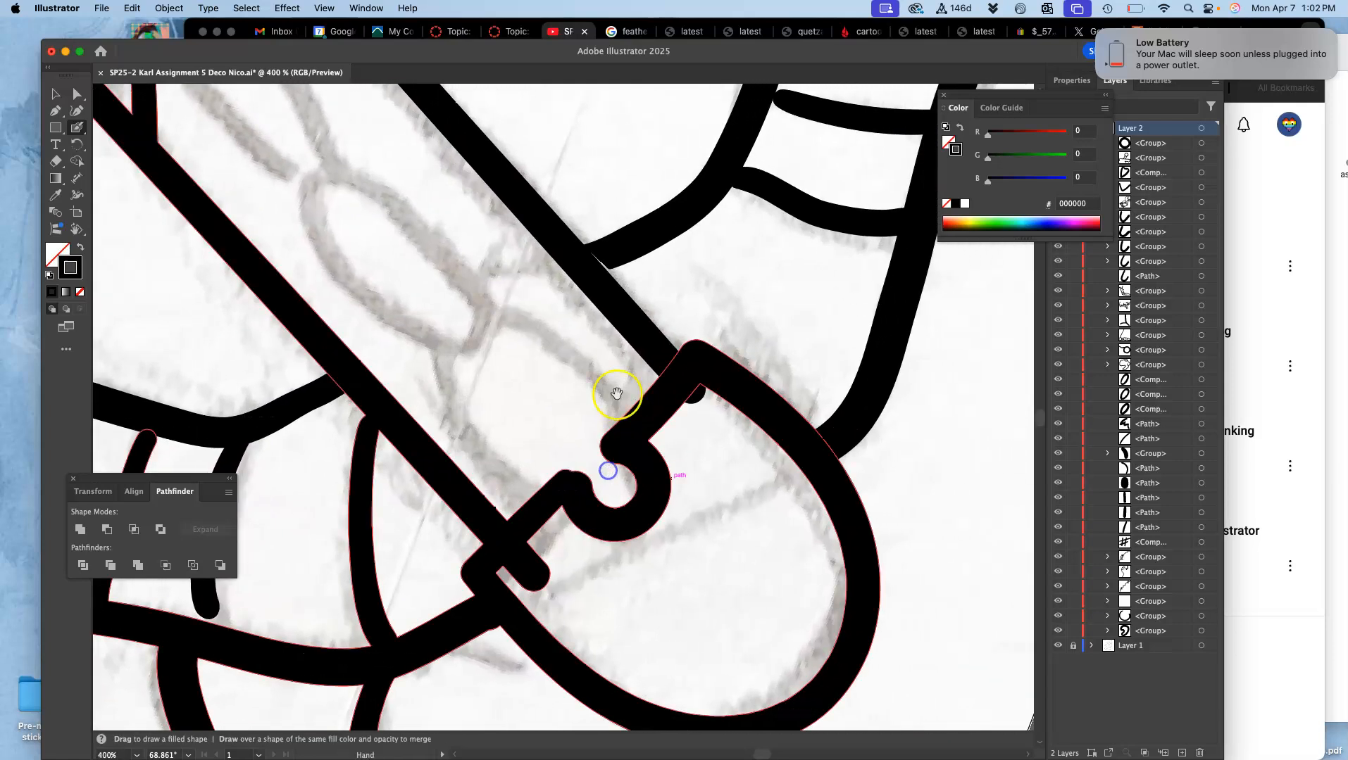
click(78, 94)
click(673, 395)
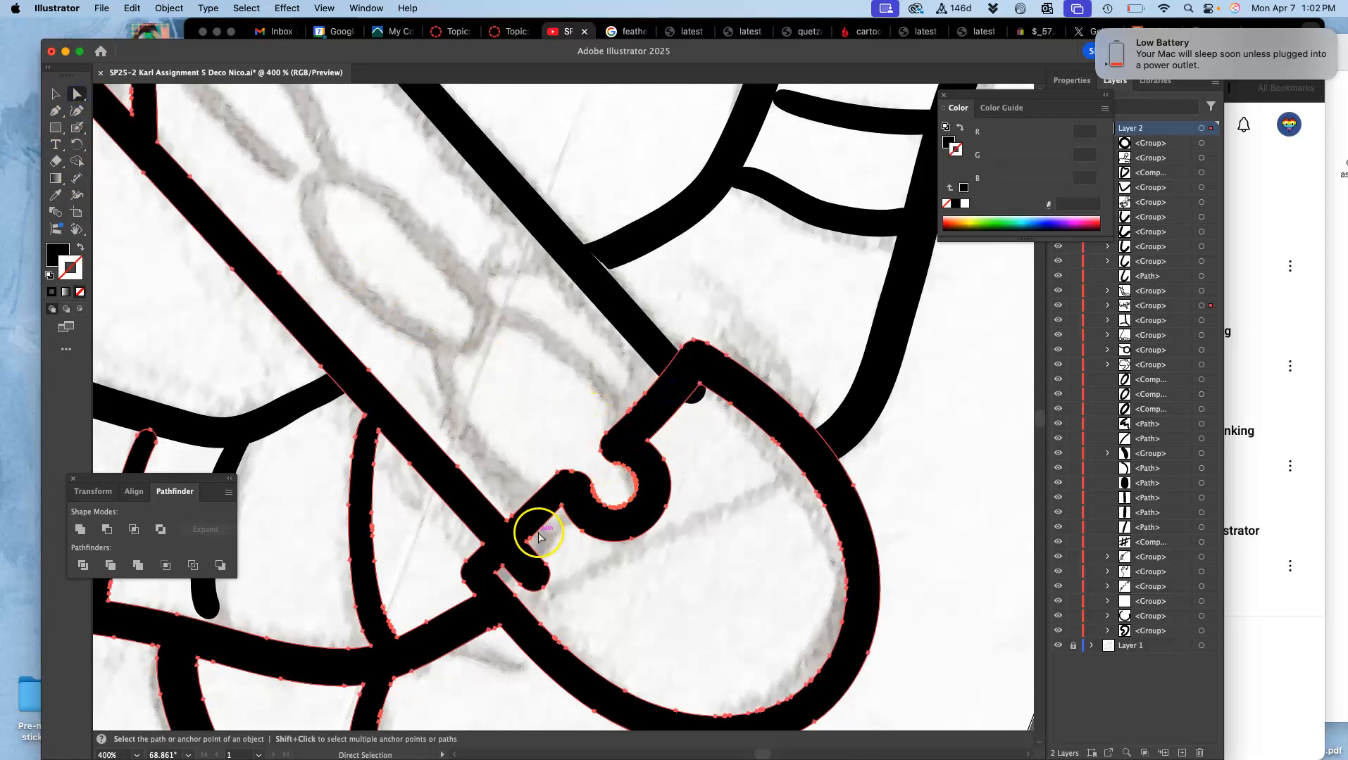
click(77, 113)
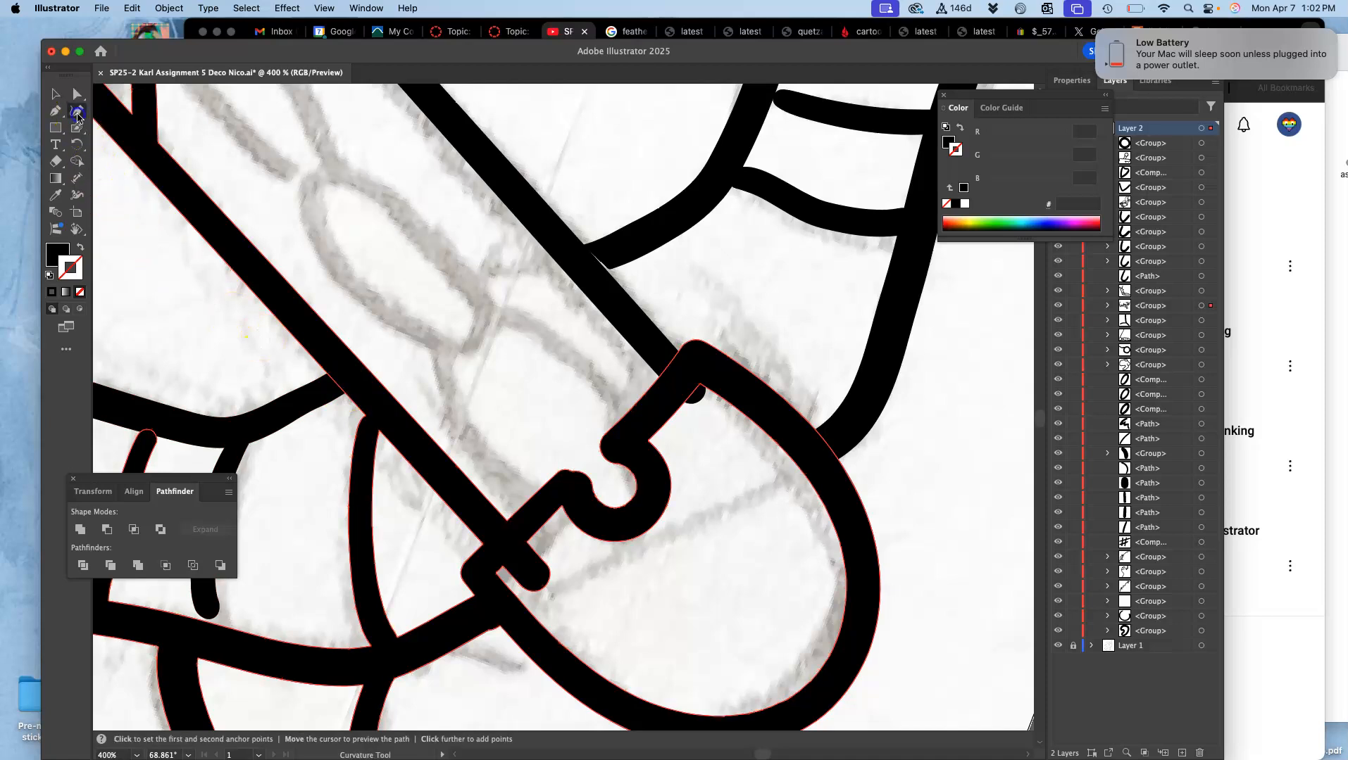
click(76, 94)
click(657, 326)
click(698, 367)
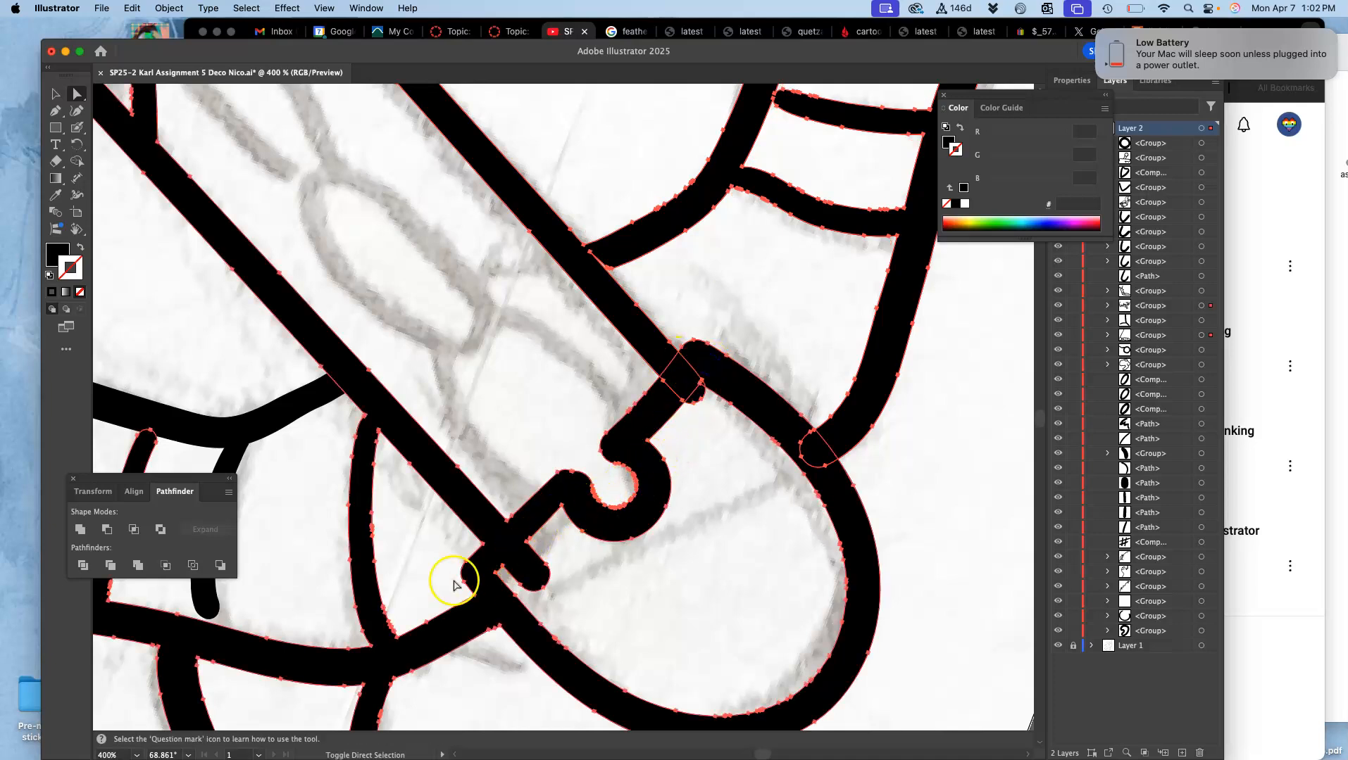
click(321, 390)
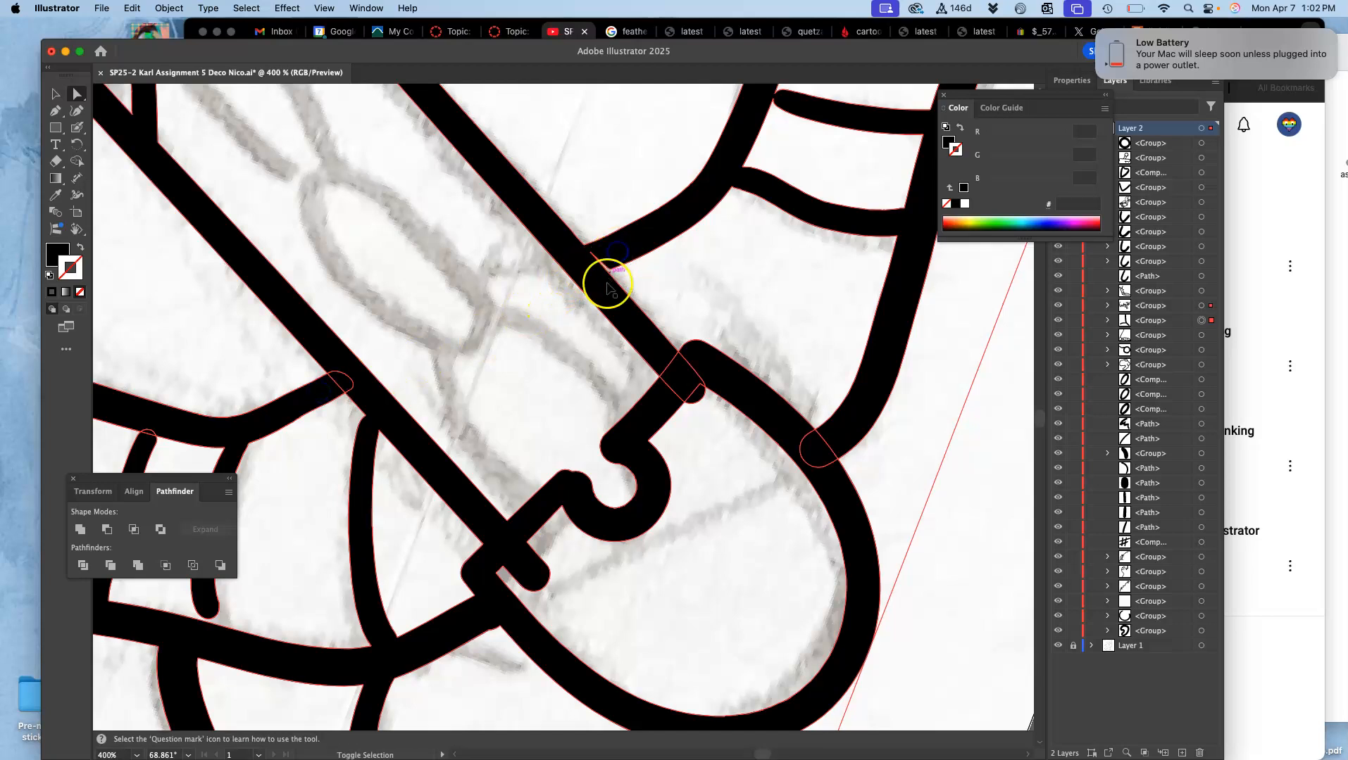
shift+click(650, 414)
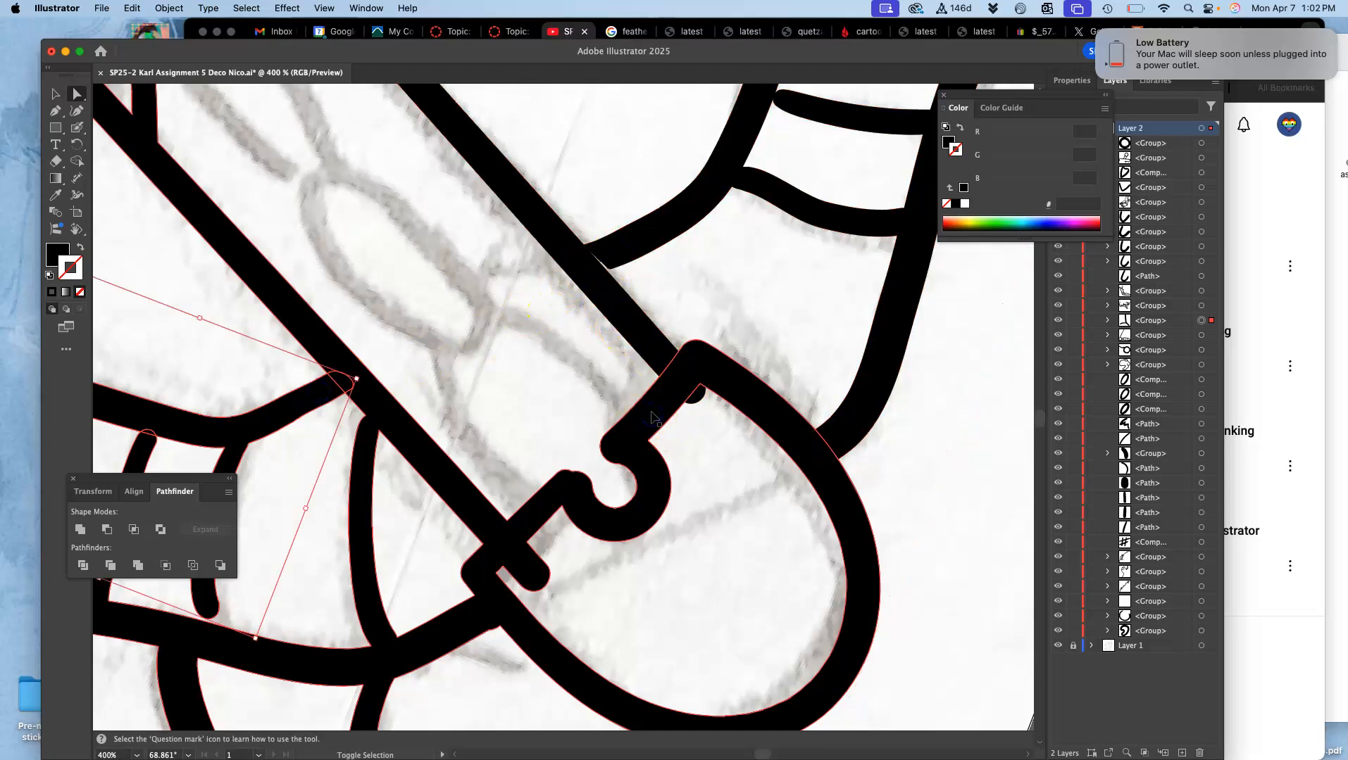
super+click(639, 429)
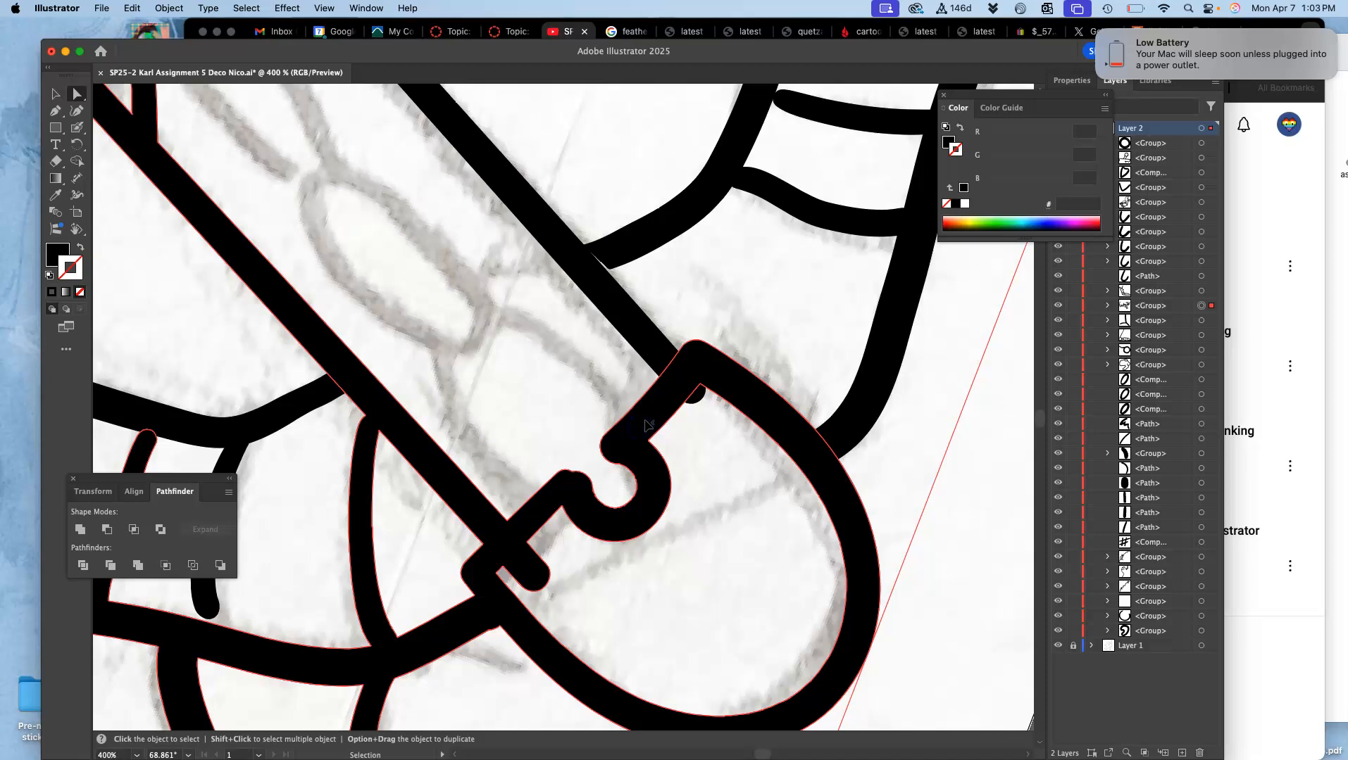
key(shift+super+a)
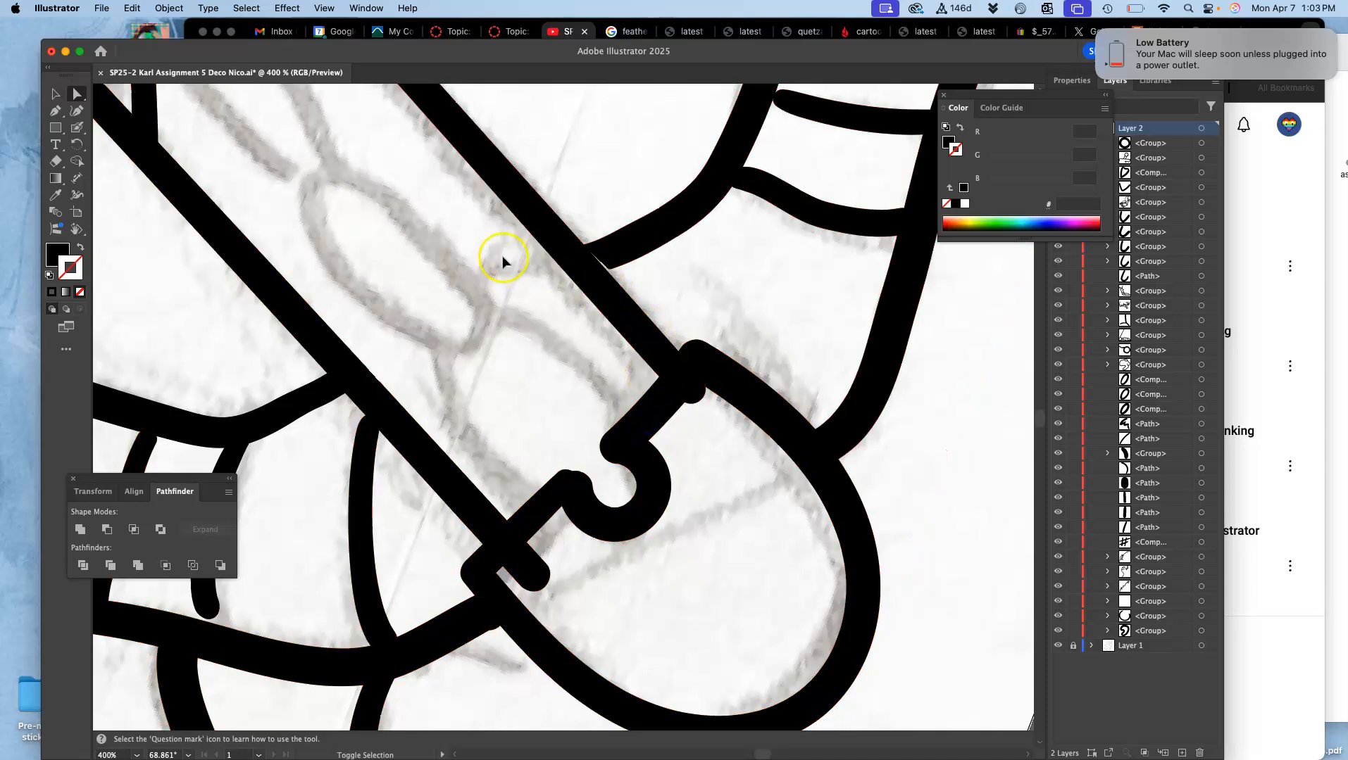
Step: Select the blade tip outline, the striped horn group with the adjoining blade edge, and the banded group beside the blade, and unite them
super+click(563, 251)
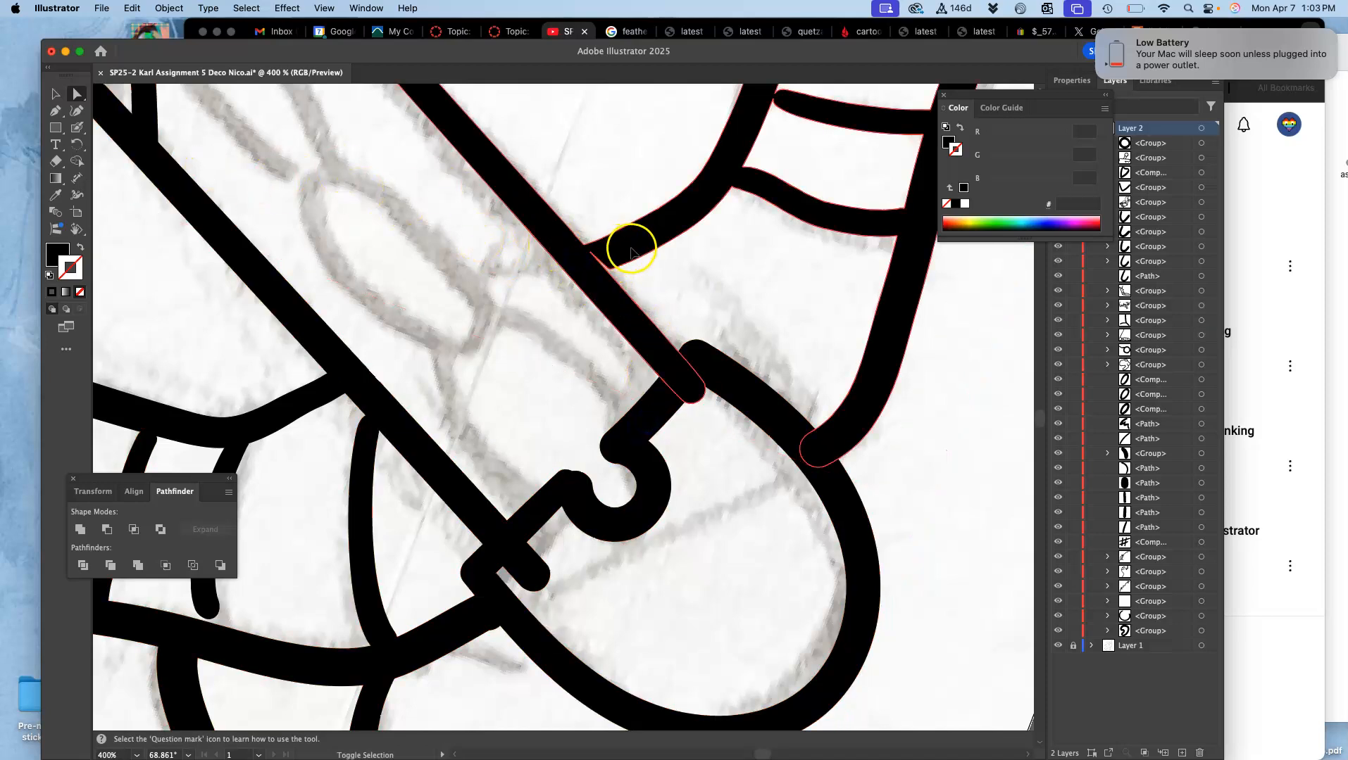
super+click(667, 404)
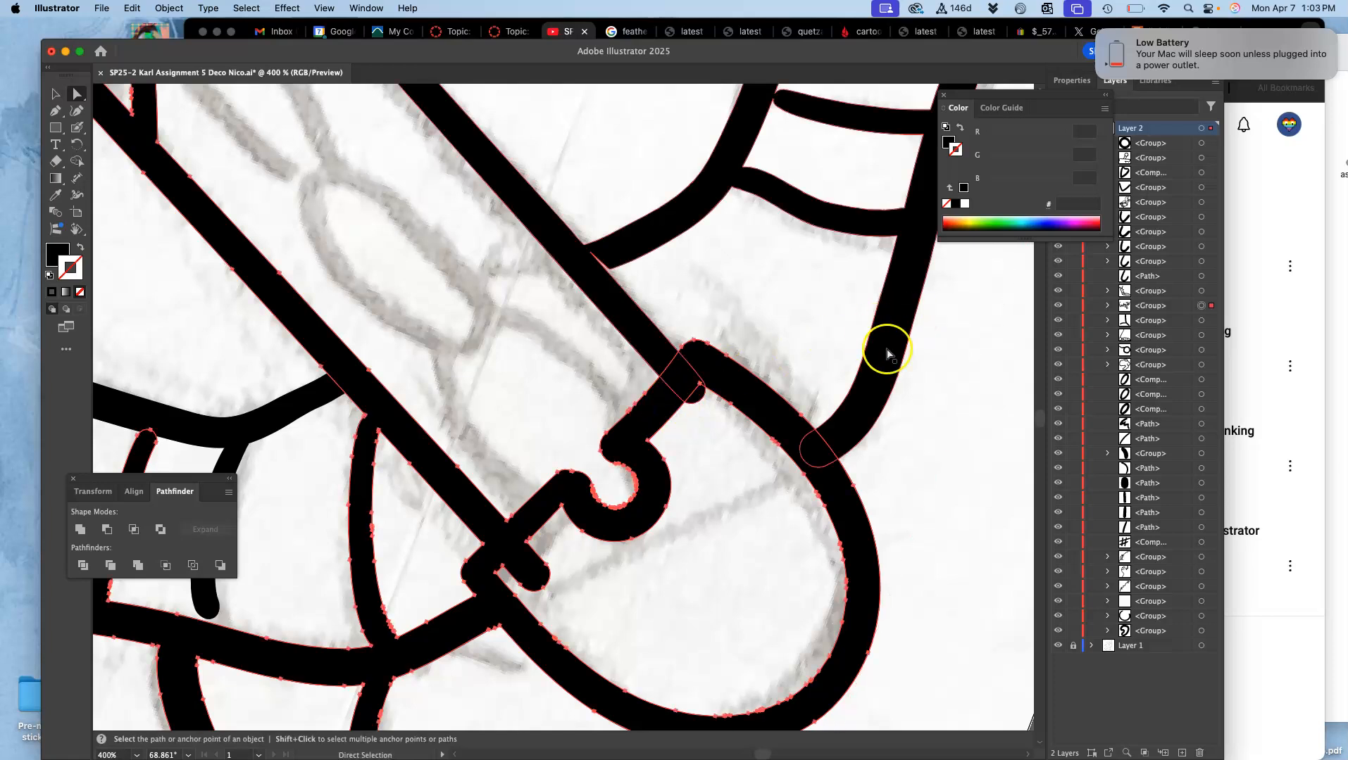
shift+click(849, 428)
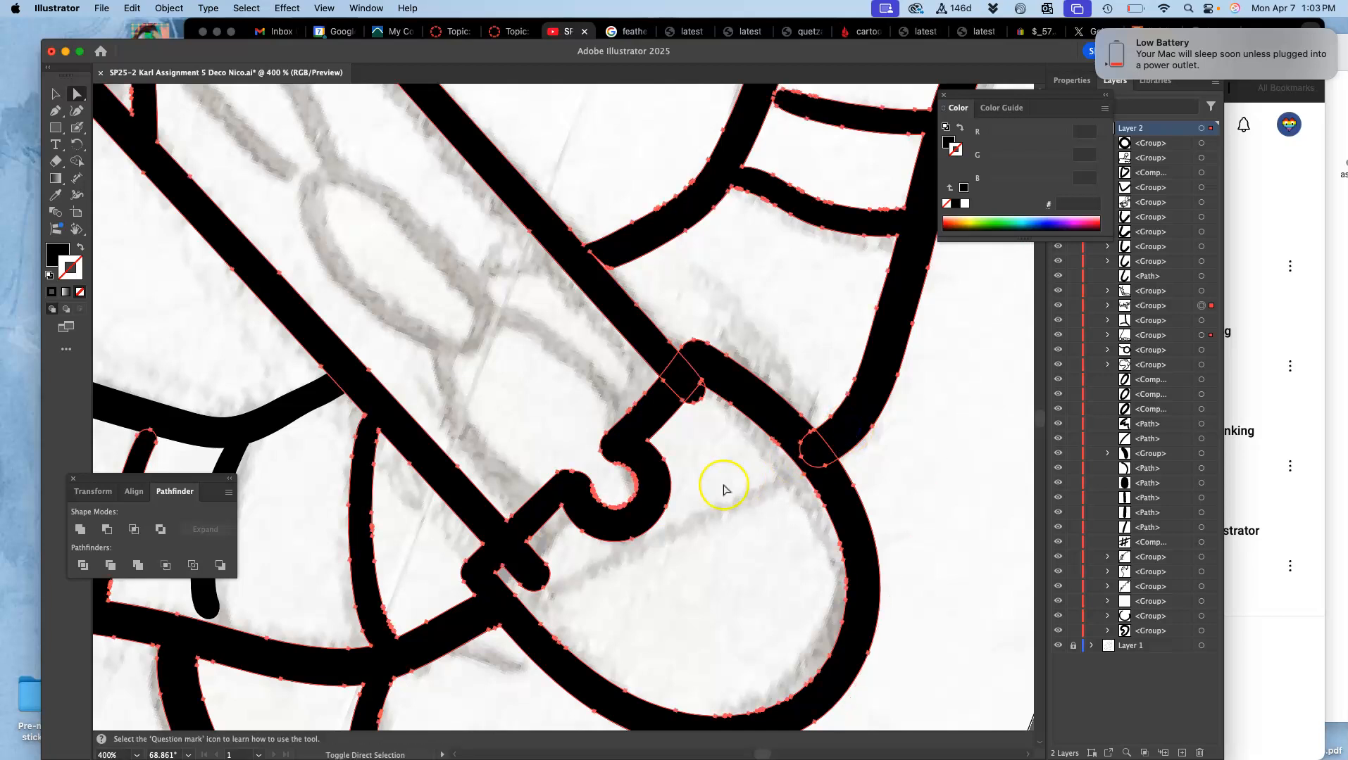
shift+click(288, 418)
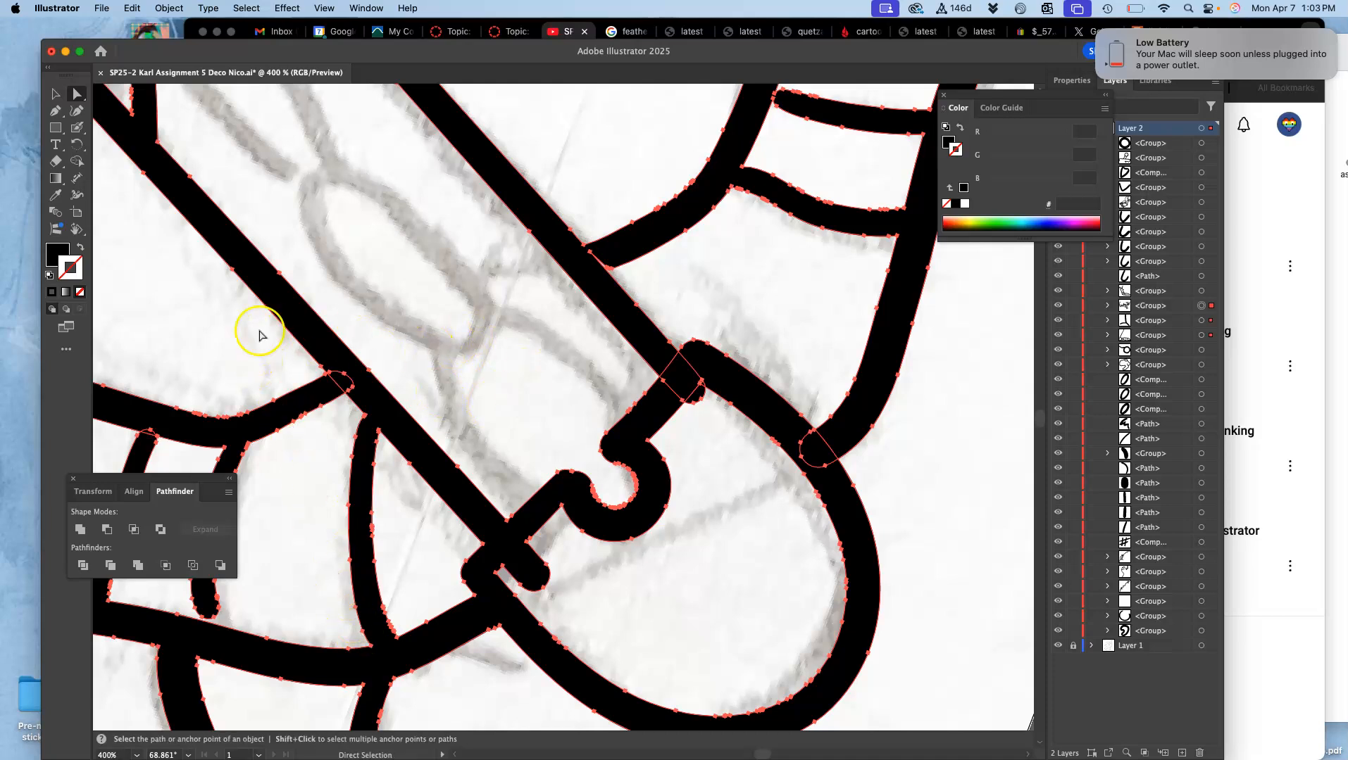
click(80, 530)
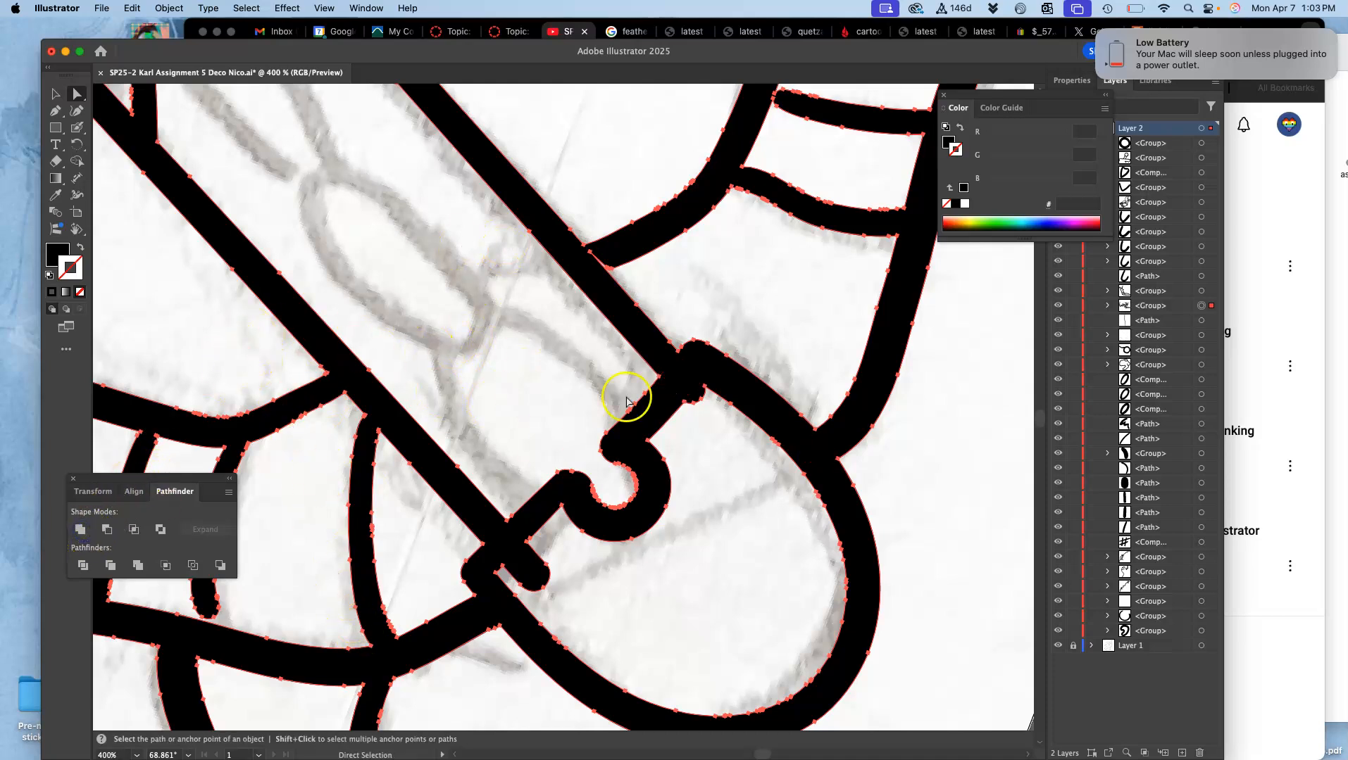
Step: Redraw the inner and notched edges of the blade tip with the Pencil tool, removing the overshooting stub beside the blade
click(78, 111)
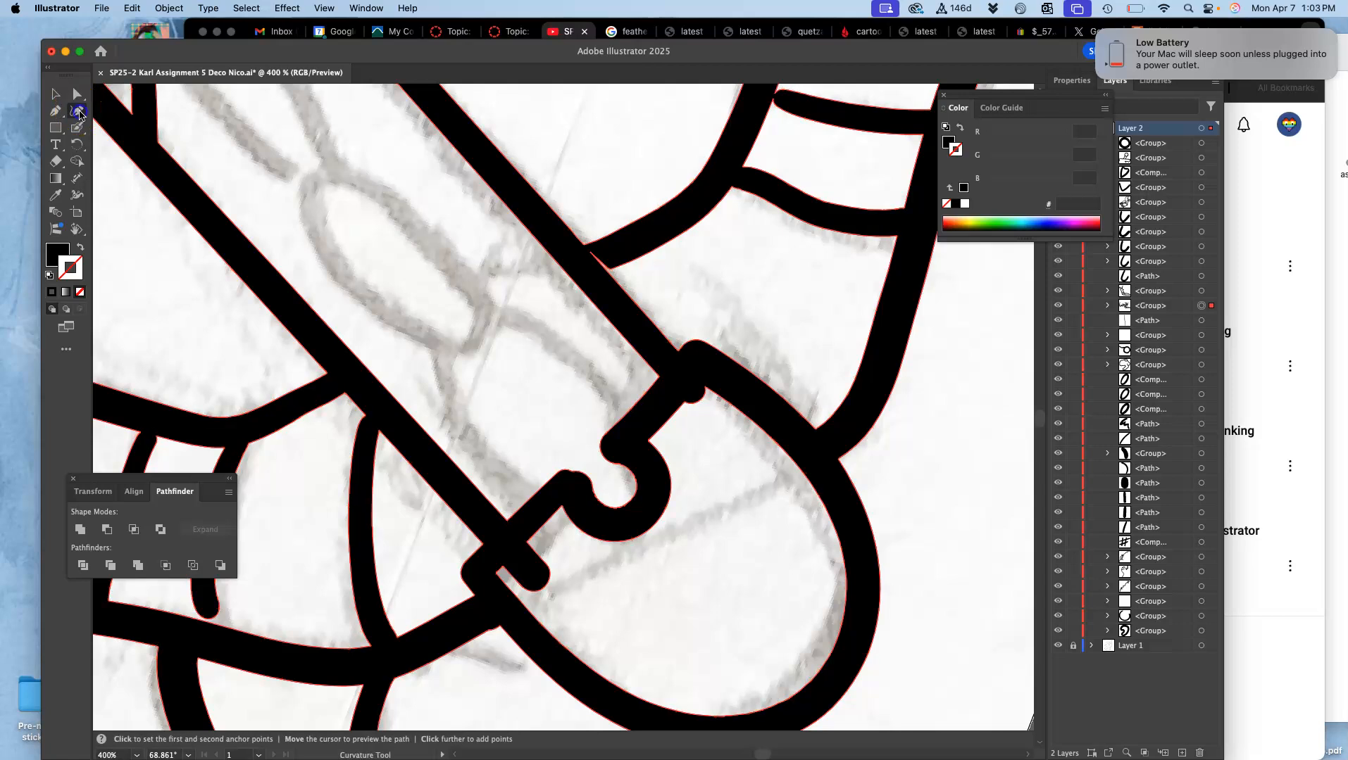
click(79, 133)
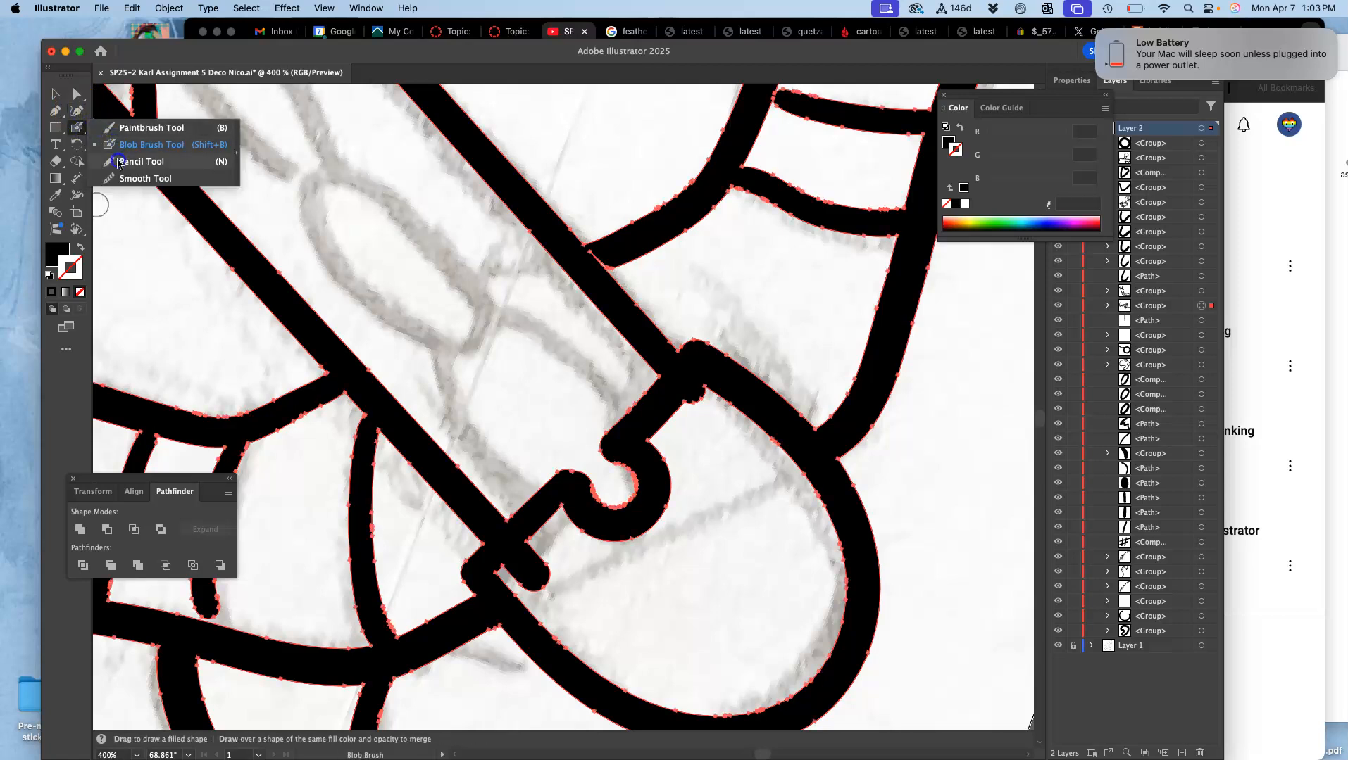
click(141, 162)
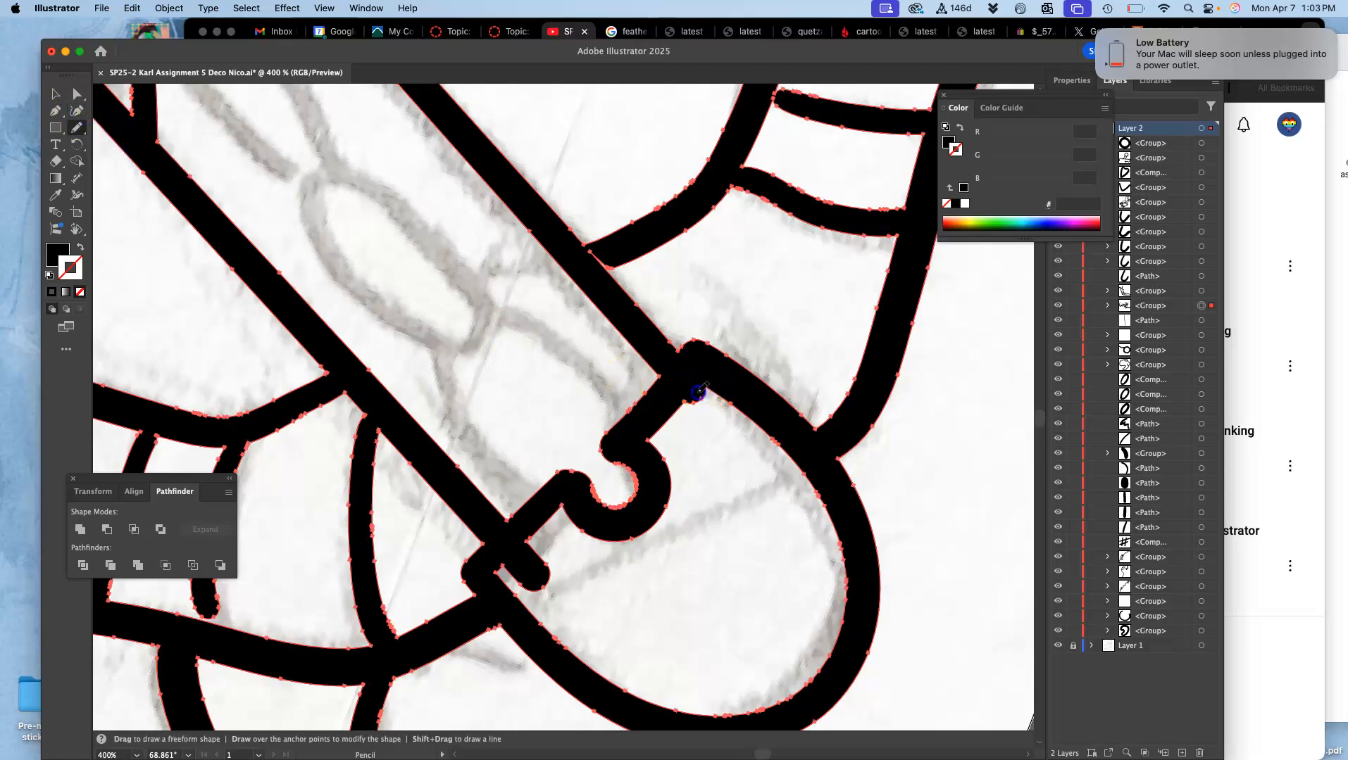
mouse_move(683, 407)
mouse_down()
mouse_move(601, 516)
mouse_move(497, 569)
mouse_move(535, 537)
mouse_up()
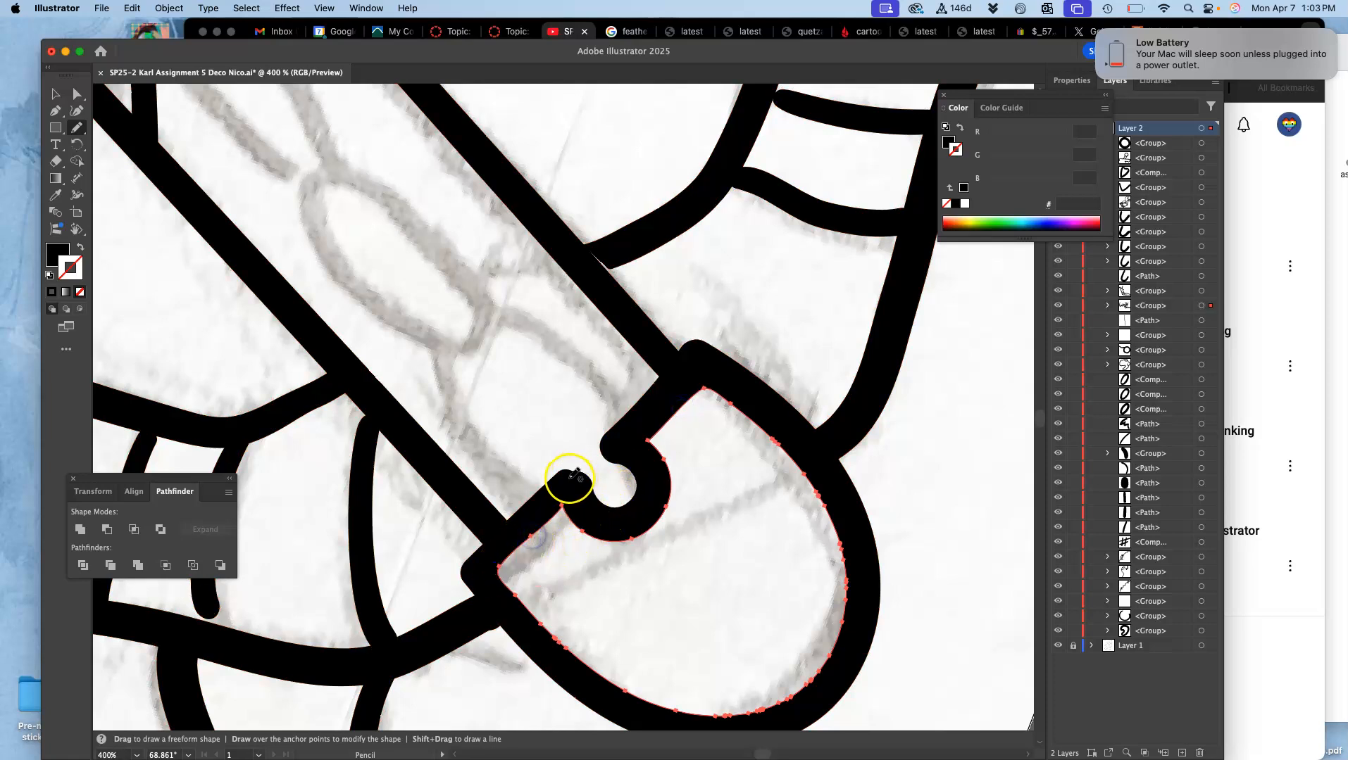
super+click(568, 481)
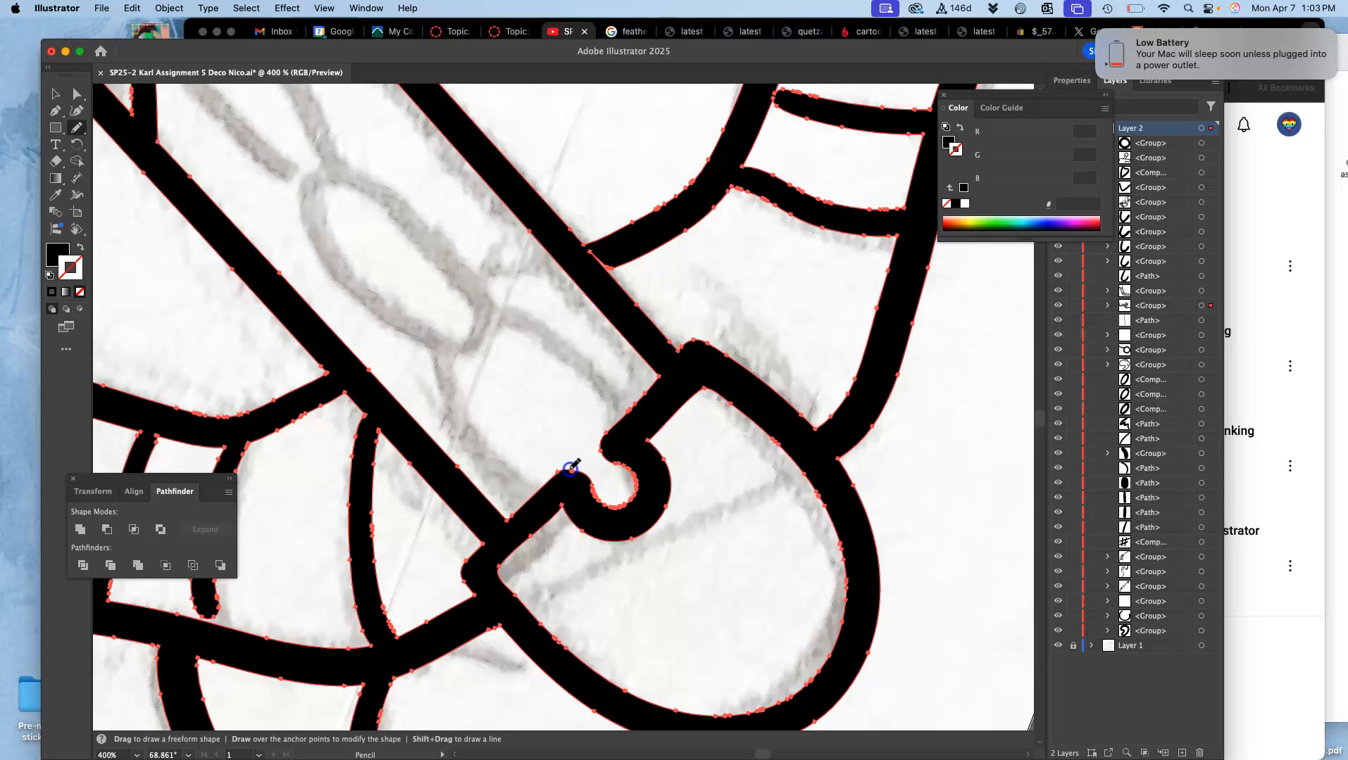
drag(590, 479, 595, 481)
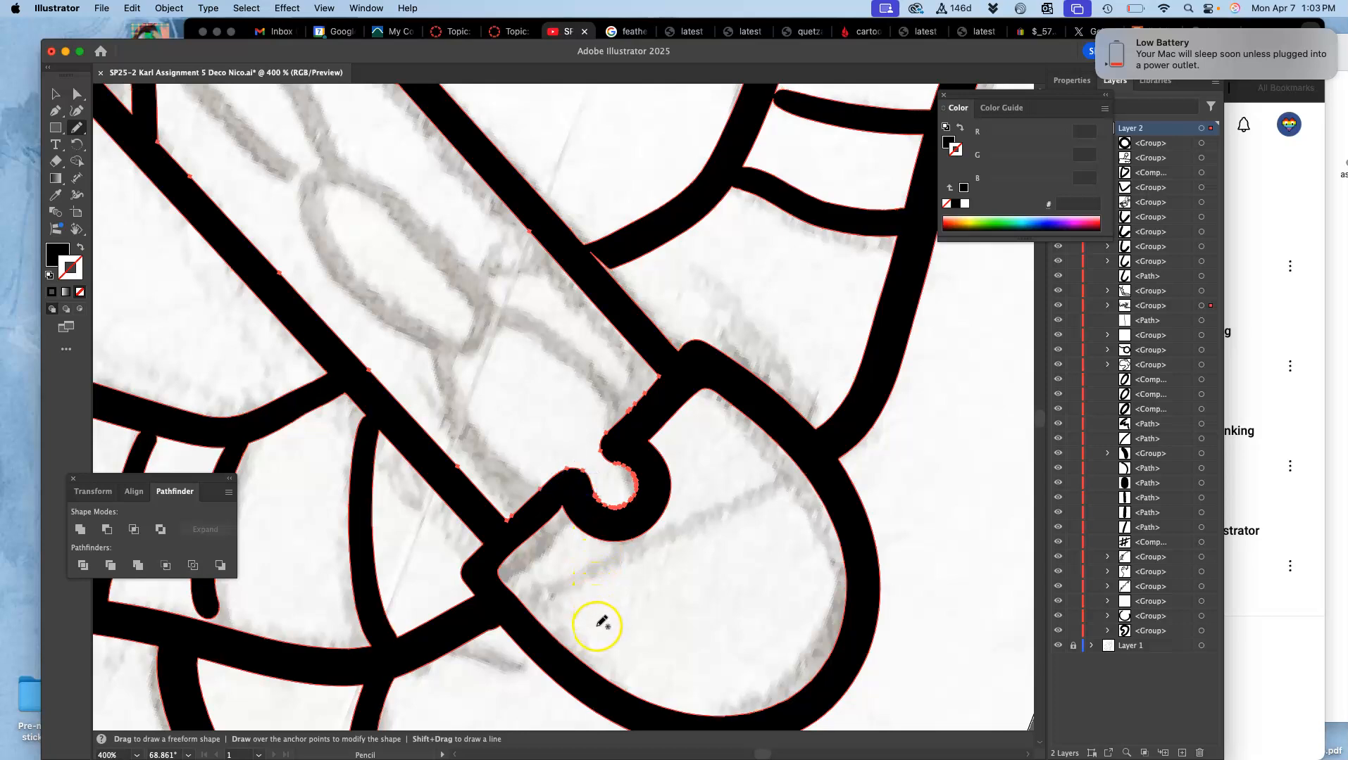
Step: Try to redraw the outer corner where the banded leg meets the blade tip with the Pencil tool
super+click(478, 616)
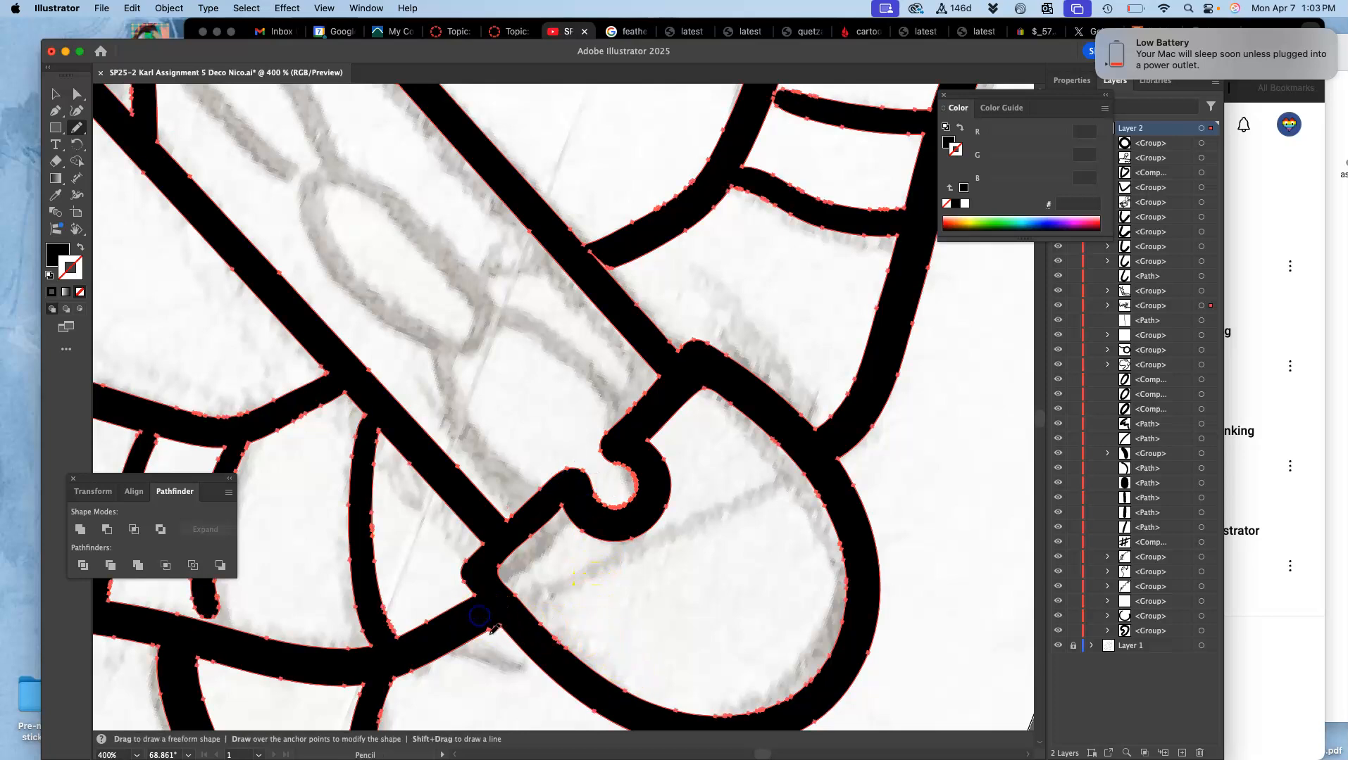
drag(504, 623, 509, 626)
super+click(530, 628)
super+click(503, 627)
super+click(507, 626)
key(super+equal)
key(super+equal)
drag(507, 625, 716, 159)
drag(545, 548, 755, 165)
drag(560, 483, 787, 150)
mouse_move(660, 424)
mouse_down()
mouse_move(429, 195)
mouse_move(574, 139)
mouse_up()
drag(505, 452, 809, 150)
drag(576, 426, 752, 150)
drag(607, 360, 954, 183)
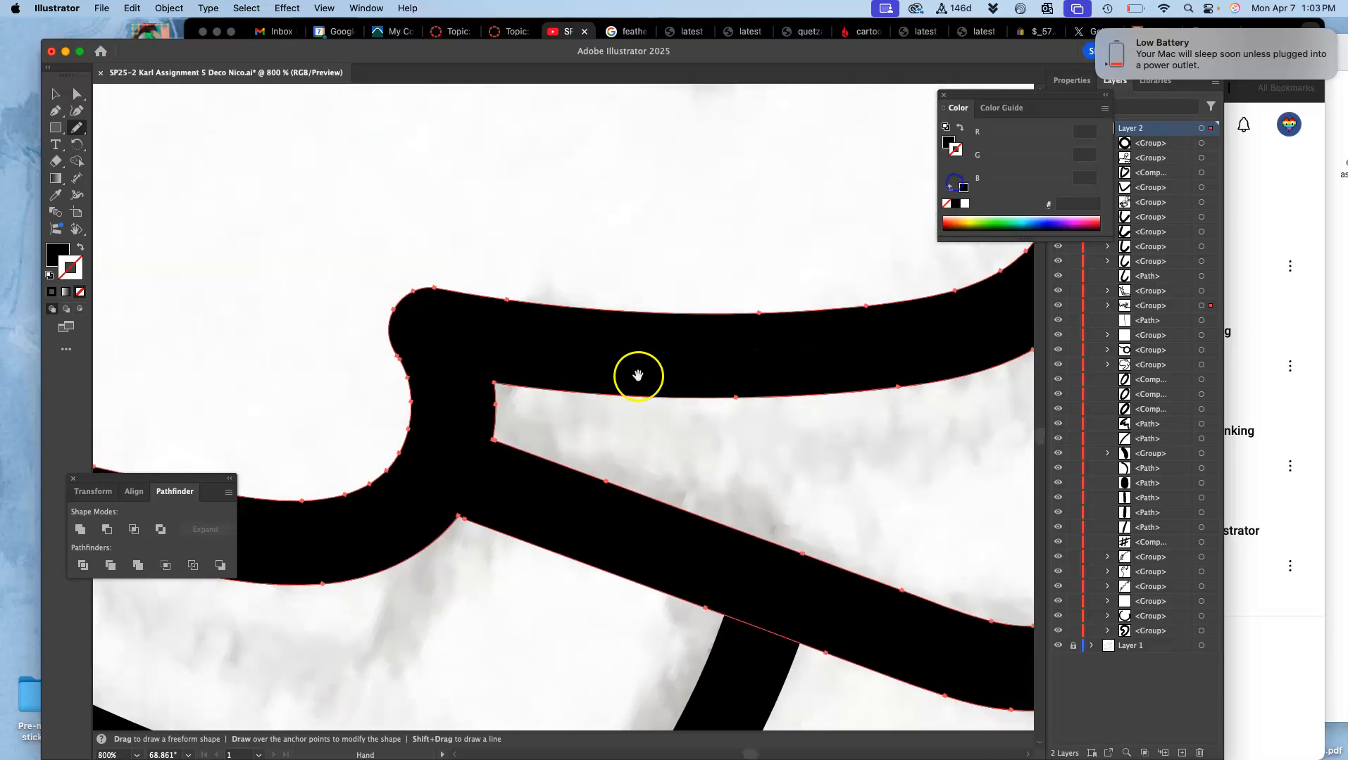
drag(638, 376, 752, 317)
key(super+minus)
key(super+minus)
key(super+minus)
key(super+minus)
key(super+minus)
key(super+minus)
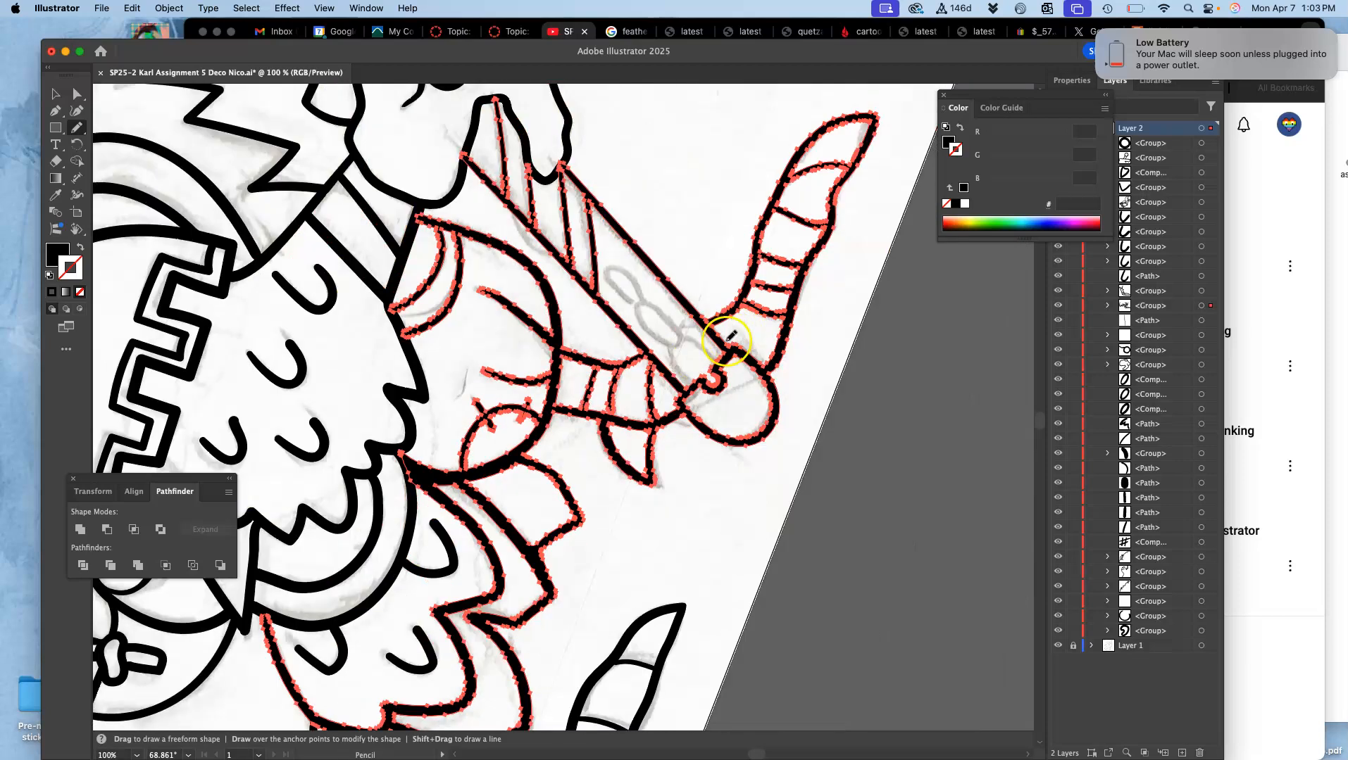
Step: Clean up the outer corner between the banded leg and the rounded blade tip with the Pencil tool
key(super+equal)
key(super+equal)
key(super+equal)
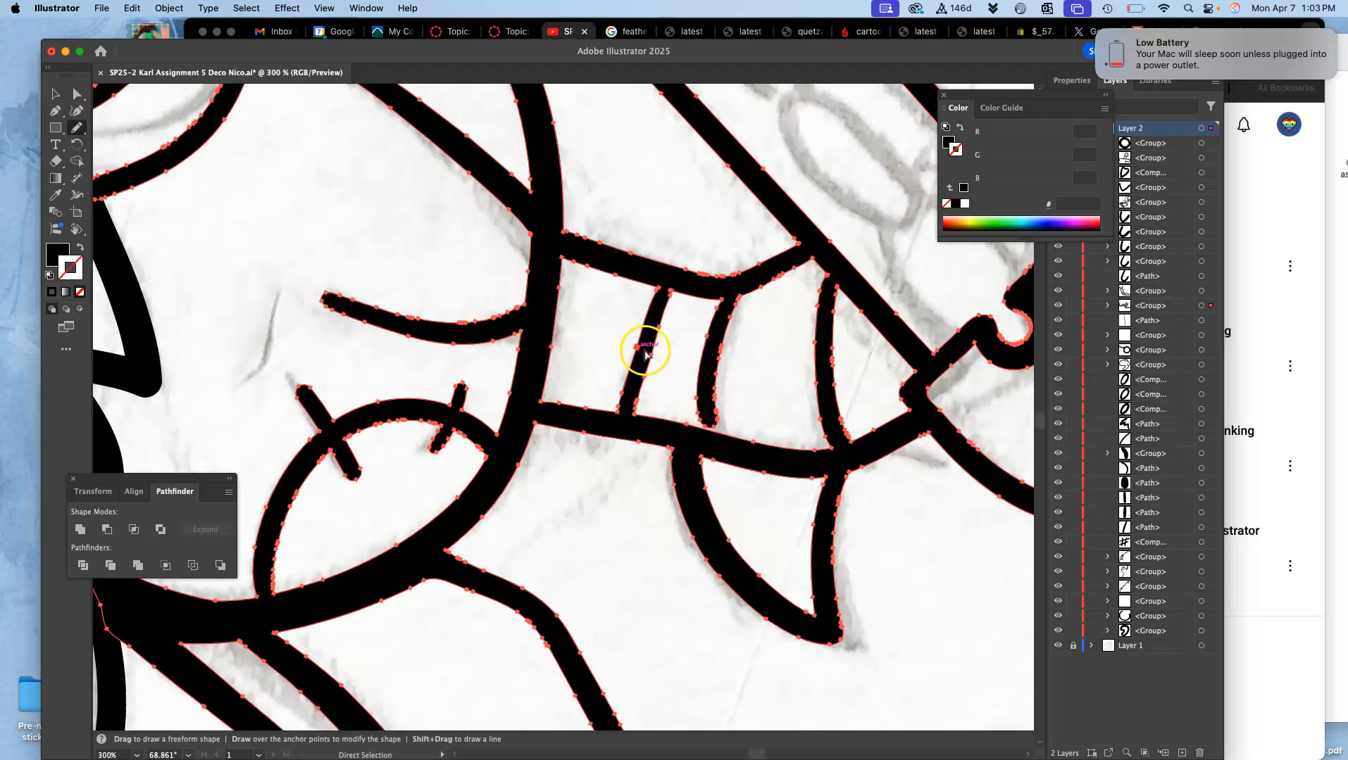
key(super+equal)
drag(825, 369, 377, 378)
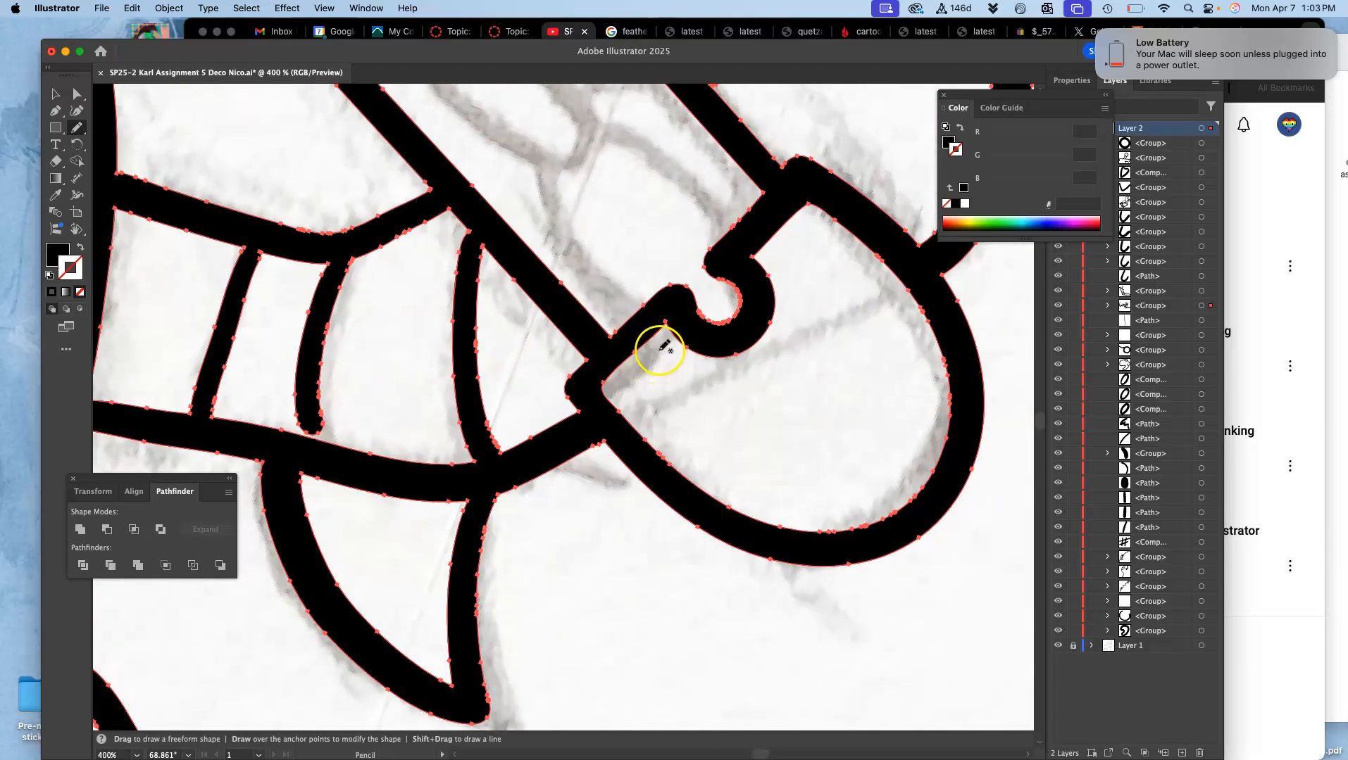
key(super+equal)
key(super+equal)
drag(778, 417, 393, 306)
drag(739, 375, 336, 319)
mouse_move(707, 331)
mouse_down()
mouse_move(441, 371)
mouse_move(531, 325)
mouse_move(562, 329)
mouse_move(471, 353)
mouse_up()
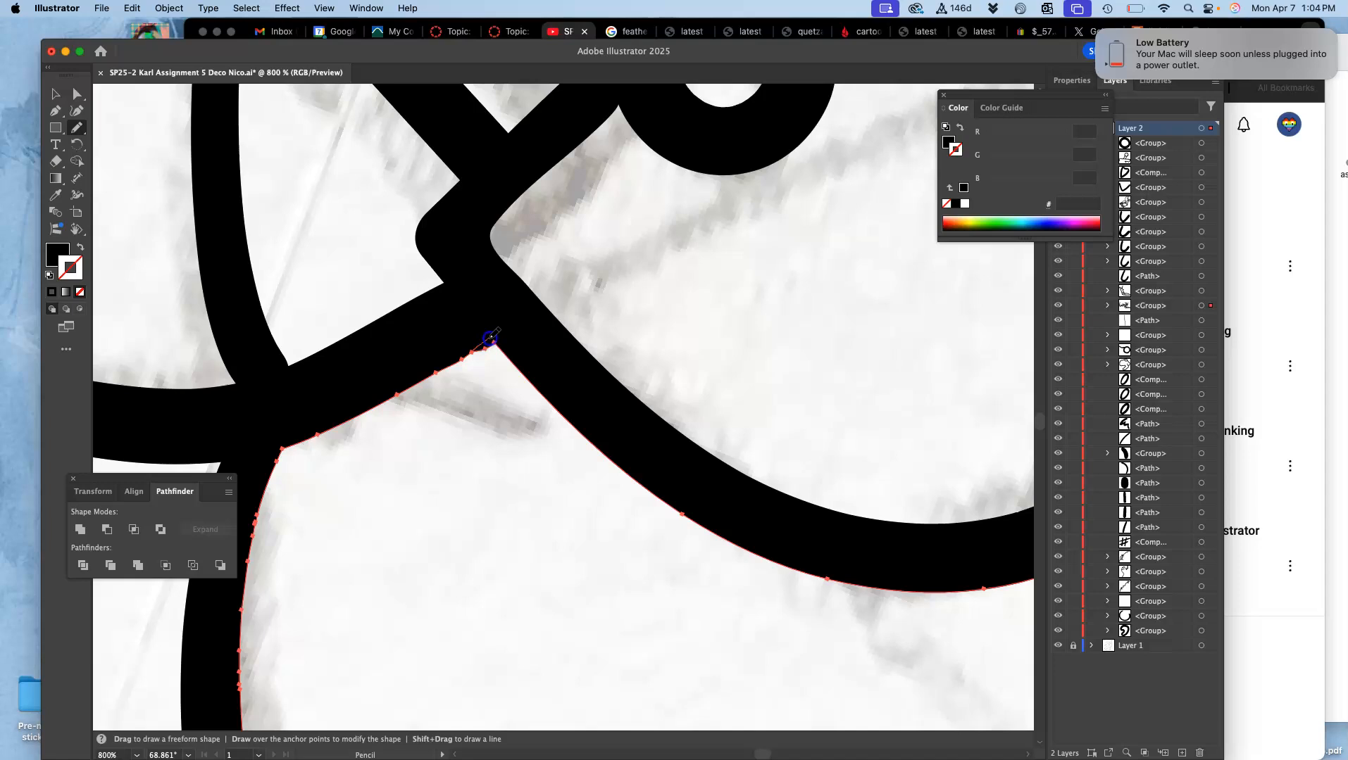
mouse_move(498, 343)
mouse_down()
mouse_move(519, 404)
mouse_move(557, 393)
mouse_move(557, 368)
mouse_move(477, 355)
mouse_up()
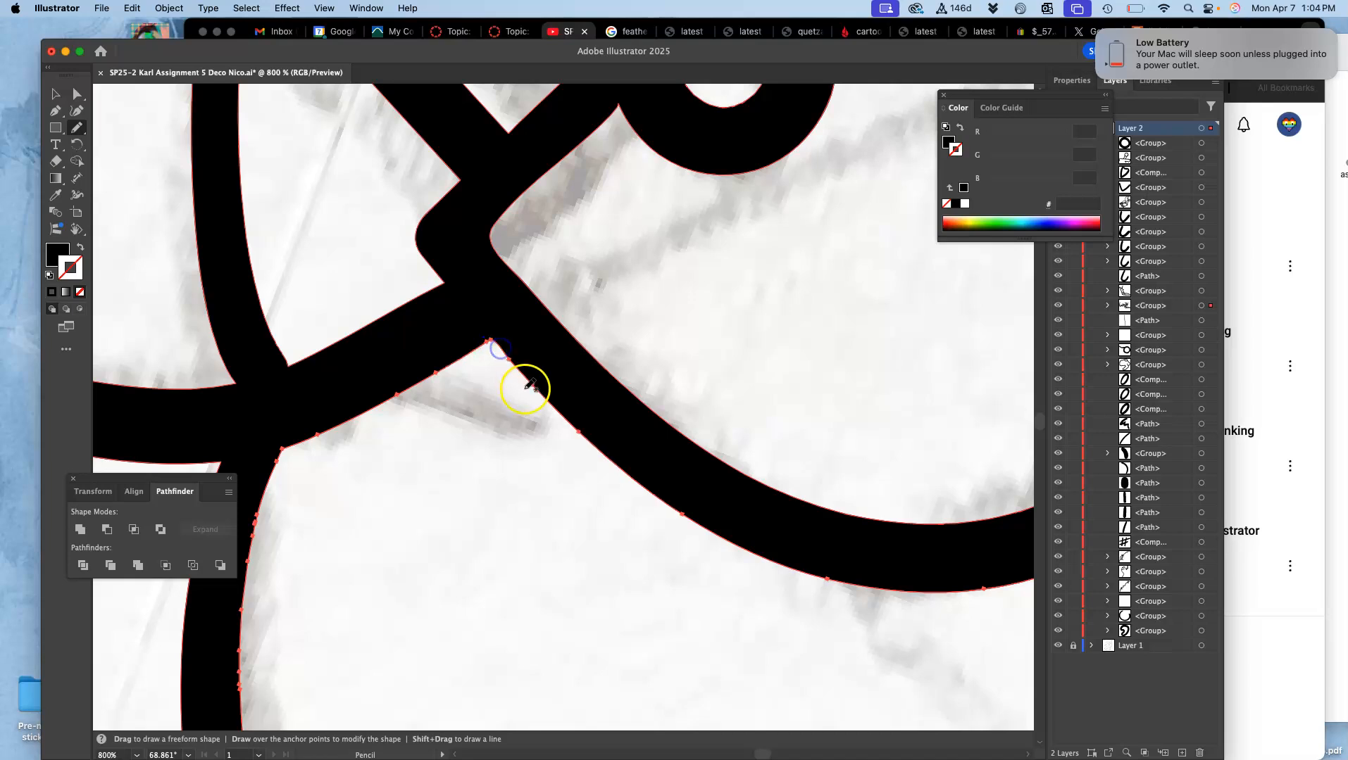
Step: Redraw the contour where the striped horn shape joins the blade edge with the Pencil tool to close the thin white sliver
drag(671, 266, 590, 599)
drag(710, 338, 456, 567)
drag(614, 318, 729, 436)
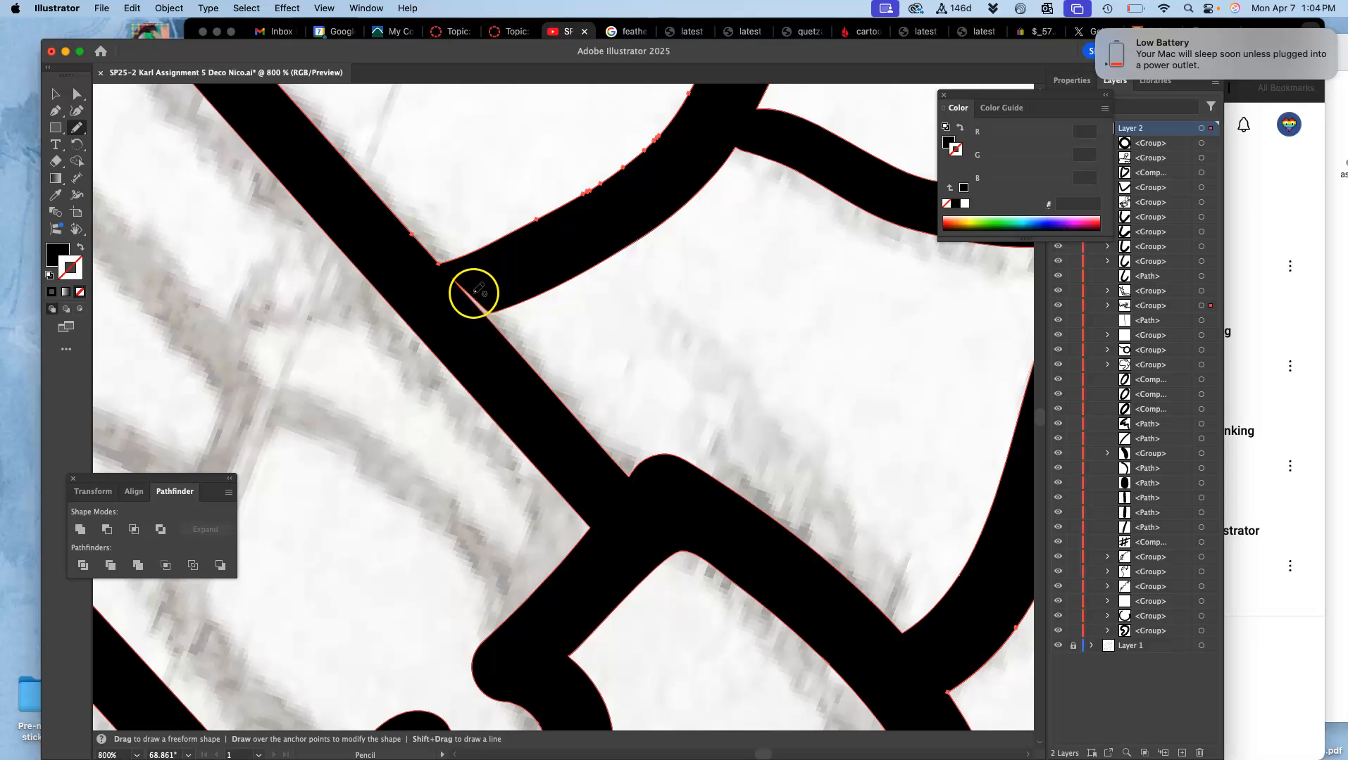
mouse_move(451, 278)
mouse_down()
mouse_move(499, 309)
mouse_move(484, 316)
mouse_move(507, 361)
mouse_up()
mouse_move(452, 278)
mouse_down()
mouse_move(499, 311)
mouse_move(494, 325)
mouse_up()
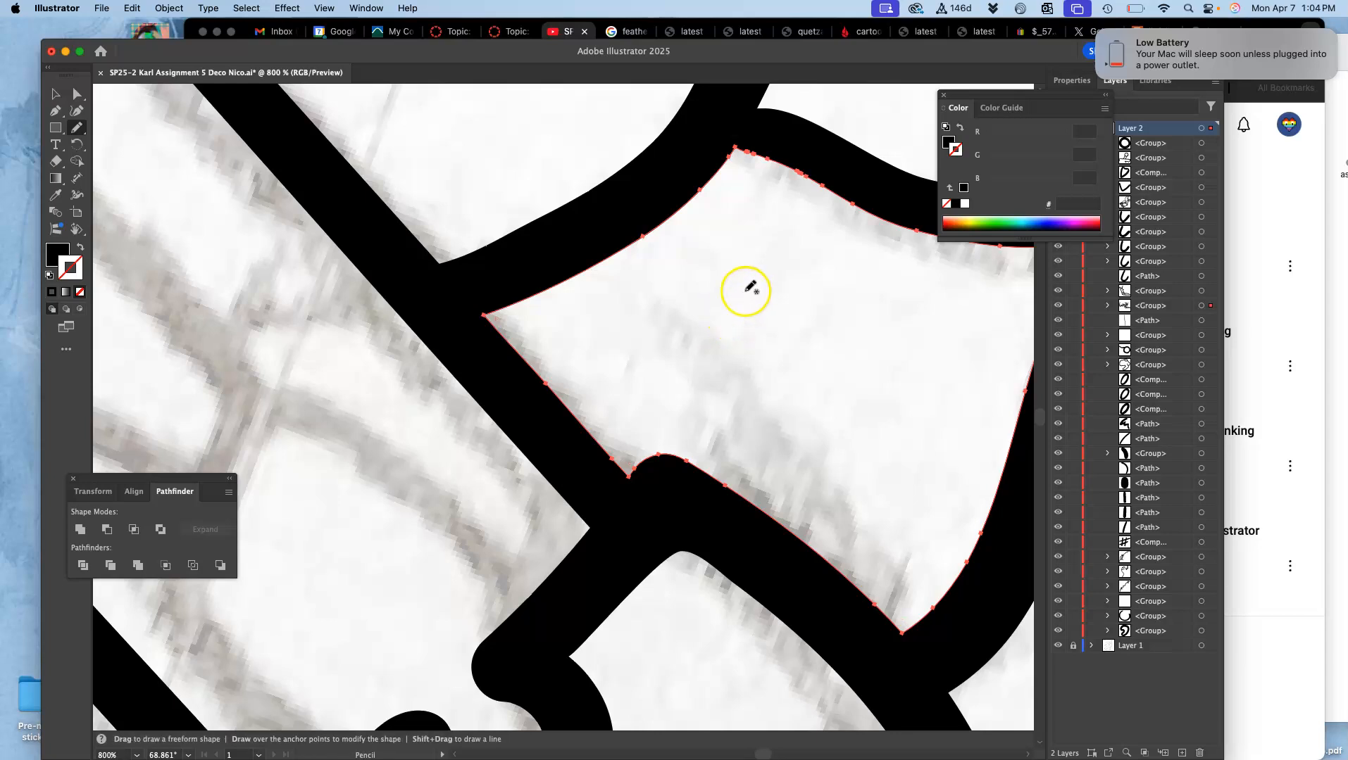
Step: Draw two elongated ovals down the middle of the blade with the Blob Brush, following the sketch
key(super+minus)
key(super+minus)
key(super+minus)
key(super+minus)
key(super+minus)
key(super+minus)
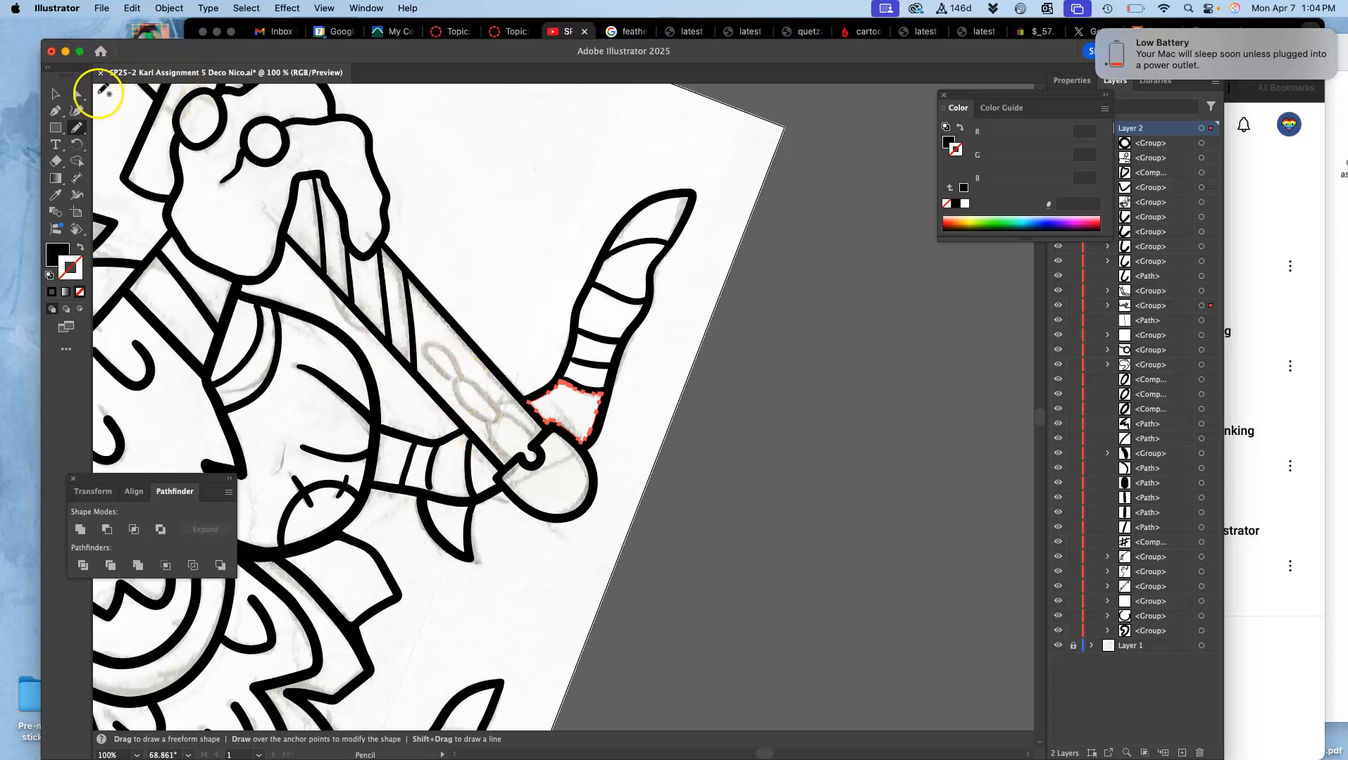
drag(80, 129, 119, 141)
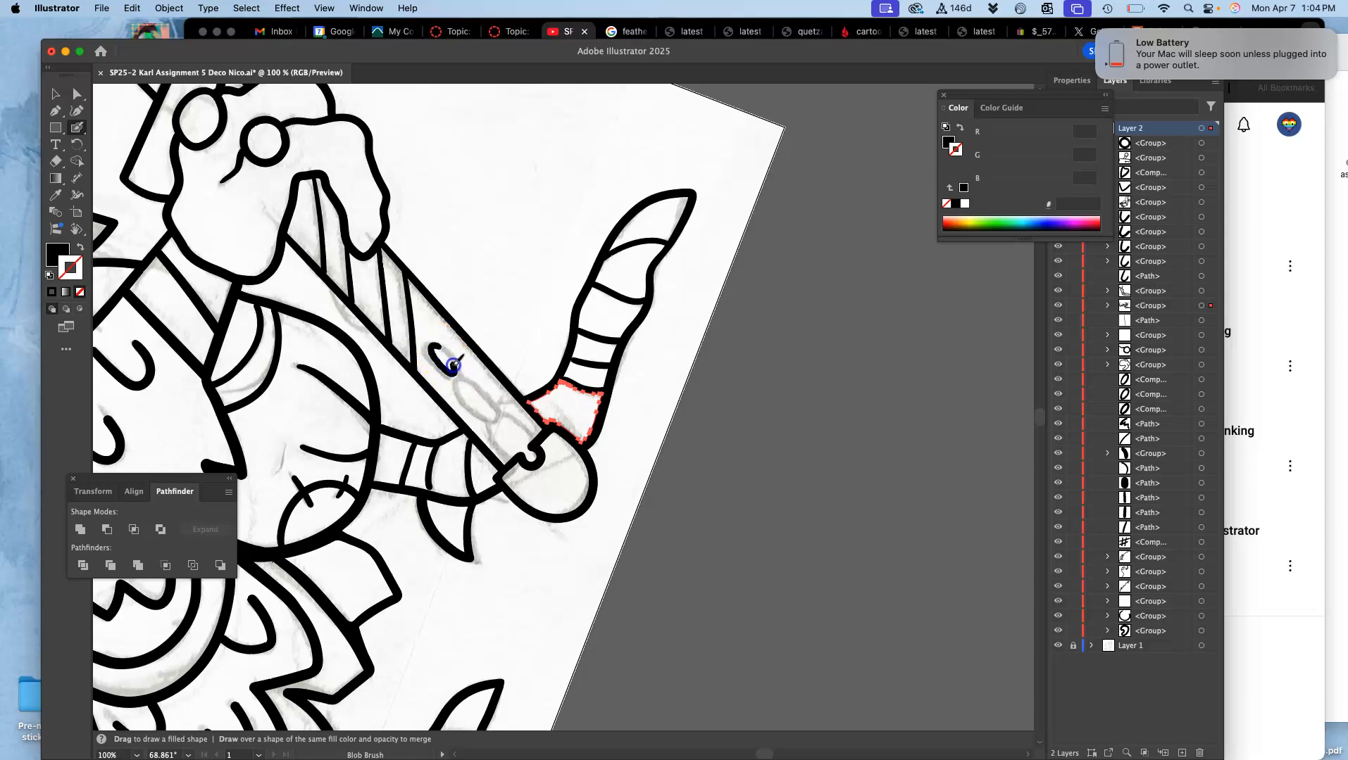
drag(442, 350, 439, 351)
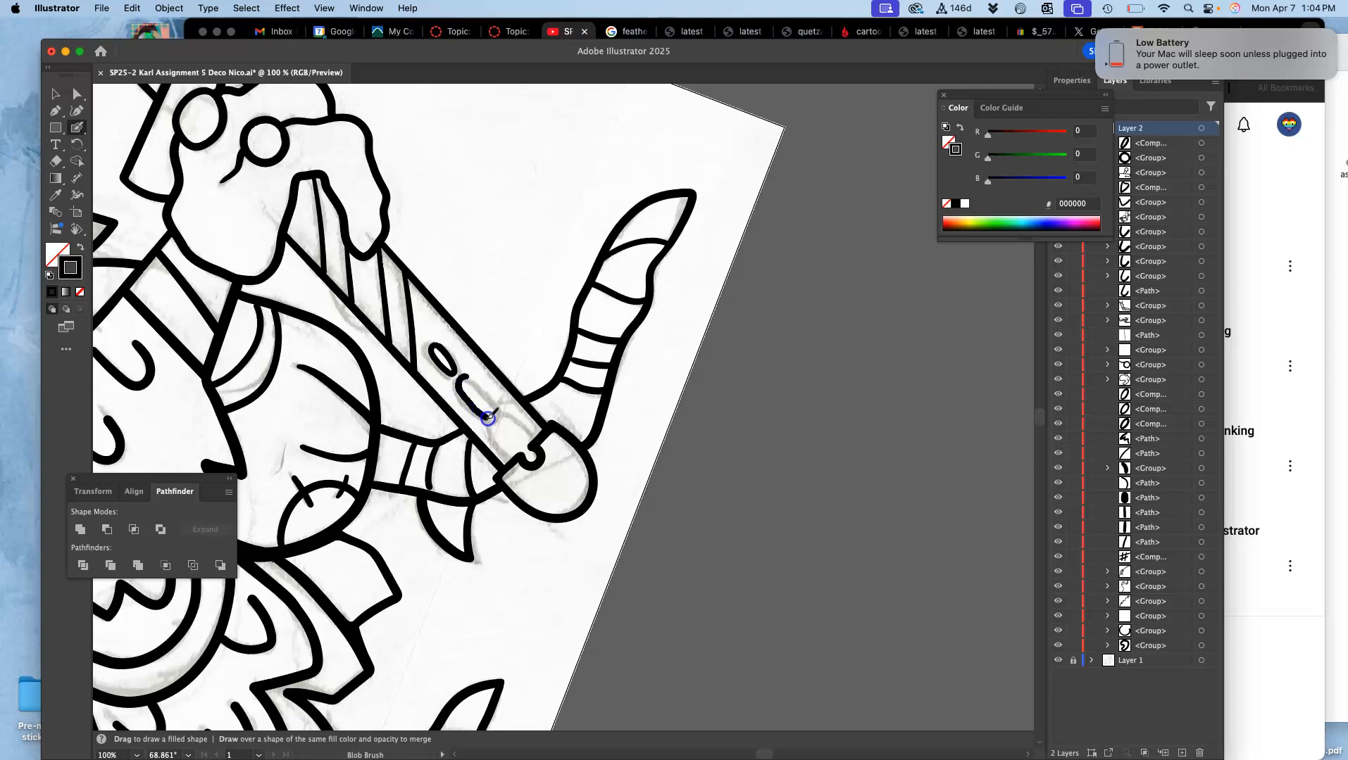
drag(470, 380, 467, 381)
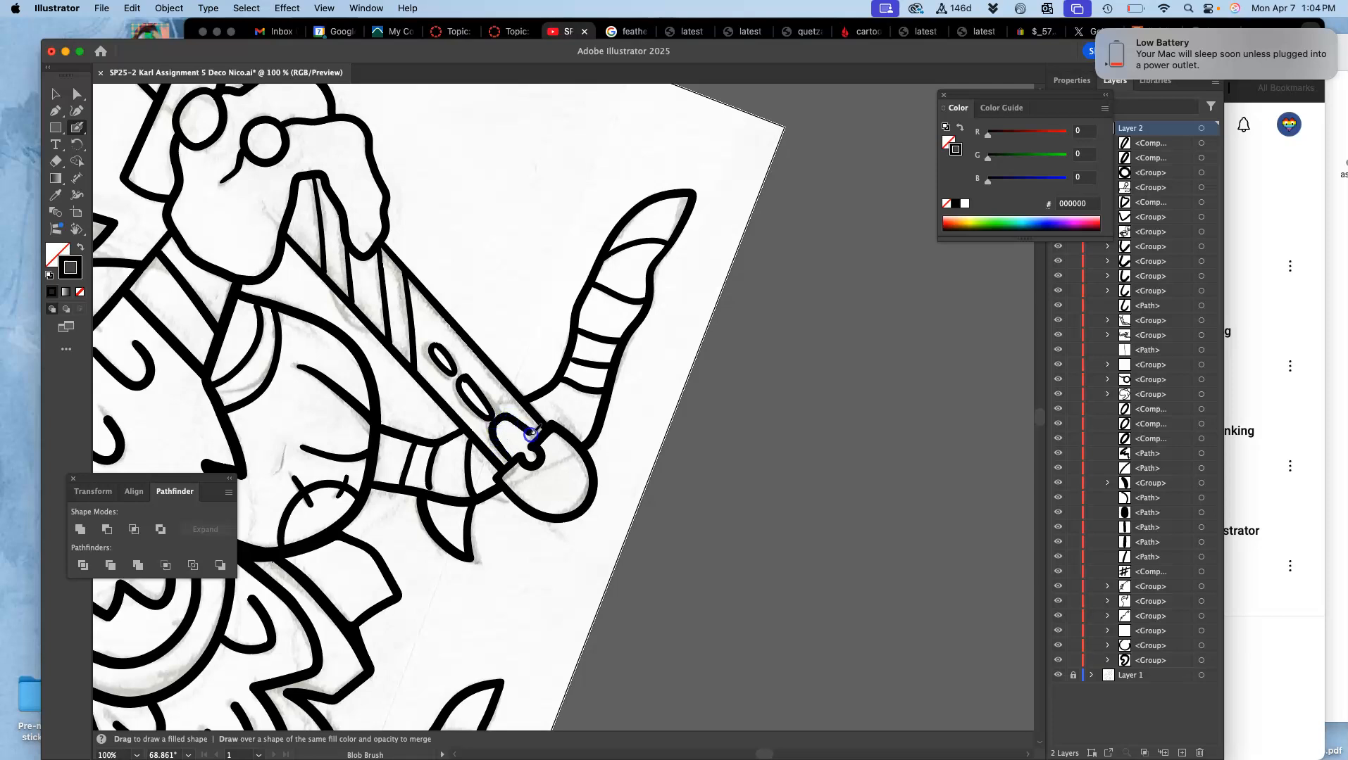
drag(536, 441, 536, 448)
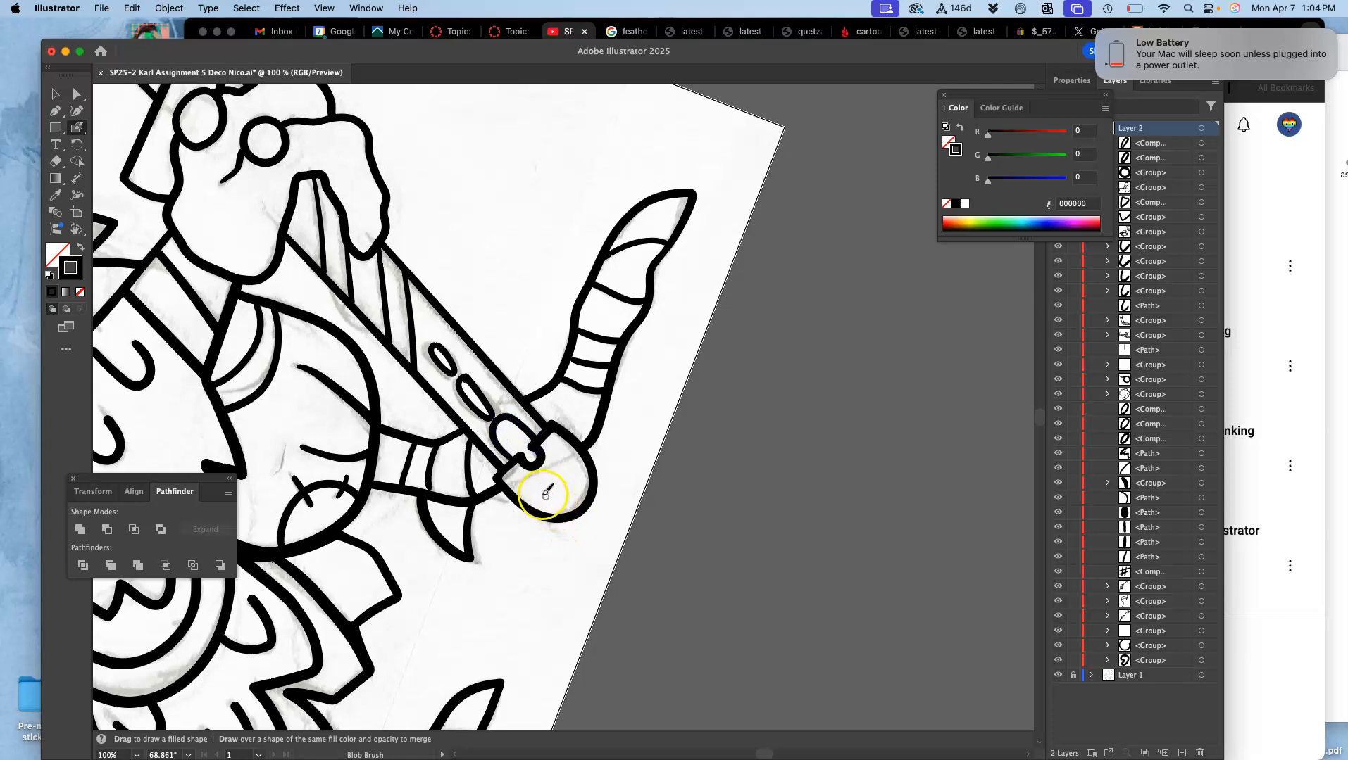
key(super+equal)
key(super+equal)
key(super+equal)
drag(412, 428, 479, 395)
key(super+z)
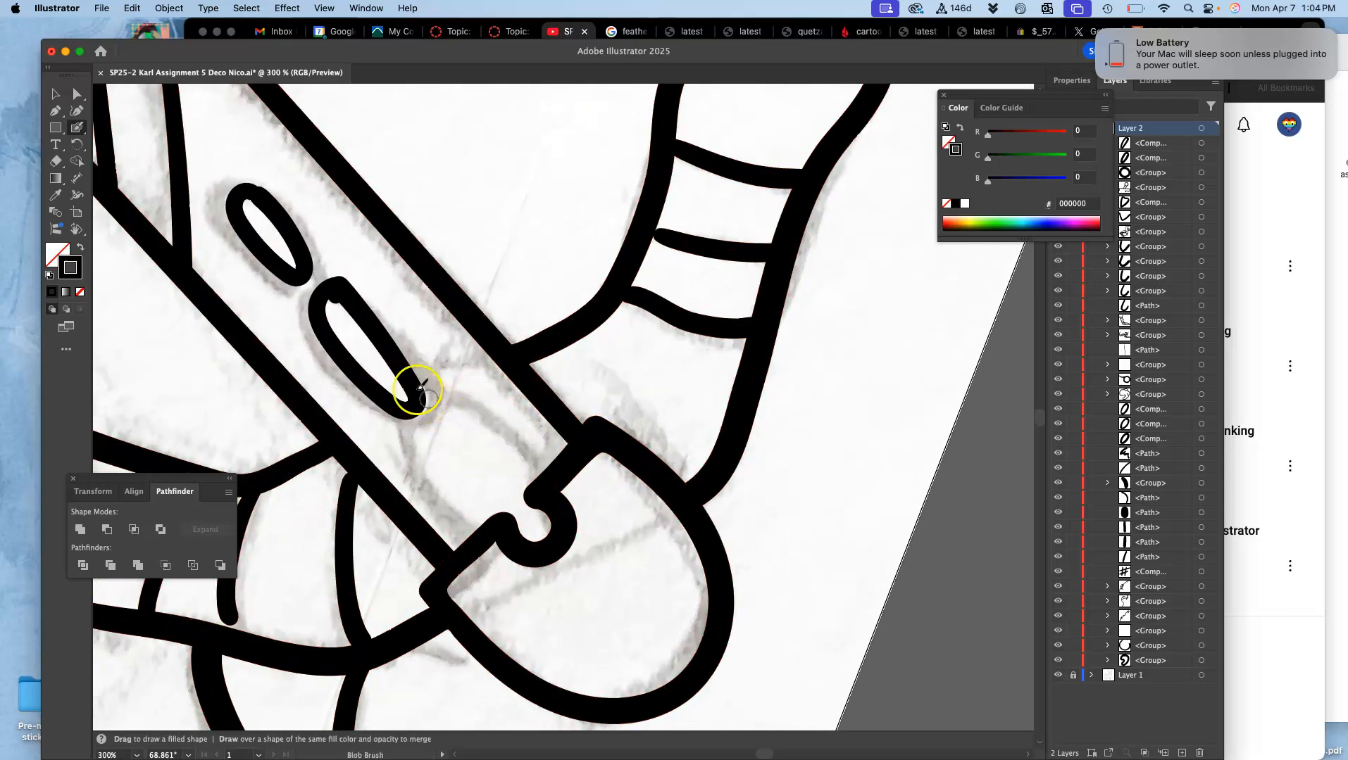
Step: Enlarge the lower oval on the blade slightly and move it against the lower end of the upper oval
click(78, 93)
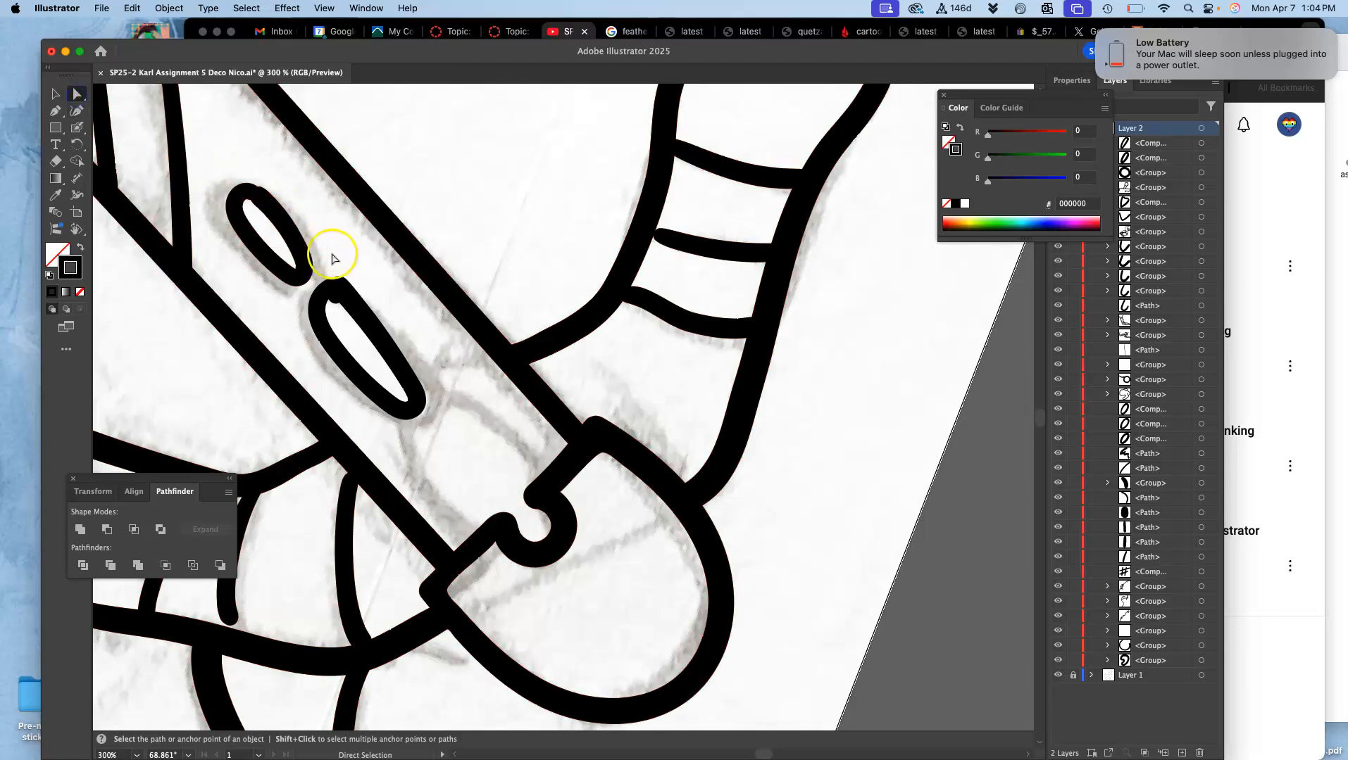
click(335, 295)
click(56, 94)
drag(343, 291, 324, 279)
drag(405, 410, 430, 434)
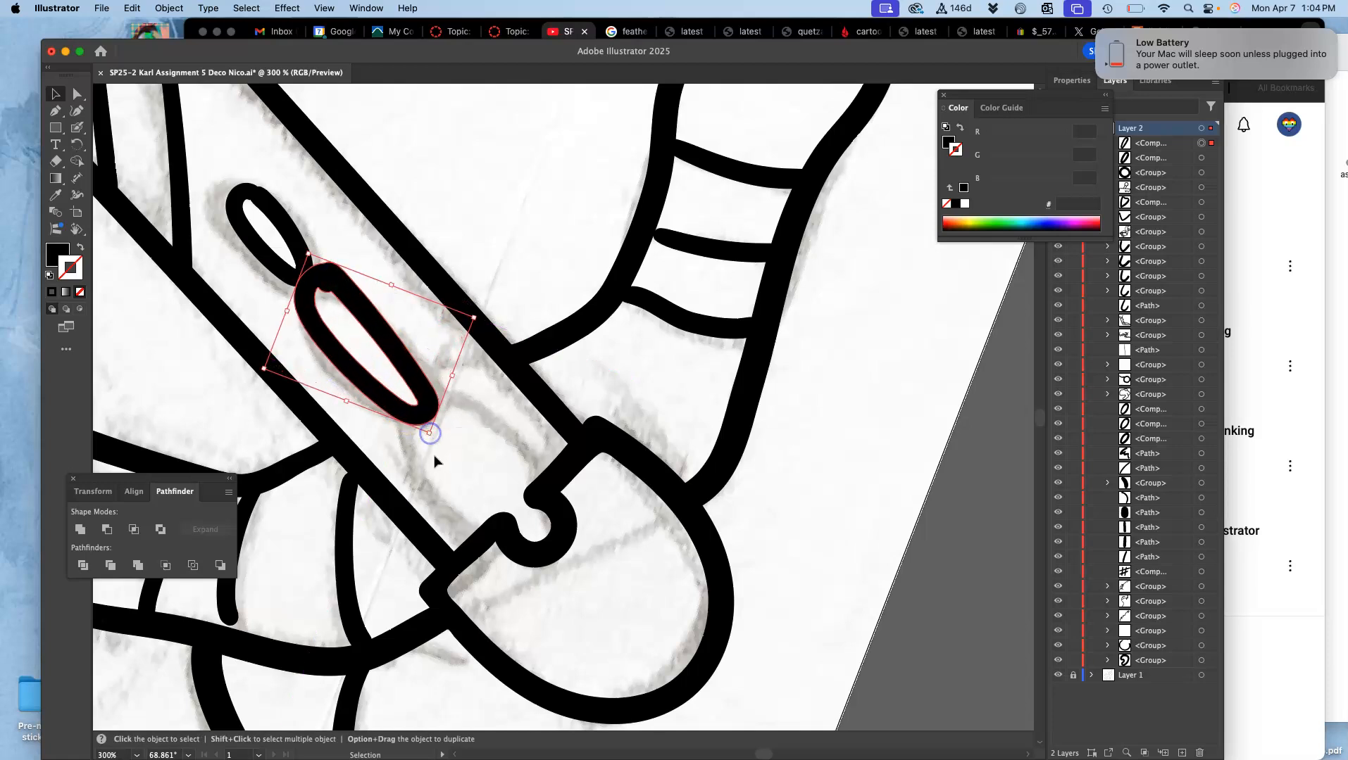
click(446, 491)
mouse_move(321, 286)
mouse_down()
mouse_move(337, 421)
mouse_move(345, 297)
mouse_up()
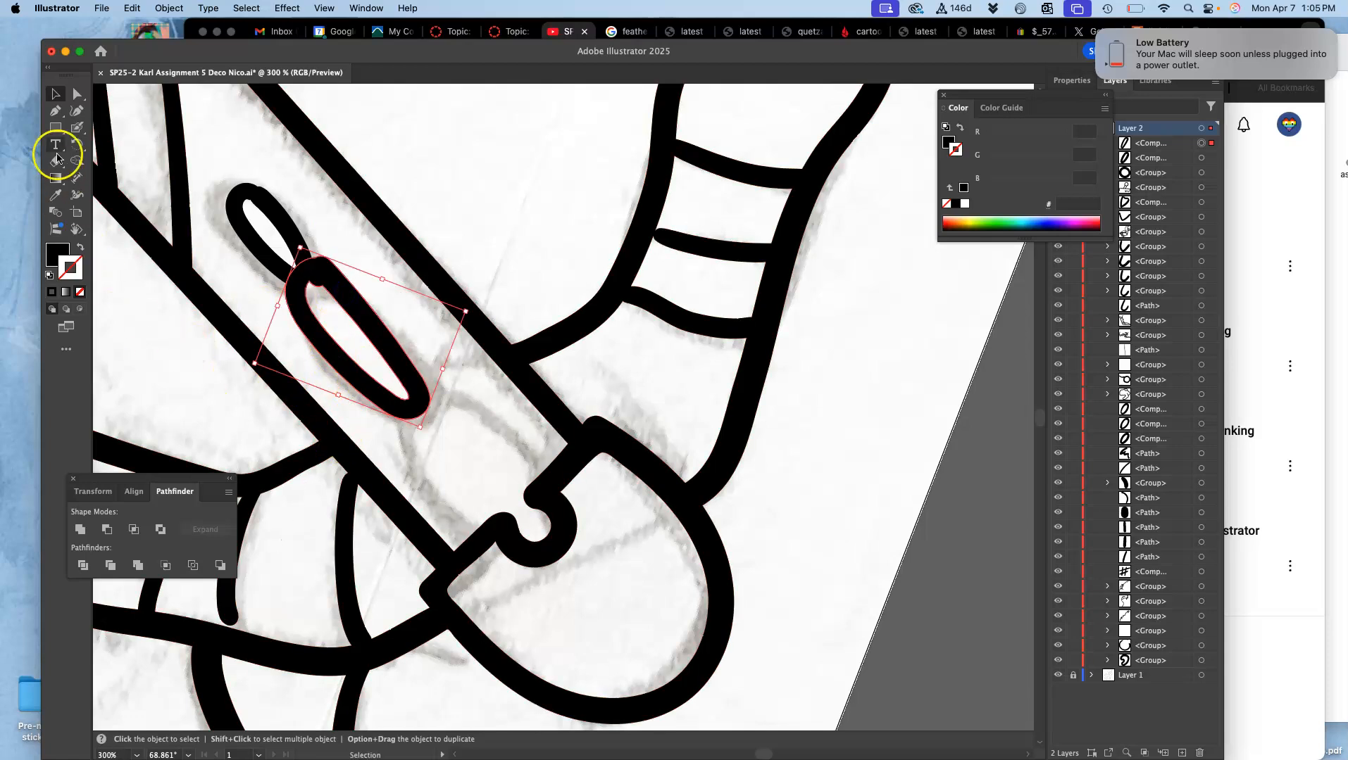
Step: Draw two flaring curves from the lower oval to the notched edge with the Blob Brush, redoing the rough first strokes
click(77, 127)
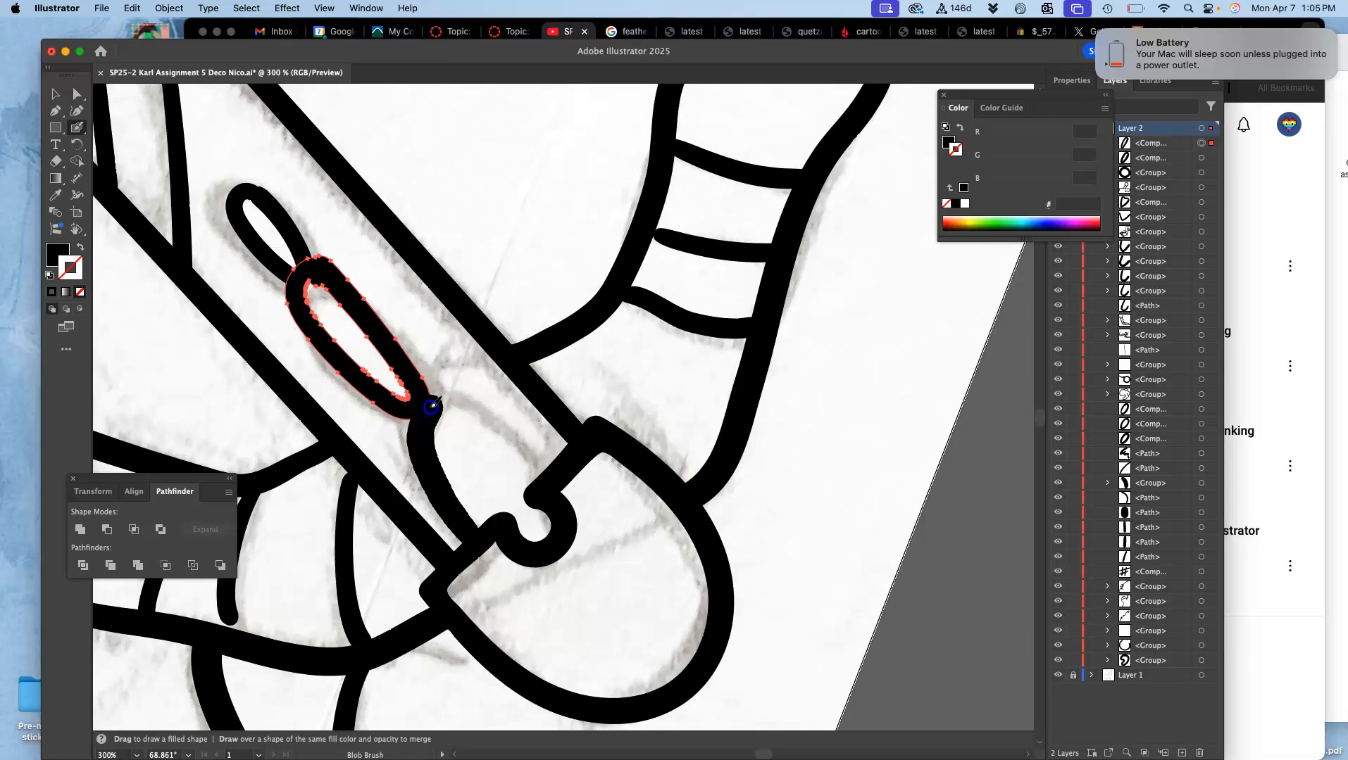
drag(465, 405, 541, 476)
super+click(535, 532)
key(super+z)
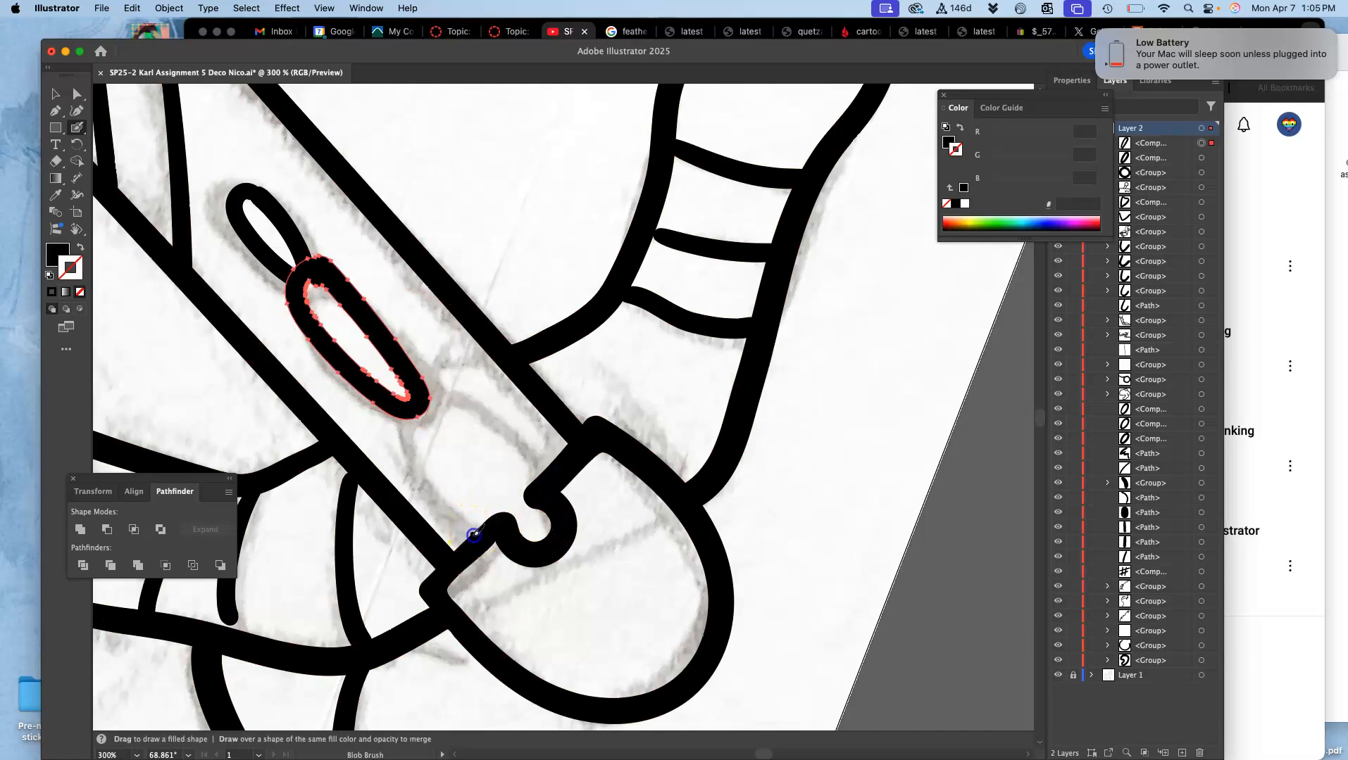
mouse_move(437, 500)
mouse_down()
mouse_move(409, 453)
mouse_move(409, 416)
mouse_move(431, 397)
mouse_move(481, 414)
mouse_move(543, 480)
mouse_up()
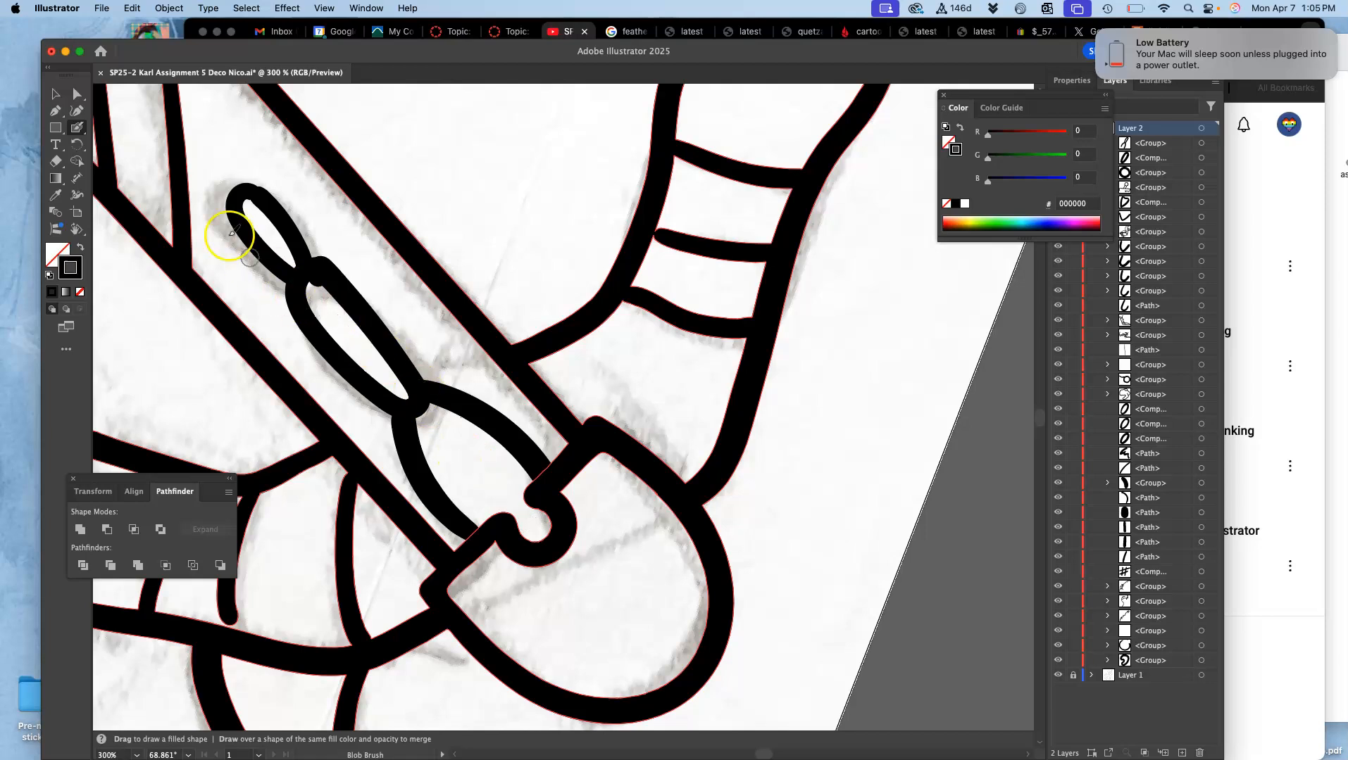
Step: Select the lower oval with its joined curves and smooth the oval's inner and outer outlines with the Pencil tool
click(77, 93)
click(336, 272)
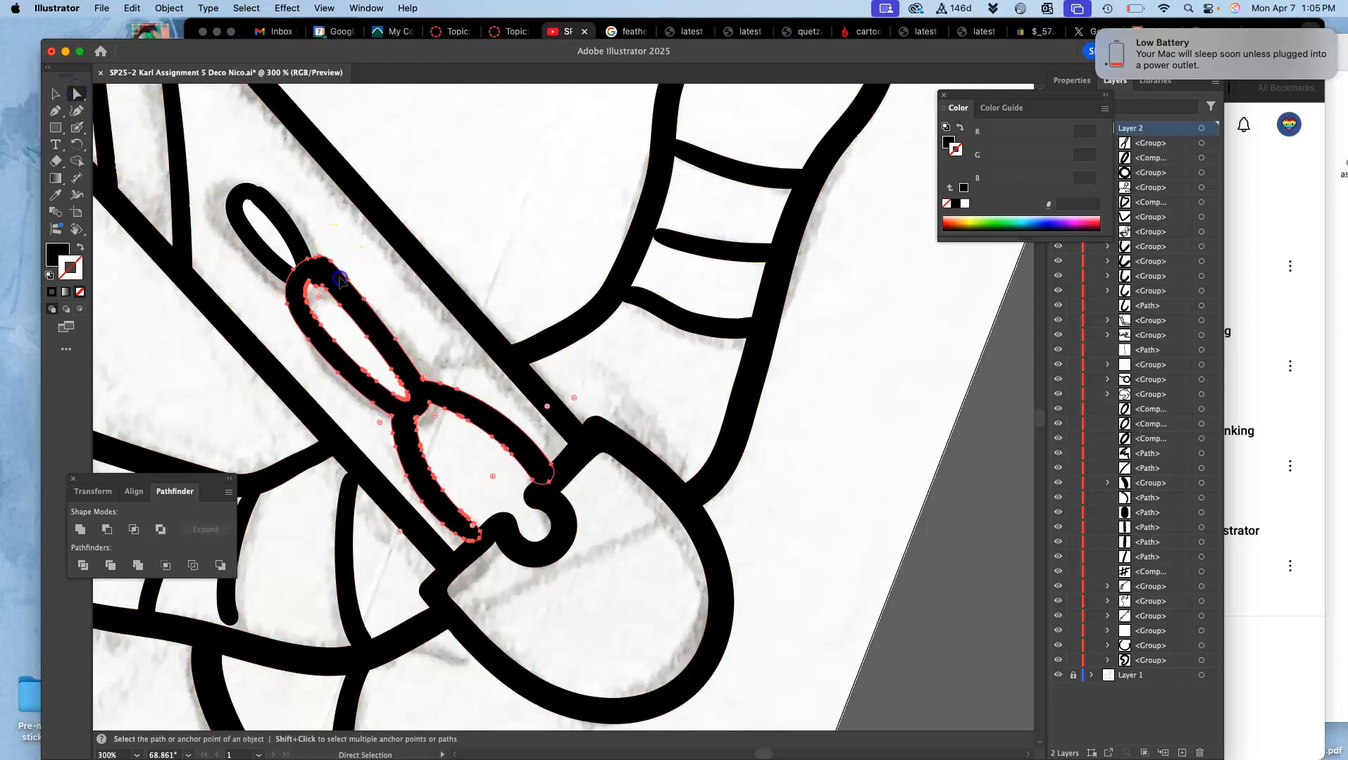
mouse_move(77, 128)
mouse_down()
mouse_move(118, 139)
mouse_move(126, 161)
mouse_up()
mouse_move(330, 290)
mouse_down()
mouse_move(310, 282)
mouse_move(325, 307)
mouse_move(316, 266)
mouse_up()
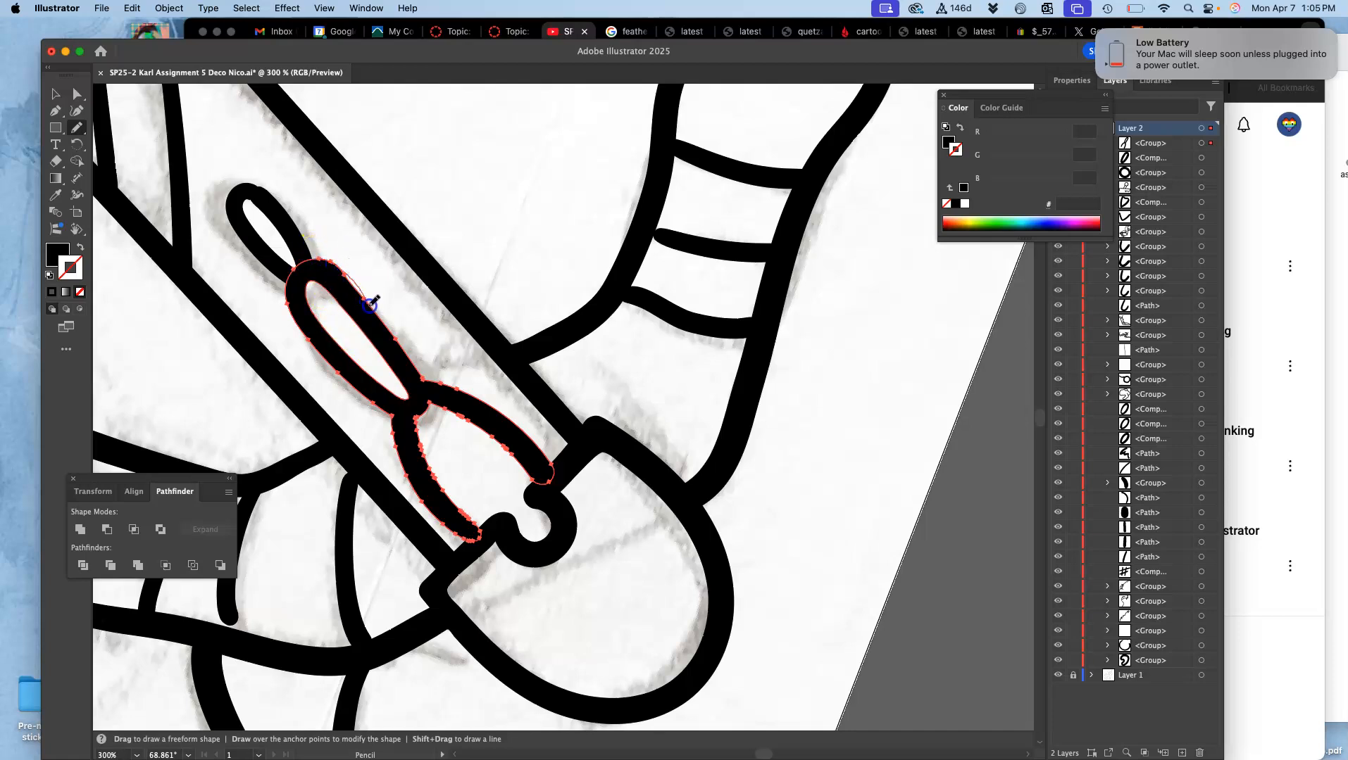
mouse_move(378, 321)
mouse_down()
mouse_move(402, 374)
mouse_move(348, 269)
mouse_up()
drag(380, 315, 404, 387)
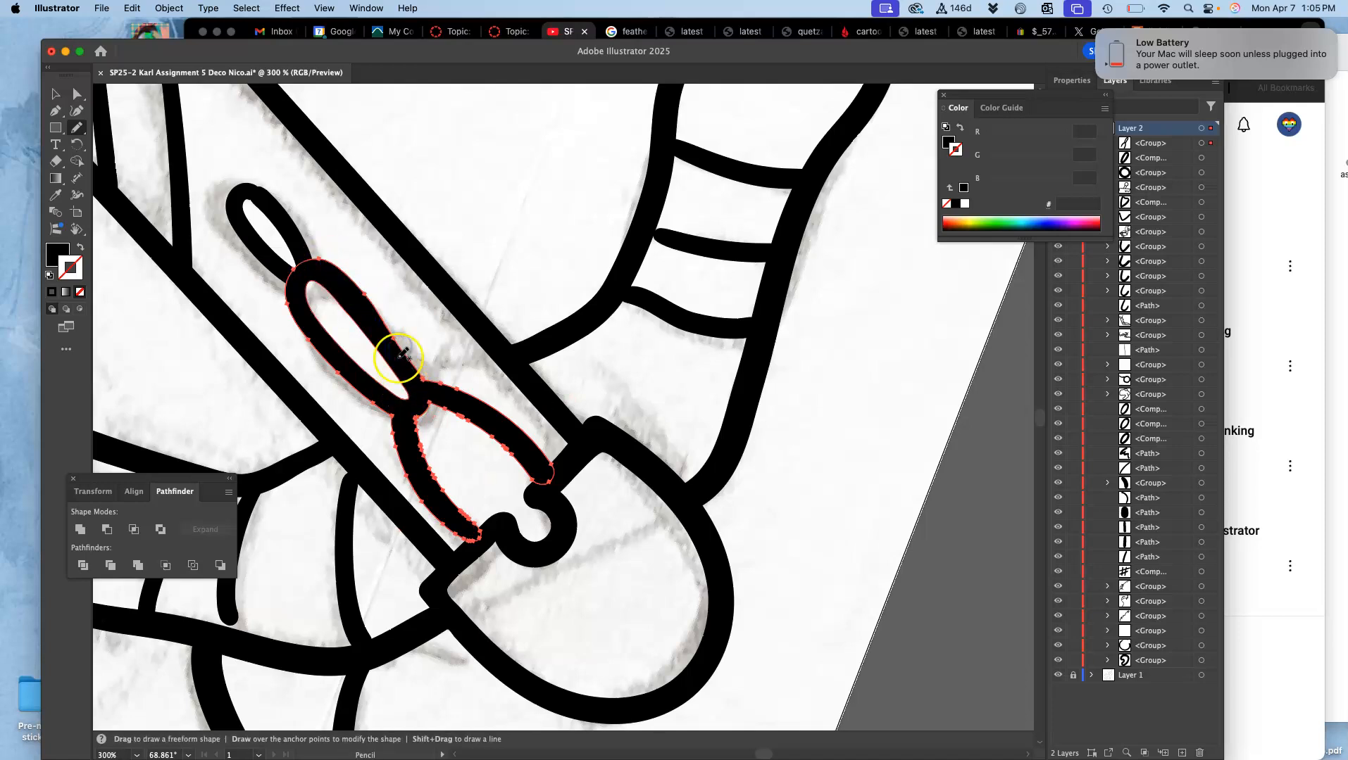
mouse_move(420, 391)
mouse_down()
mouse_move(406, 384)
mouse_move(417, 373)
mouse_up()
Step: Select the upper oval on the blade and smooth its outline with the Pencil tool, undoing a poor stroke
super+click(276, 203)
mouse_move(274, 202)
mouse_down()
mouse_move(251, 195)
mouse_move(260, 210)
mouse_up()
key(super+z)
super+click(245, 188)
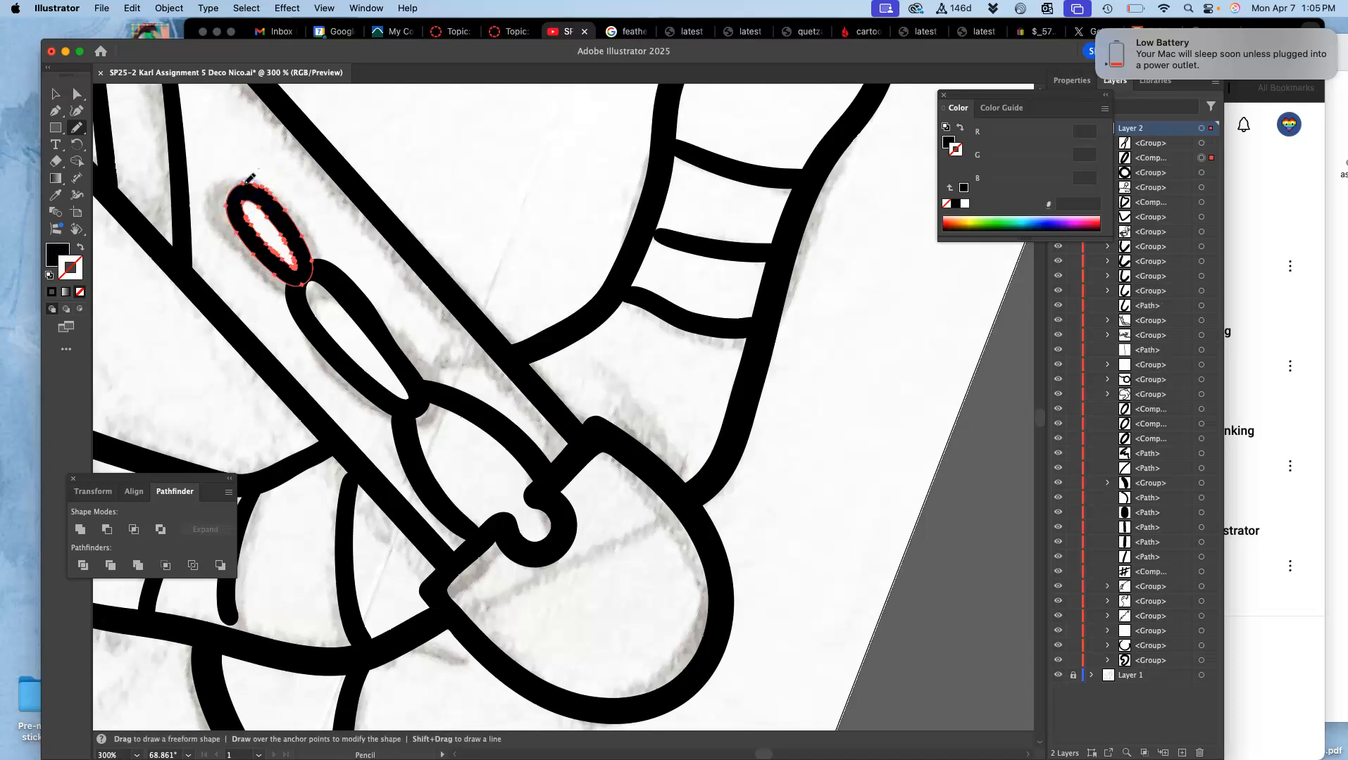
drag(276, 197, 282, 206)
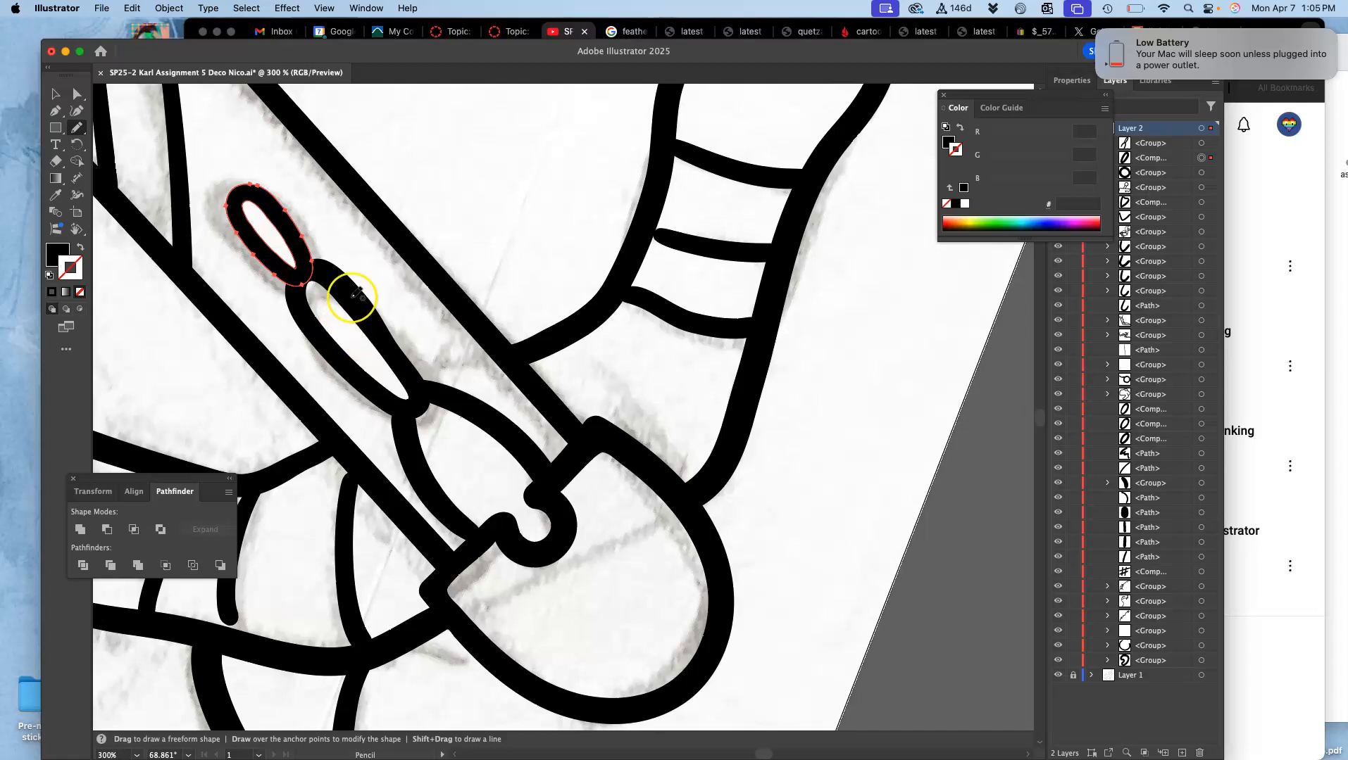
Step: Show the whole artboard and reset the canvas view rotation to 0°
key(super+minus)
key(super+minus)
key(super+minus)
key(super+minus)
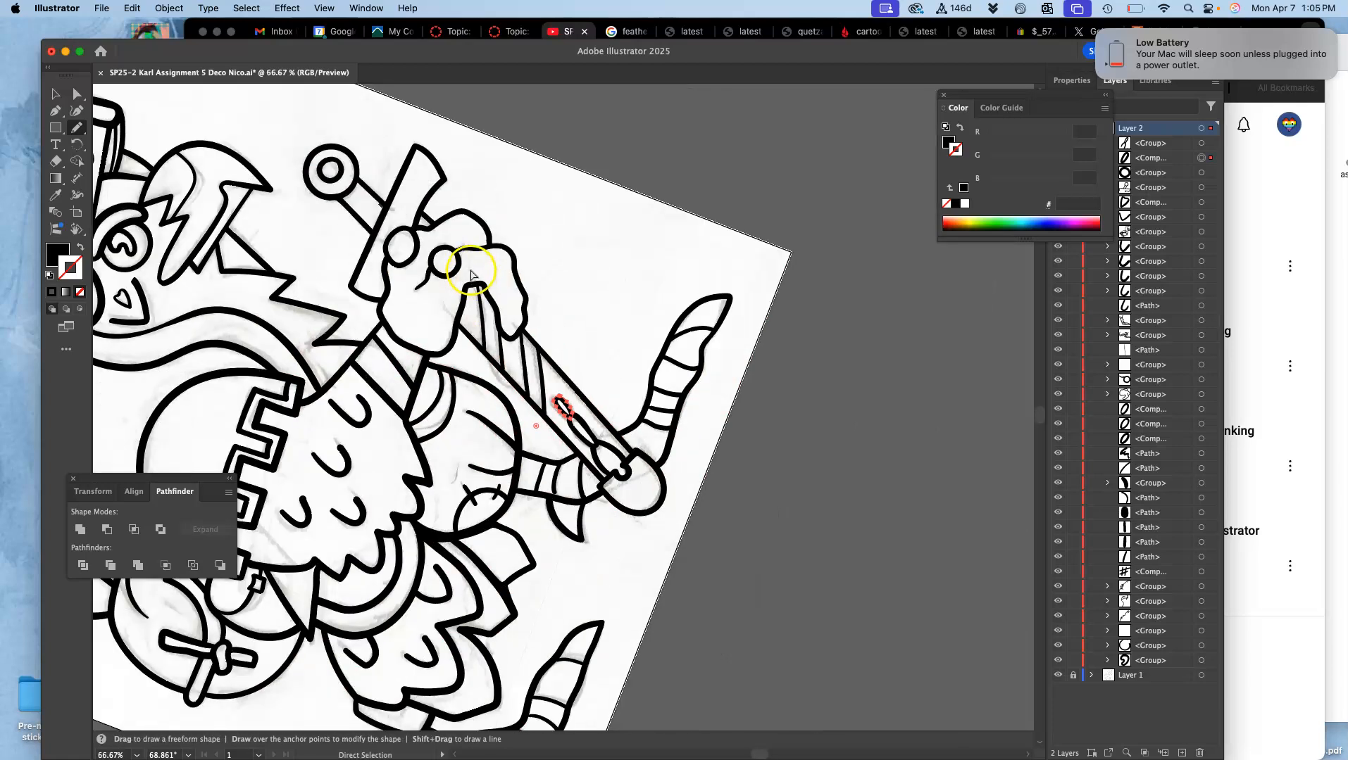
key(super+minus)
key(super+minus)
drag(484, 303, 573, 274)
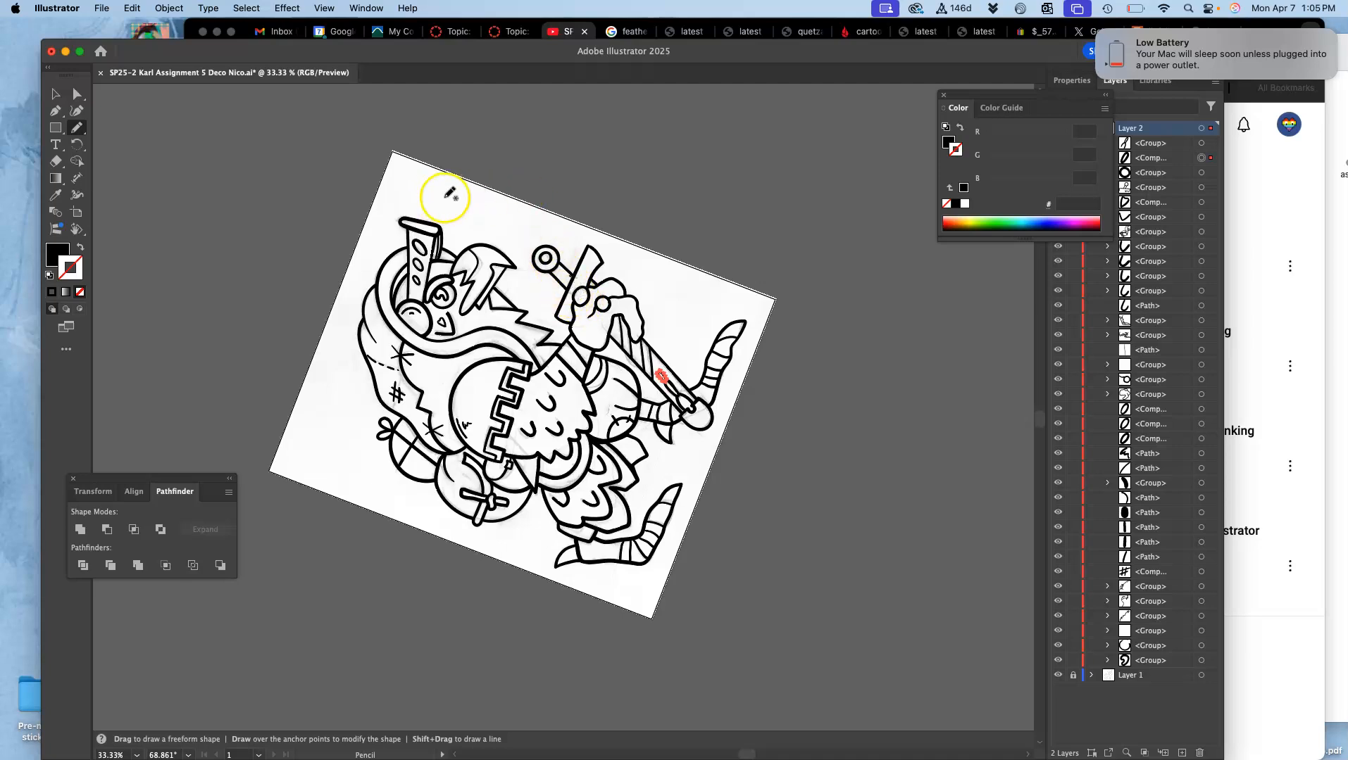
double_click(77, 230)
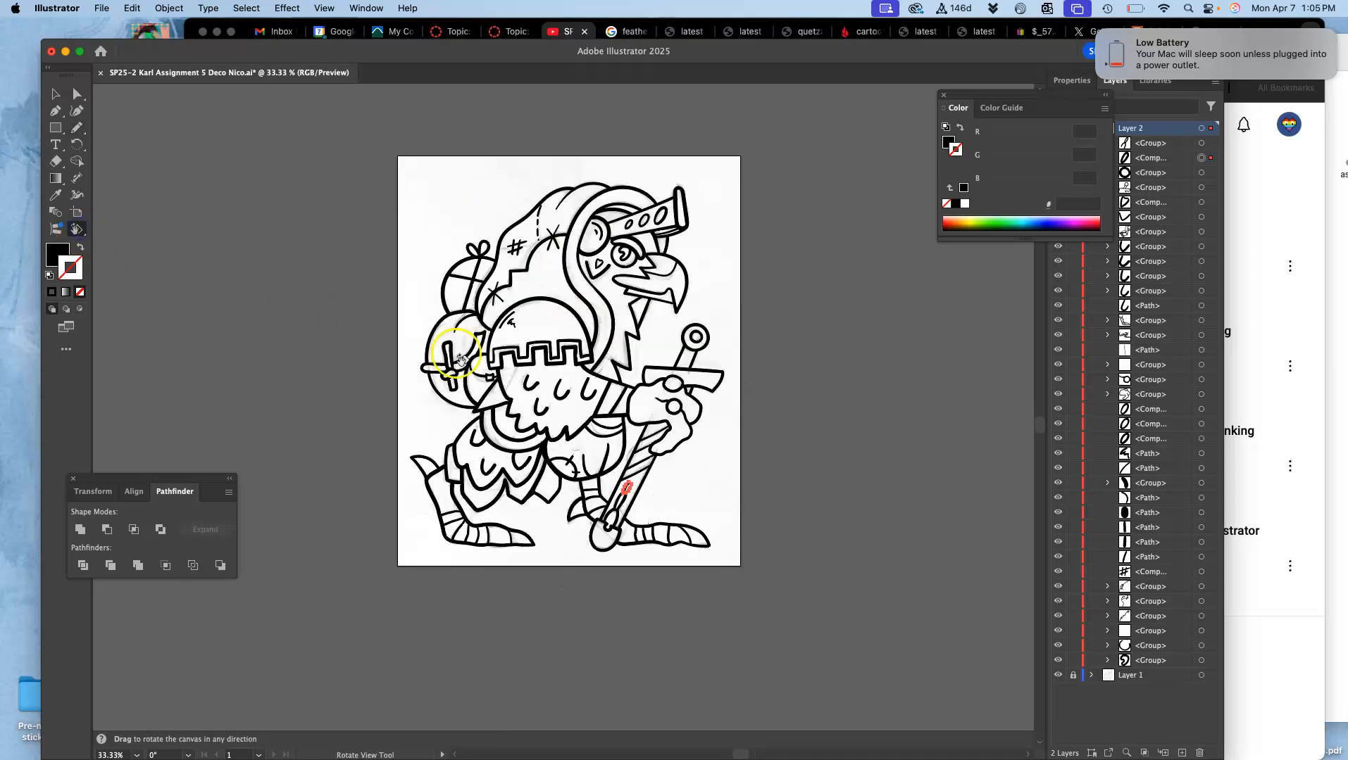
Step: Close the floating color controls and hide the sketch on Layer 1 so only the inked line art shows
click(78, 94)
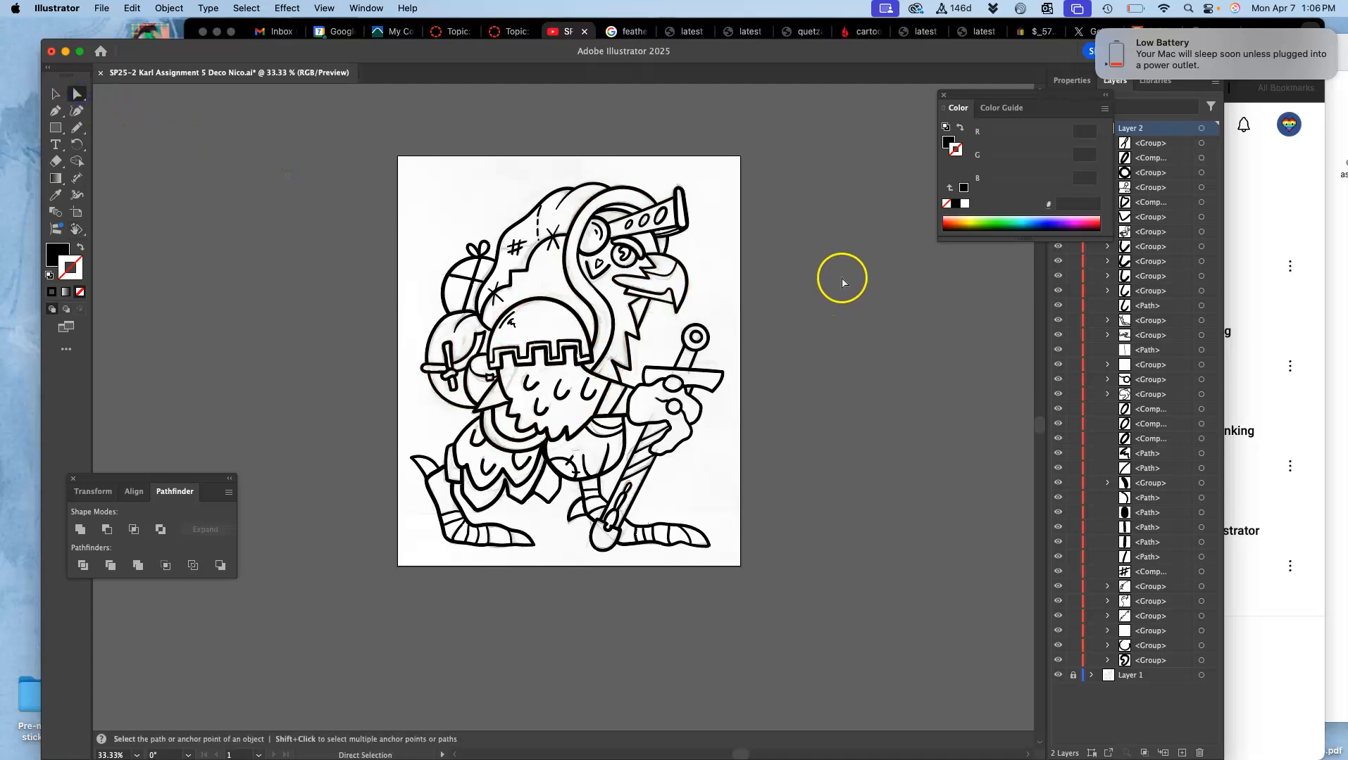
key(super+equal)
drag(801, 304, 762, 385)
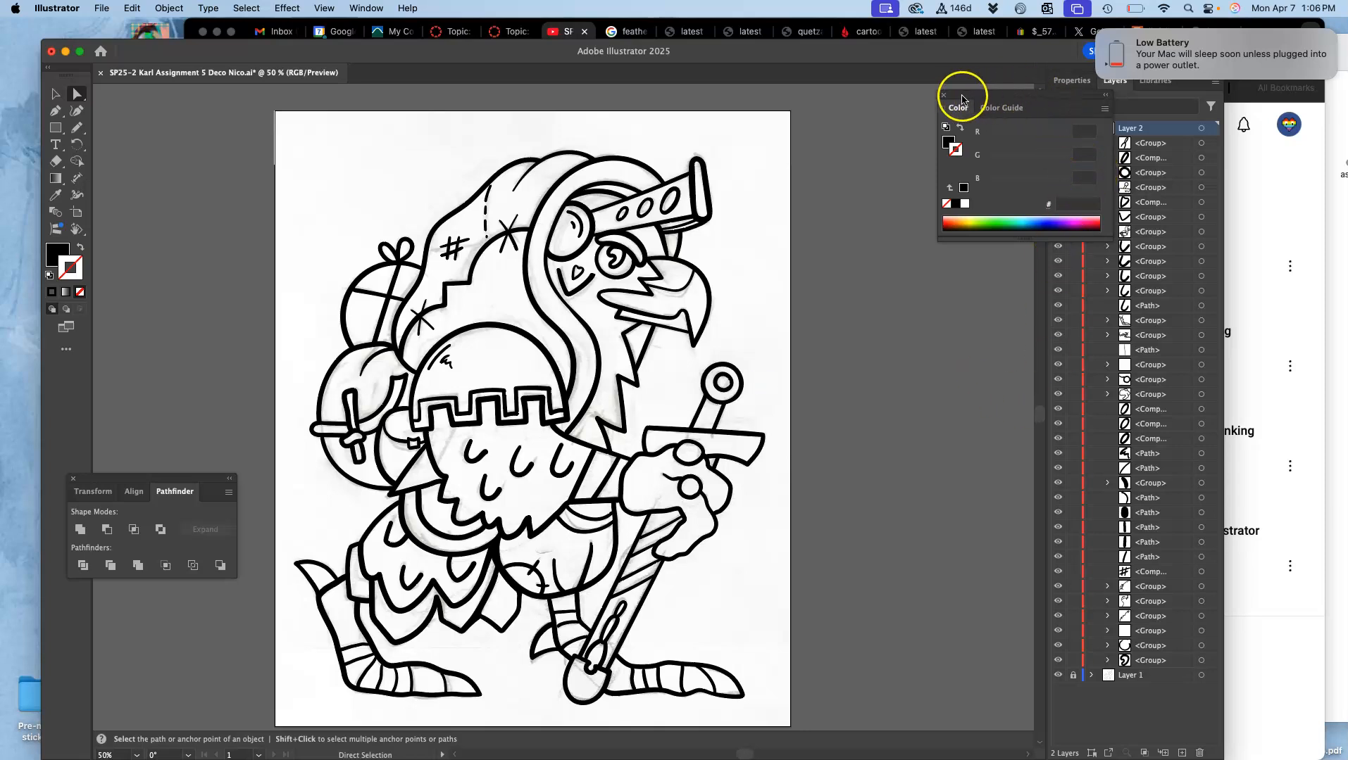
click(943, 95)
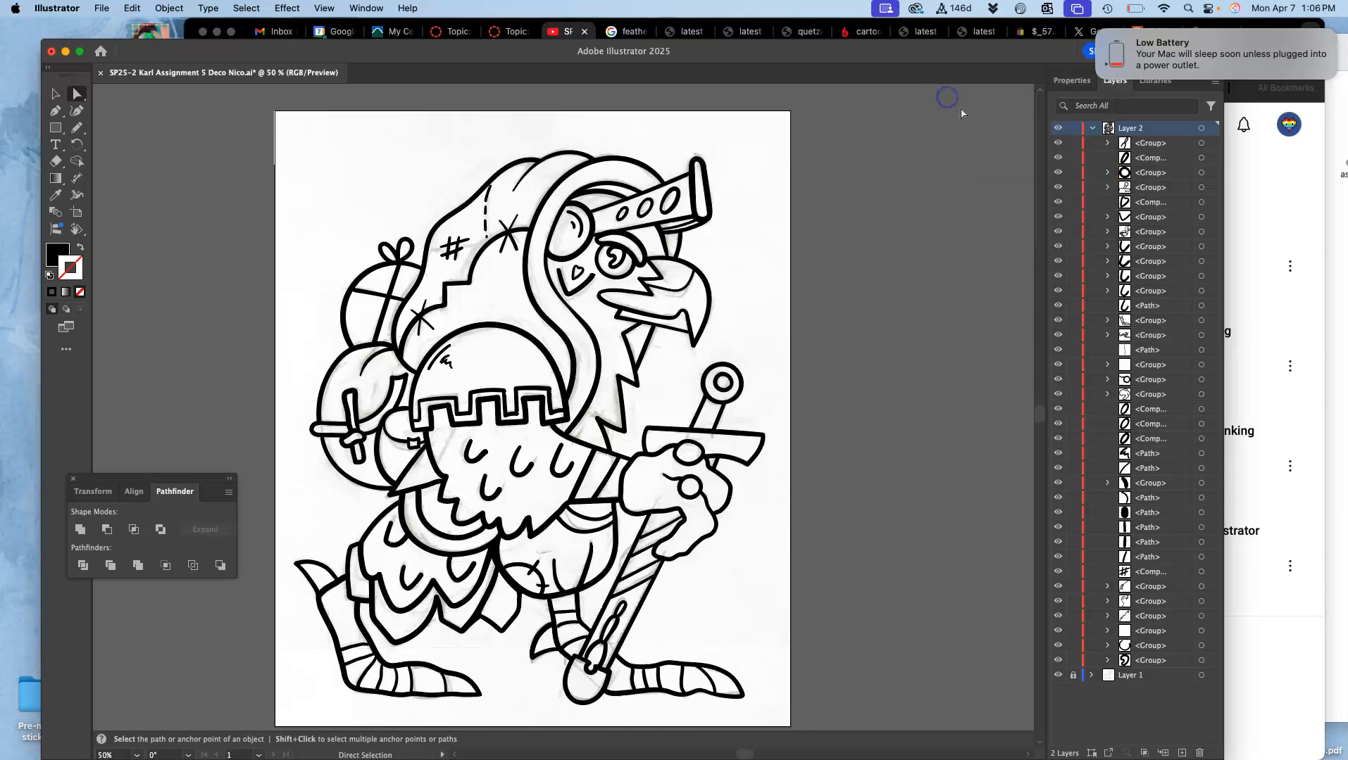
click(1057, 675)
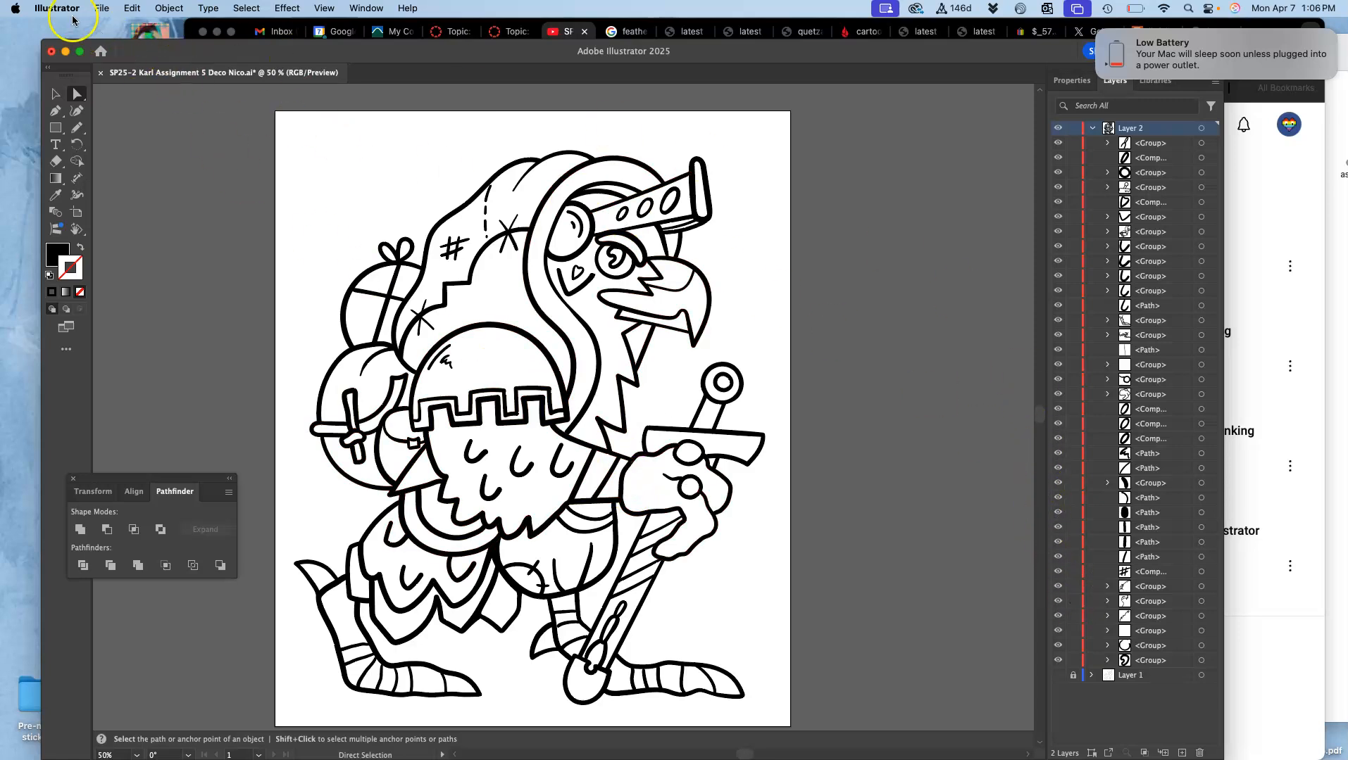
Step: Select all of the inked line art and move it off the artboard onto the empty canvas
click(54, 97)
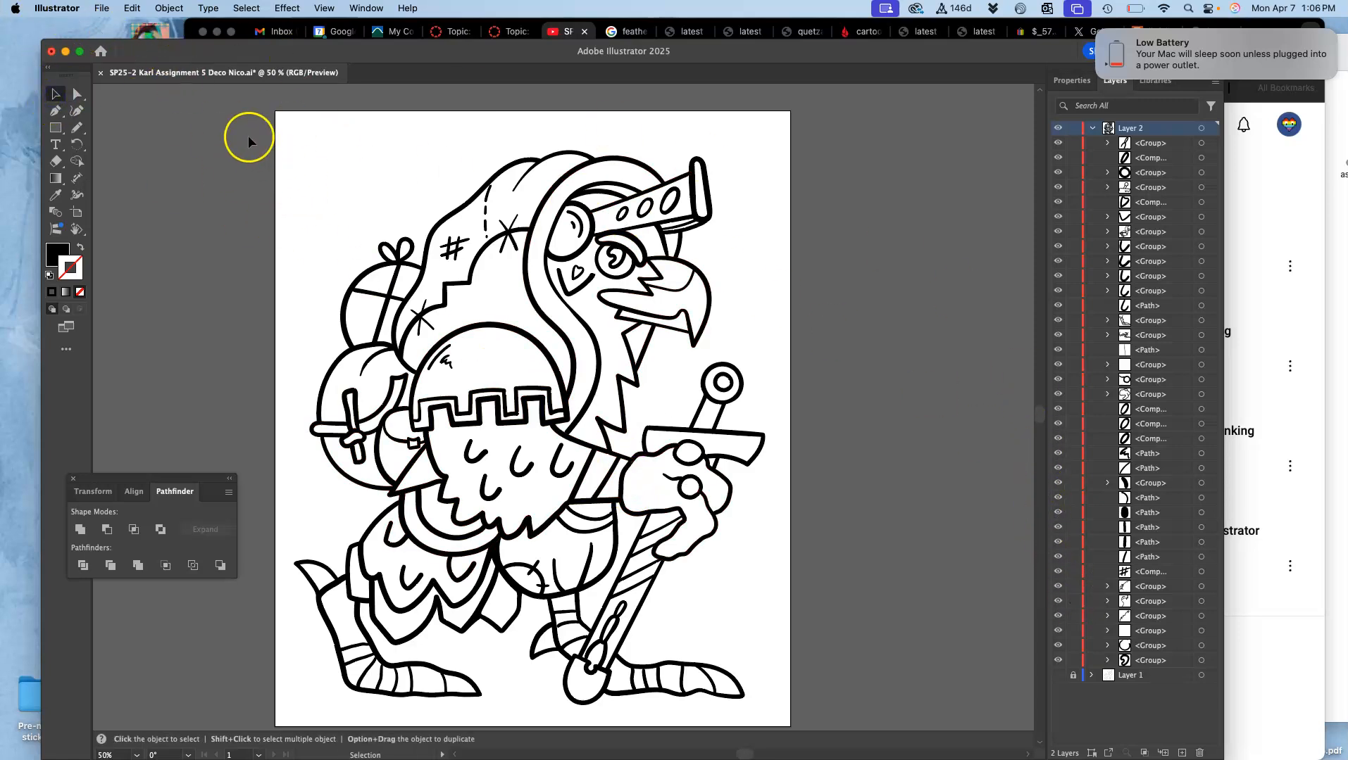
drag(321, 189, 815, 725)
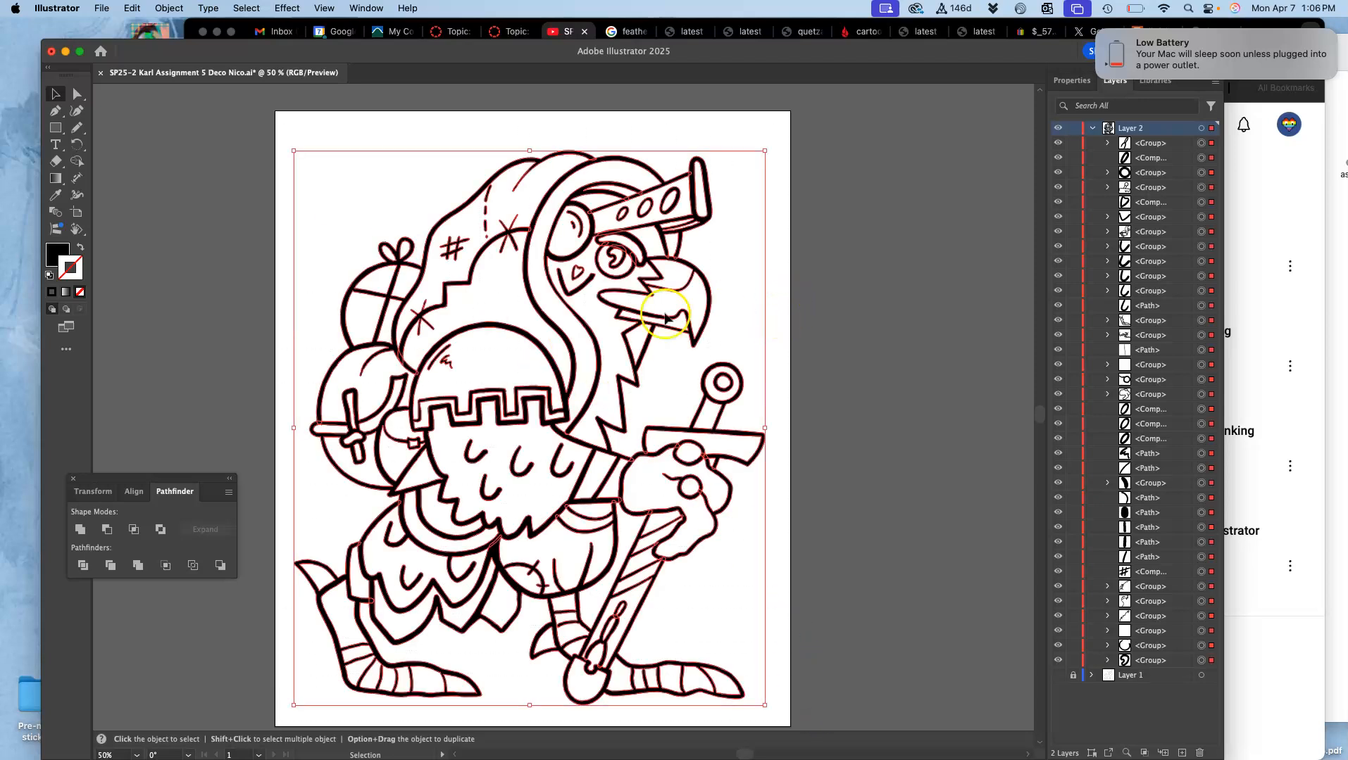
key(super+minus)
key(super+minus)
key(super+minus)
drag(590, 368, 791, 278)
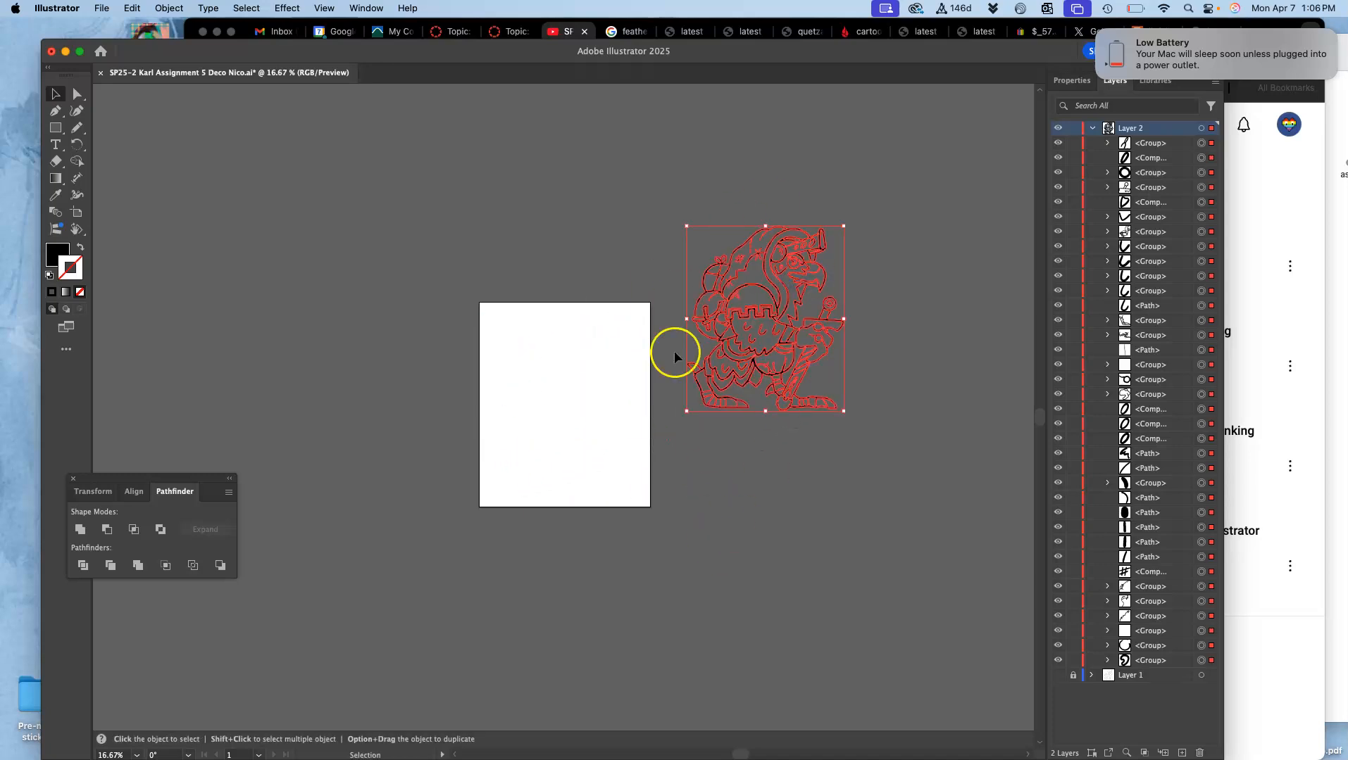
Step: Unite all of the selected line art into a single merged group with Pathfinder
key(super+equal)
key(super+equal)
key(super+equal)
key(super+equal)
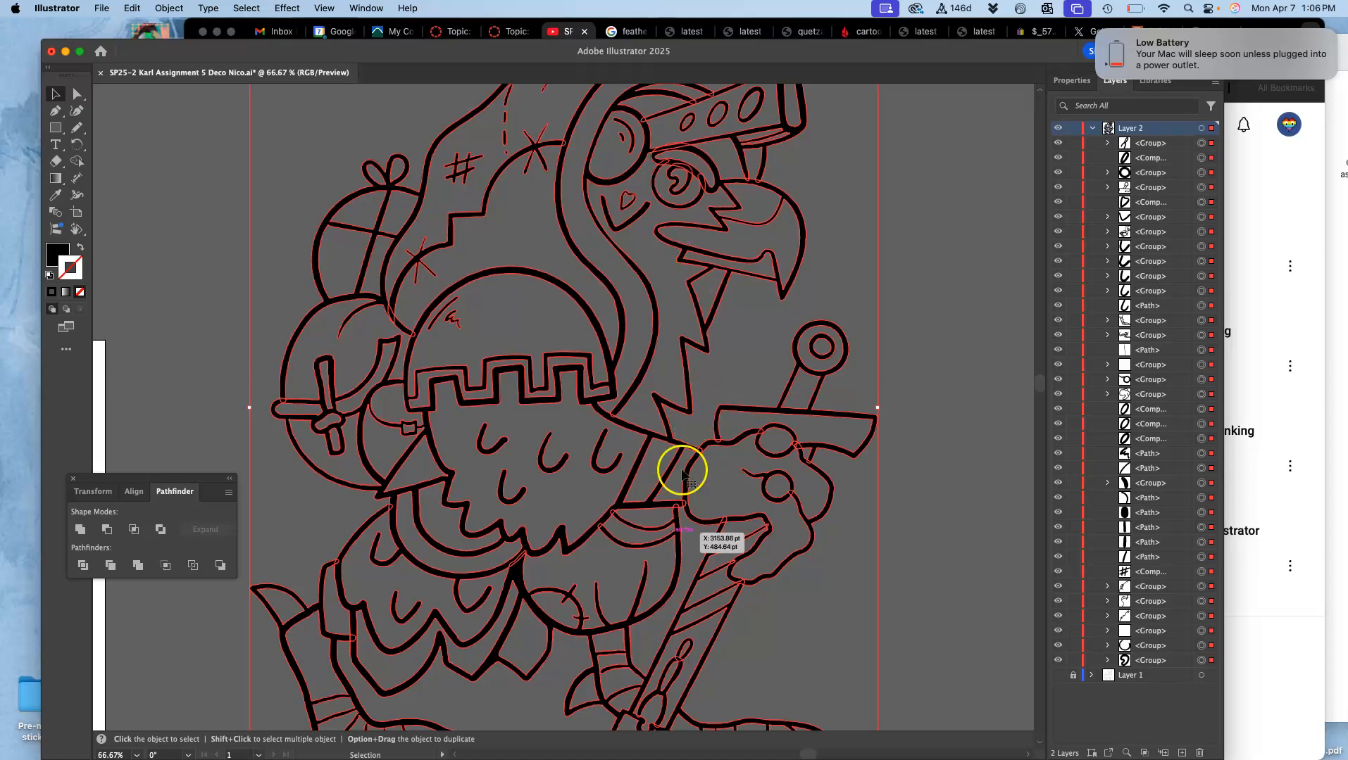
key(super+equal)
key(super+equal)
key(super+equal)
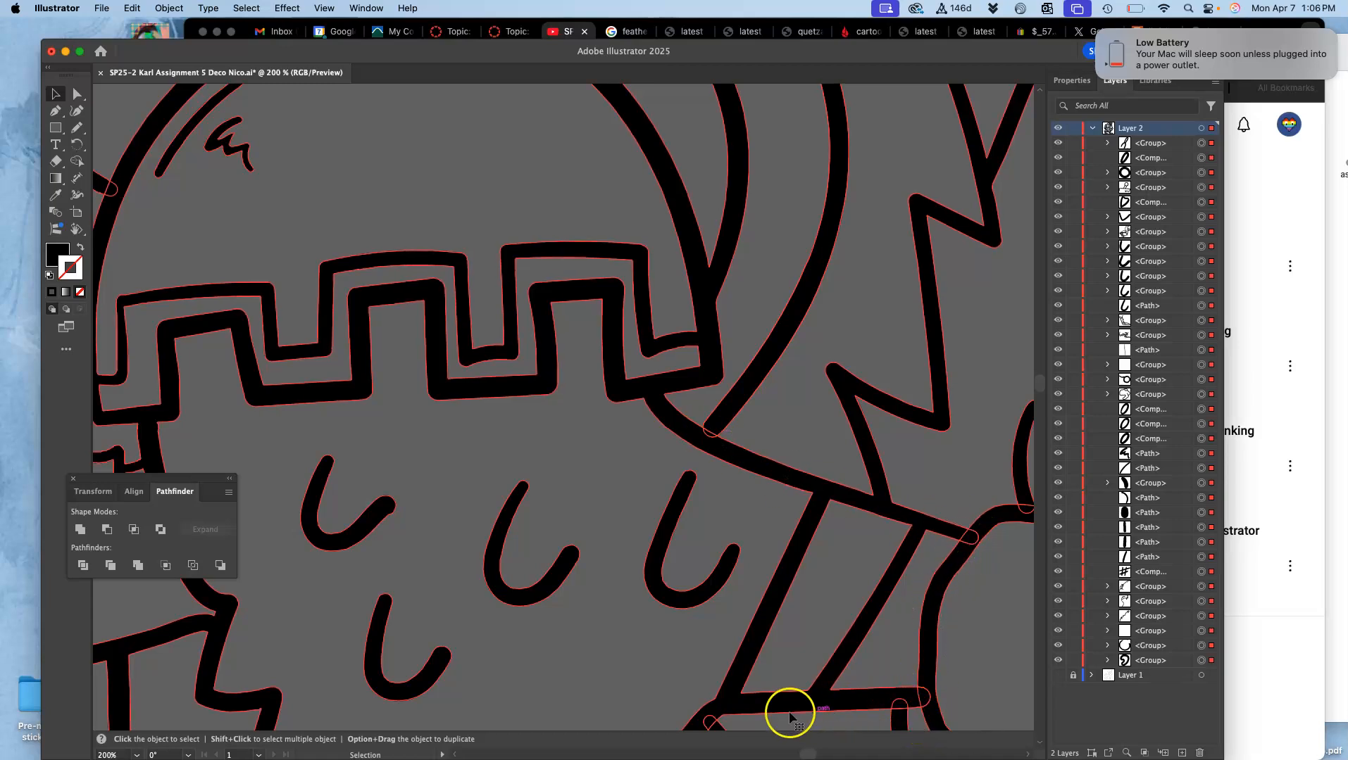
click(81, 530)
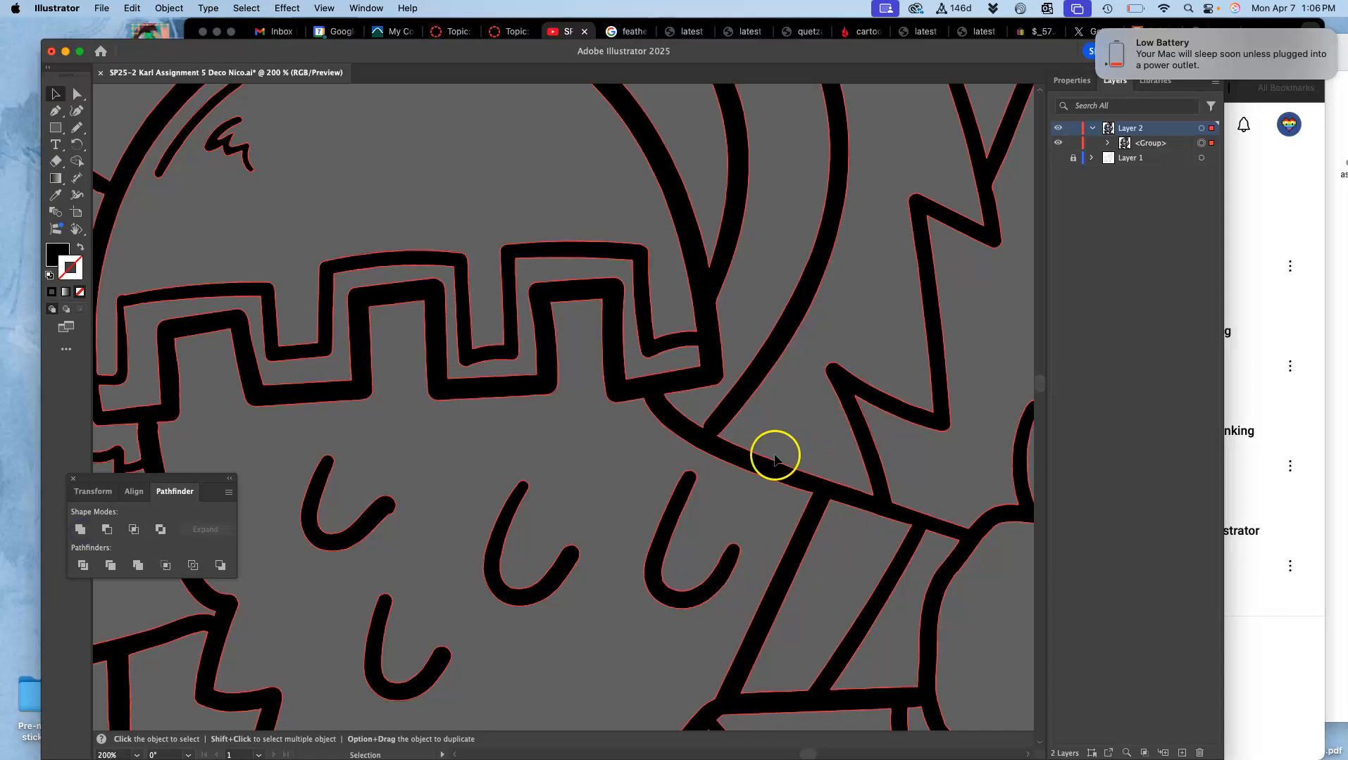
Step: Move the united line art back onto the artboard, deselect it and save the document
key(super+minus)
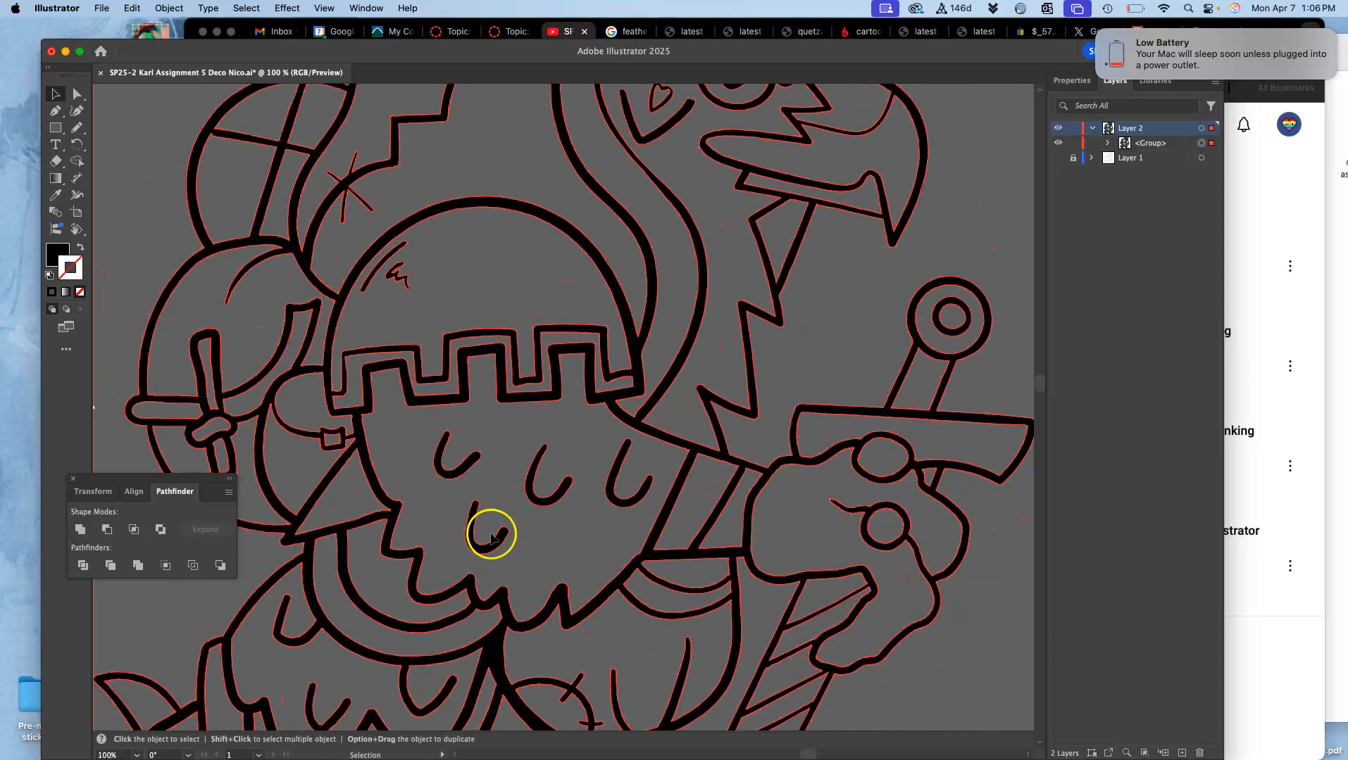
drag(543, 520, 691, 335)
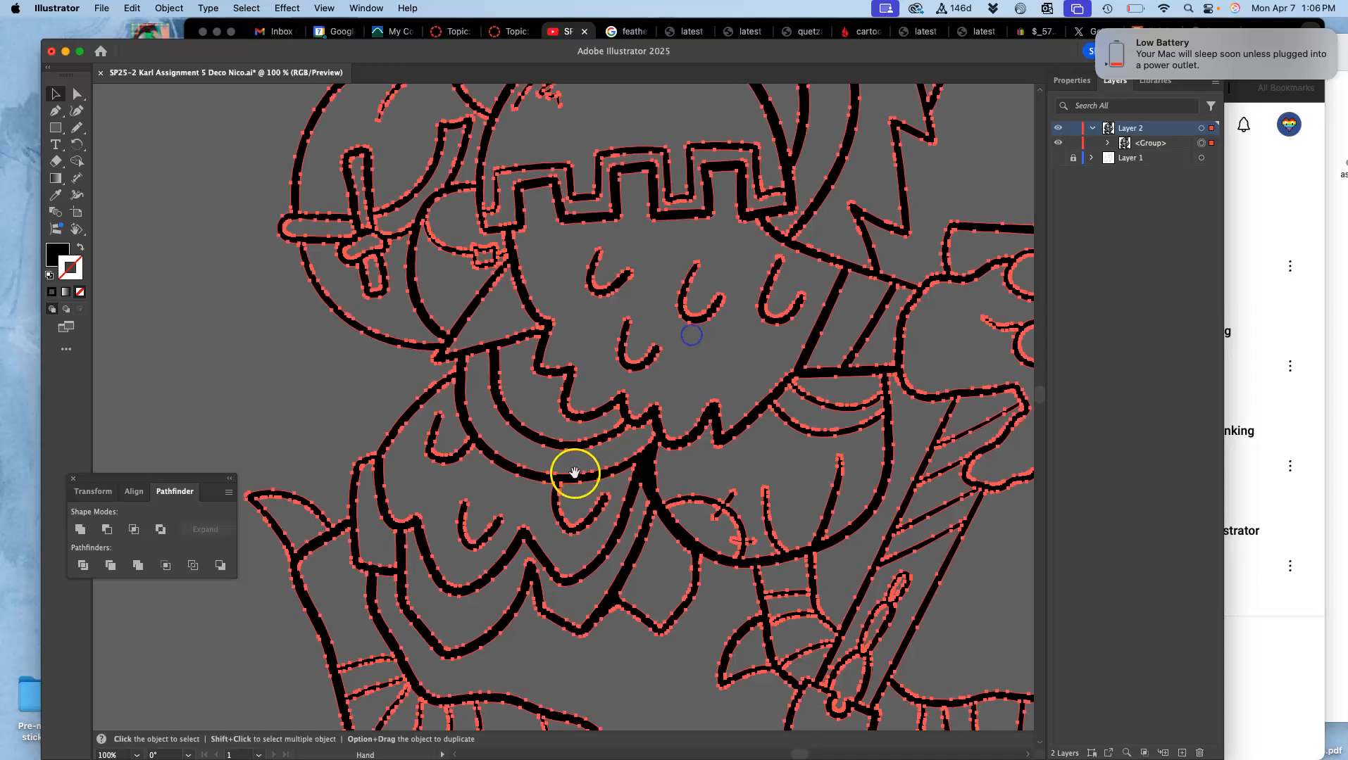
drag(575, 473, 528, 311)
key(super+minus)
key(super+minus)
key(super+minus)
key(super+minus)
key(super+minus)
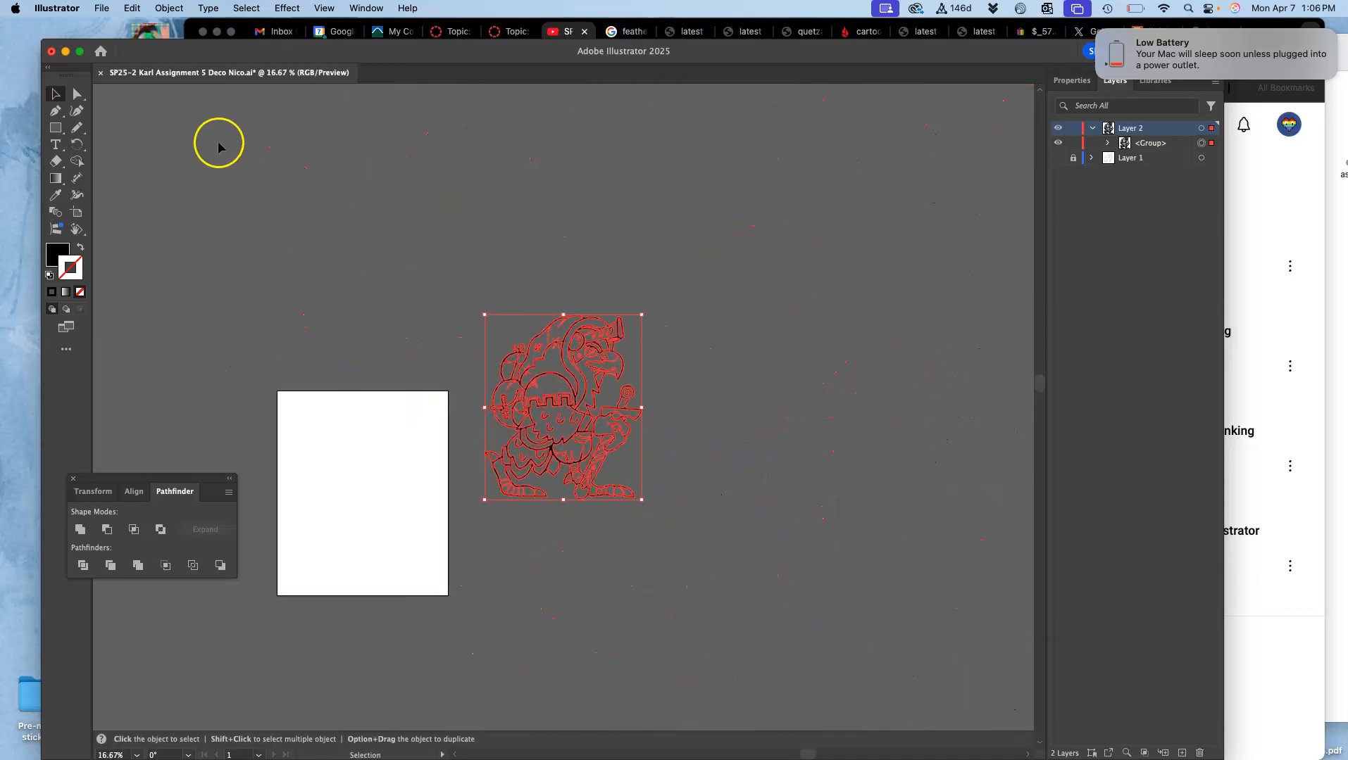
drag(532, 310, 369, 433)
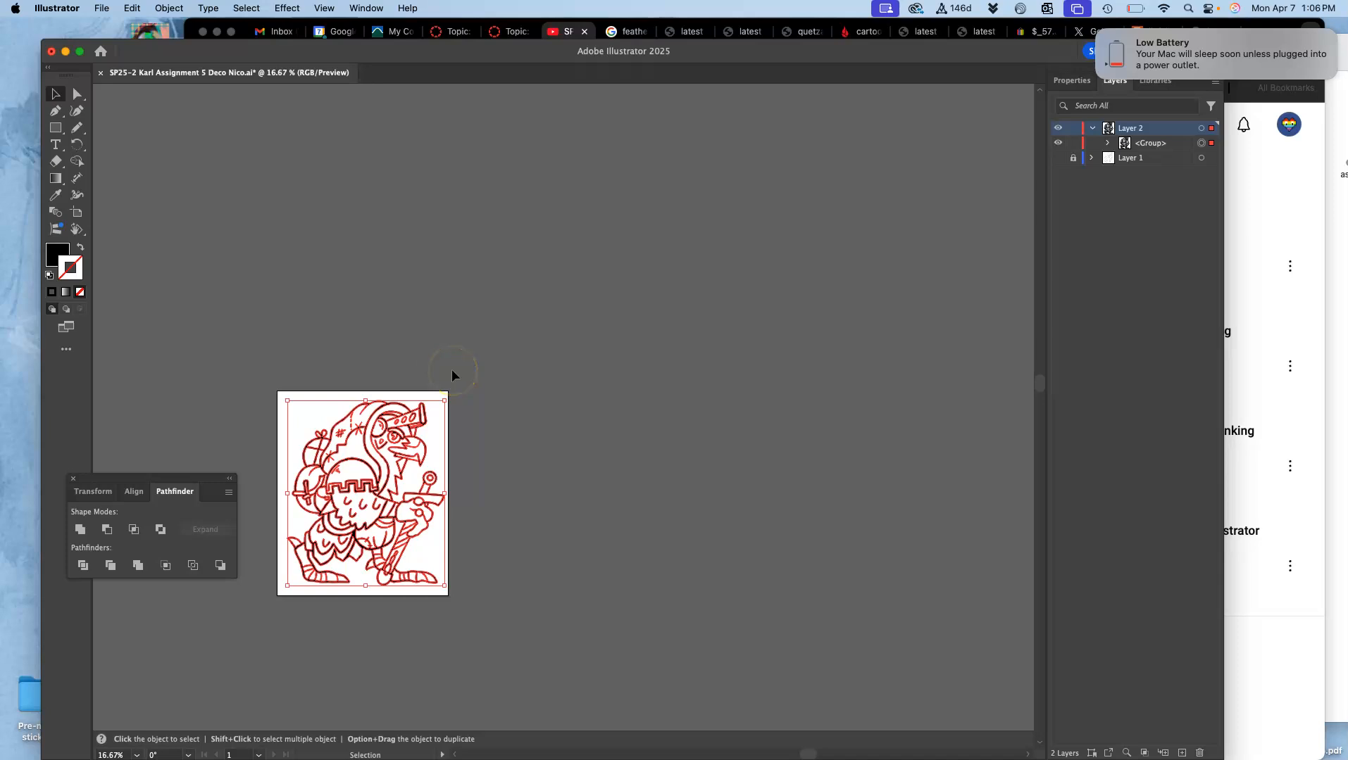
click(654, 226)
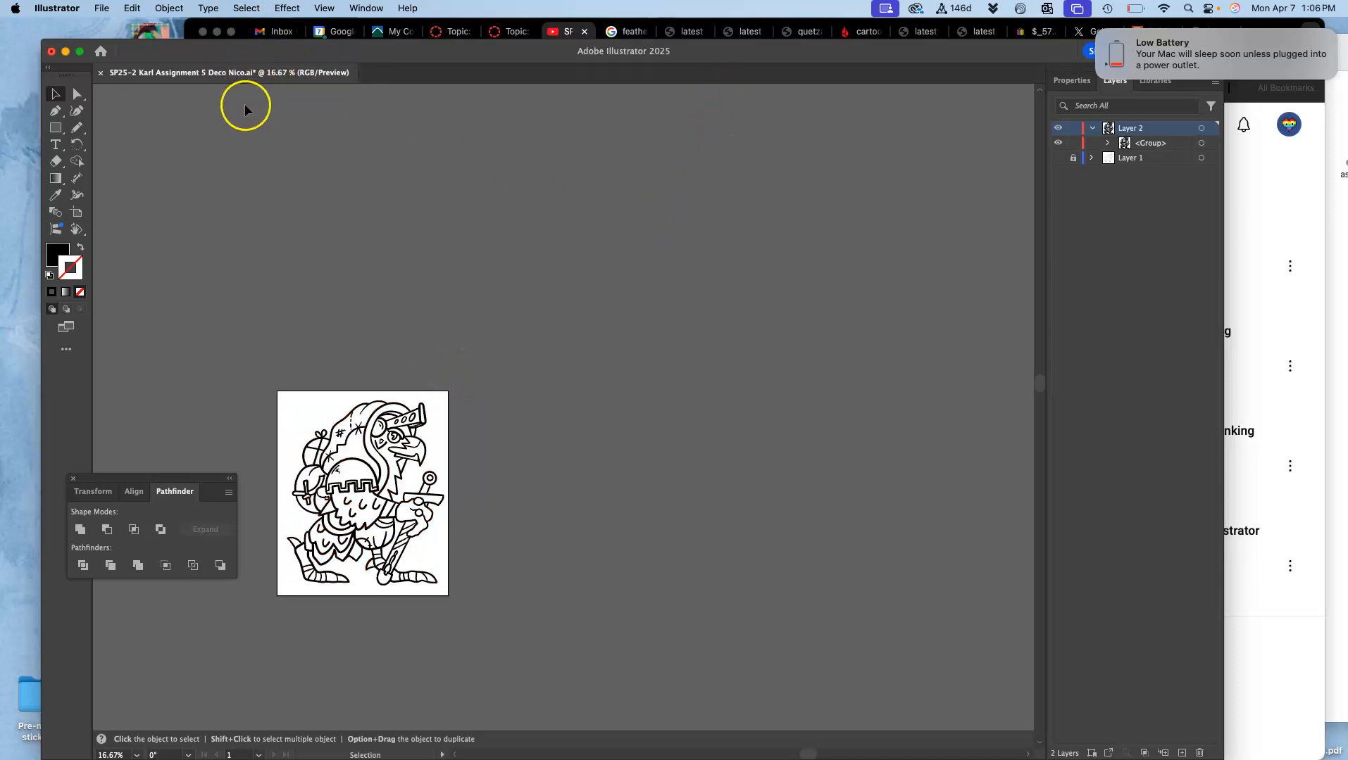
key(super+s)
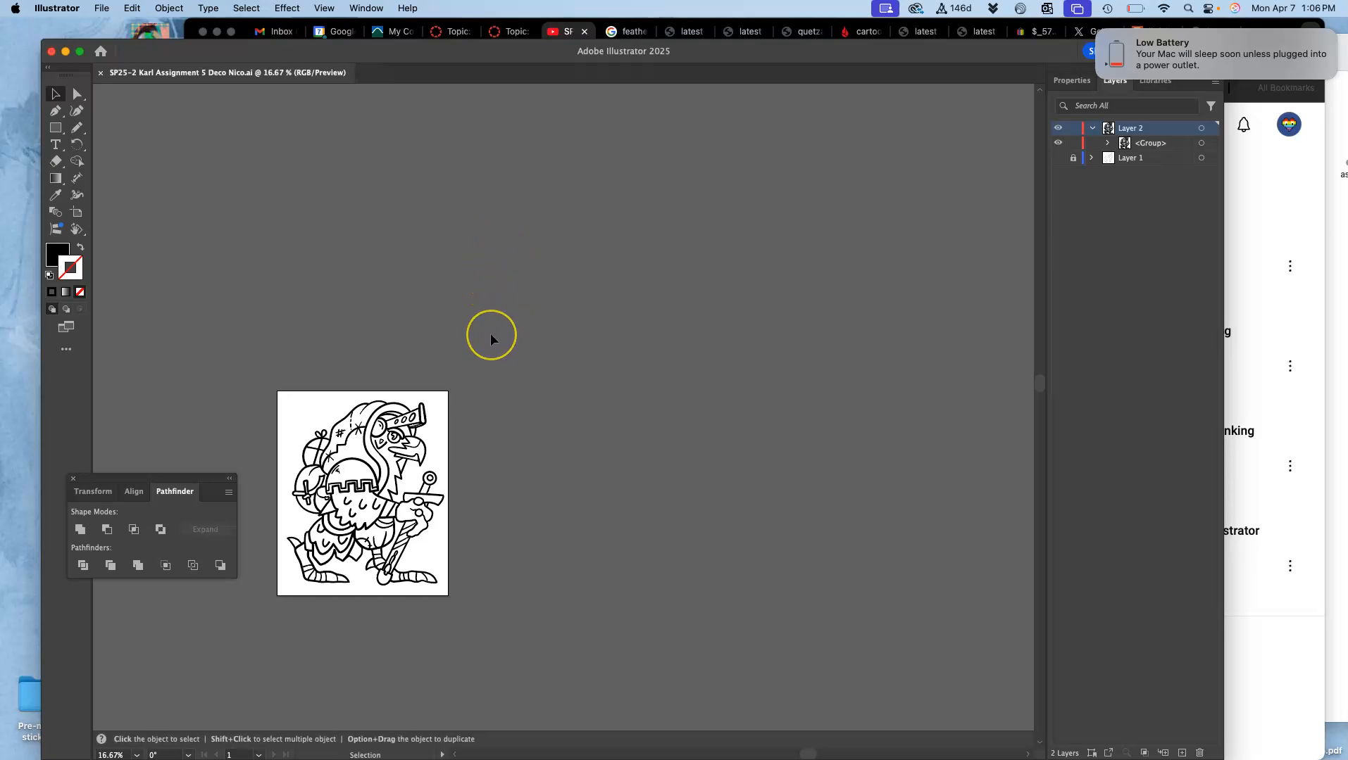
Step: Save the artwork on the computer as an Illustrator EPS file in the Assign. #5 folder, keeping the file name and the default EPS options
key(super+0)
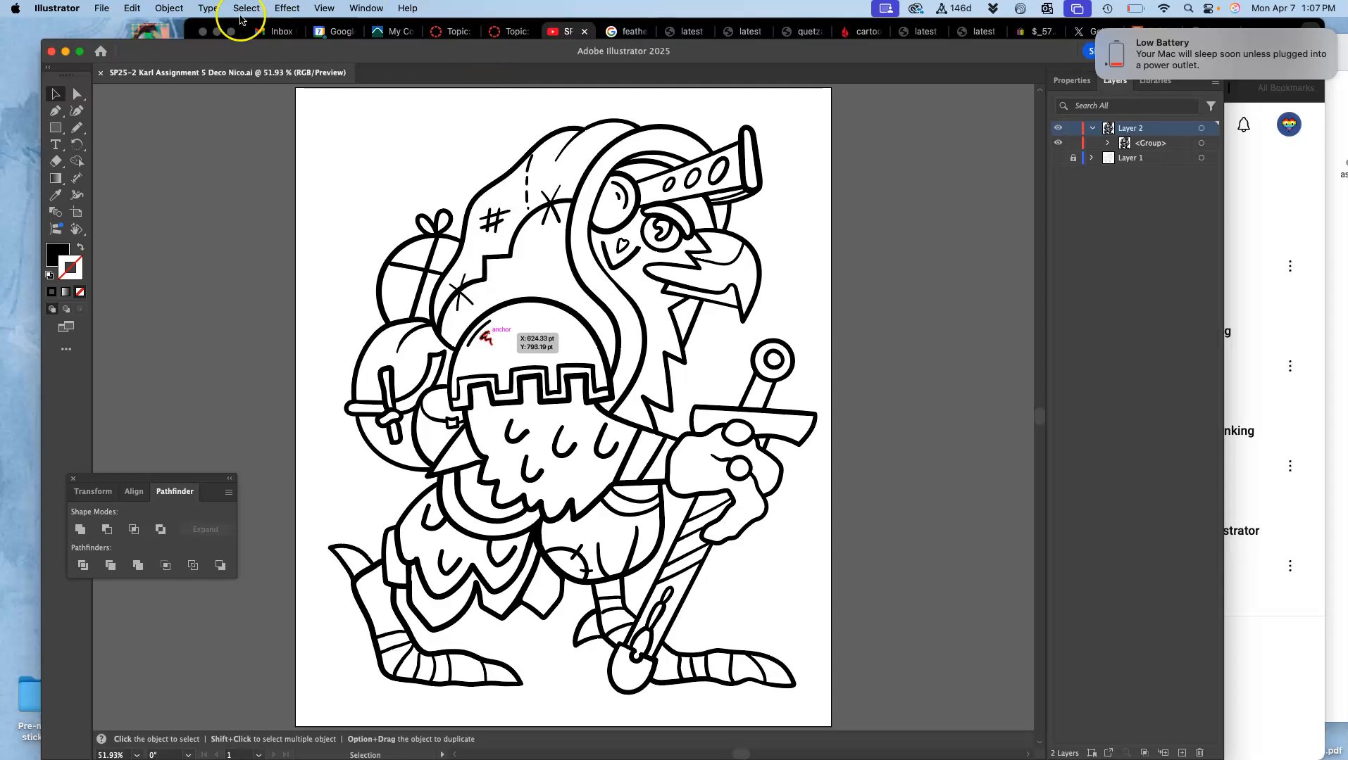
click(106, 9)
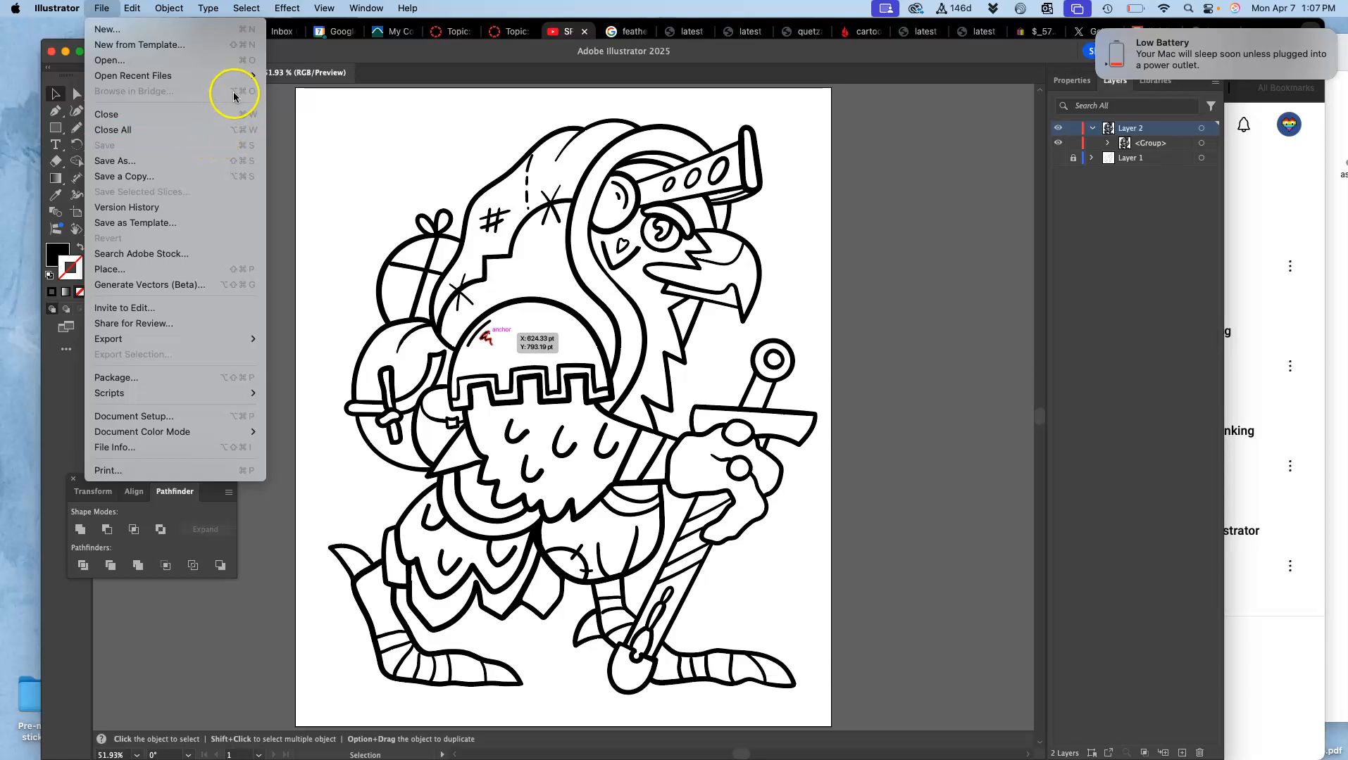
click(155, 168)
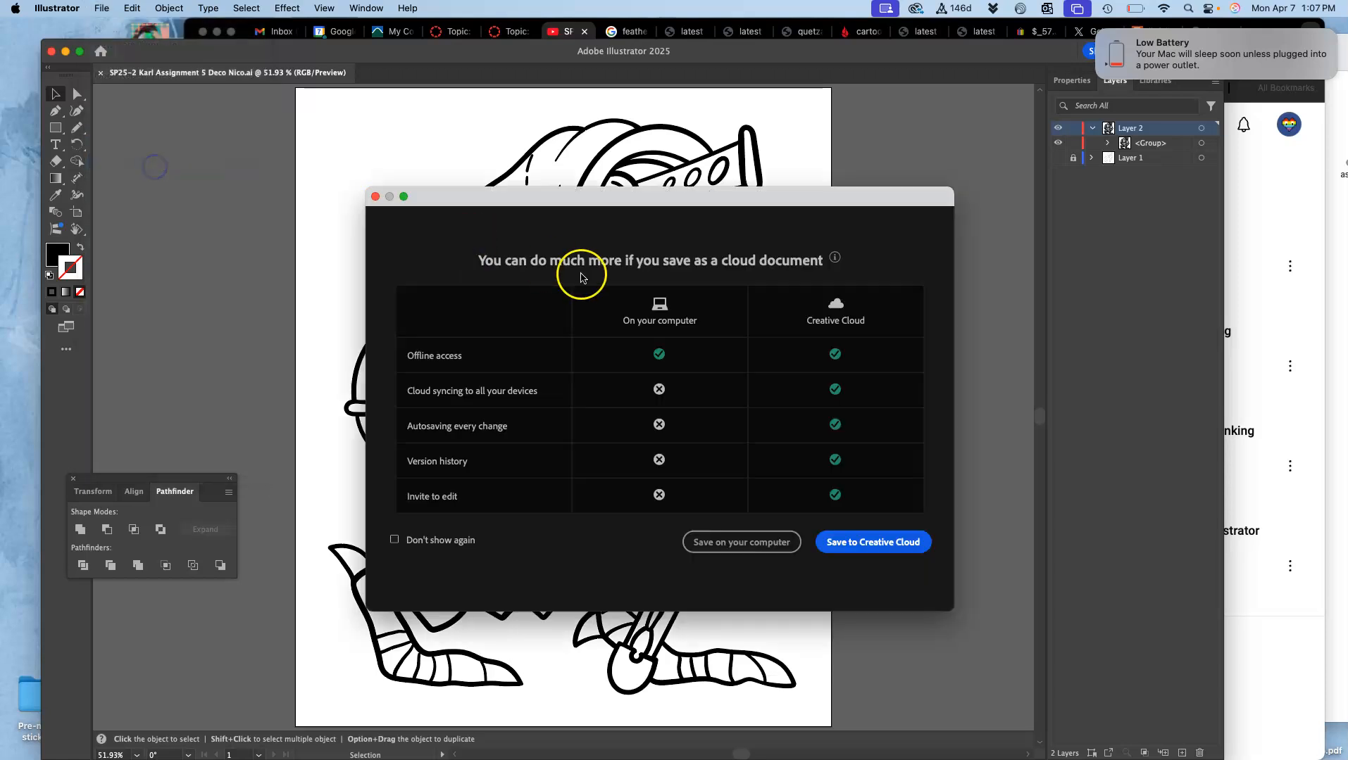
click(719, 542)
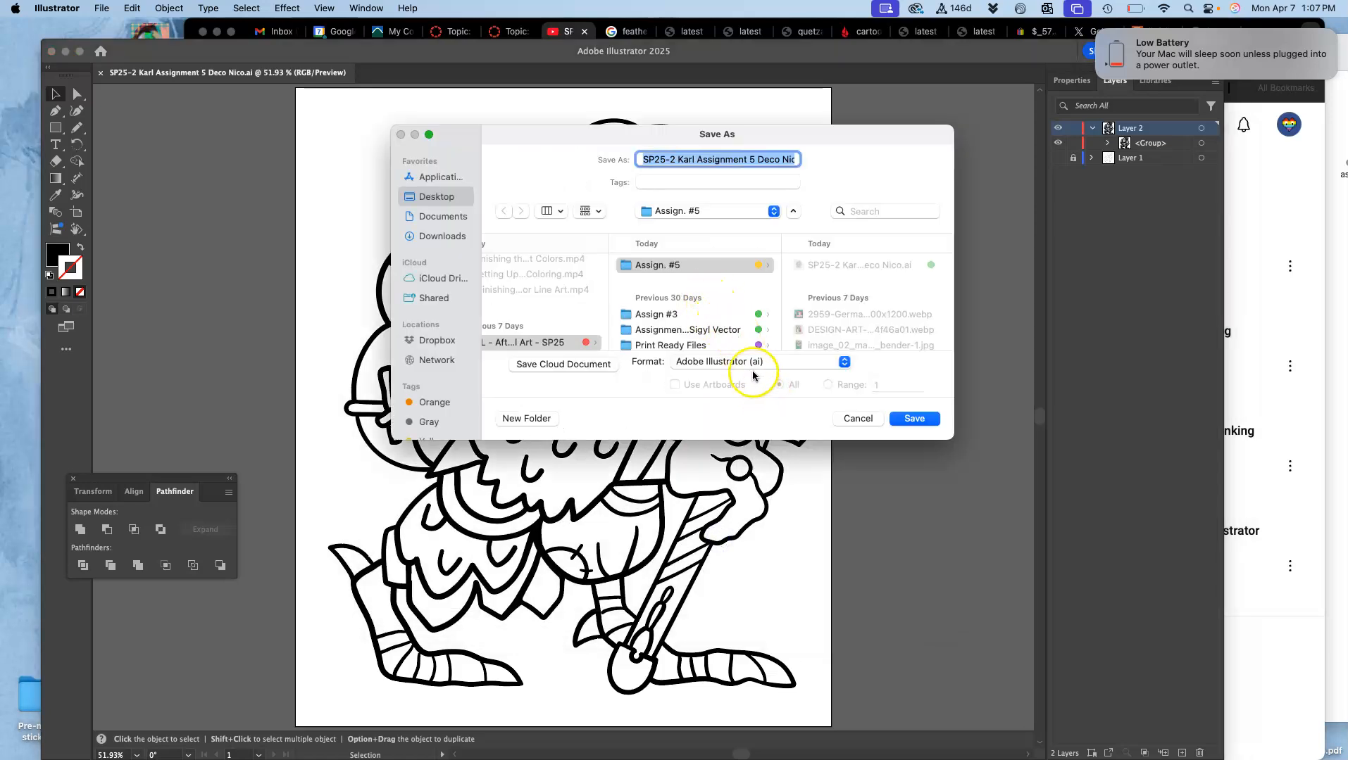
click(752, 363)
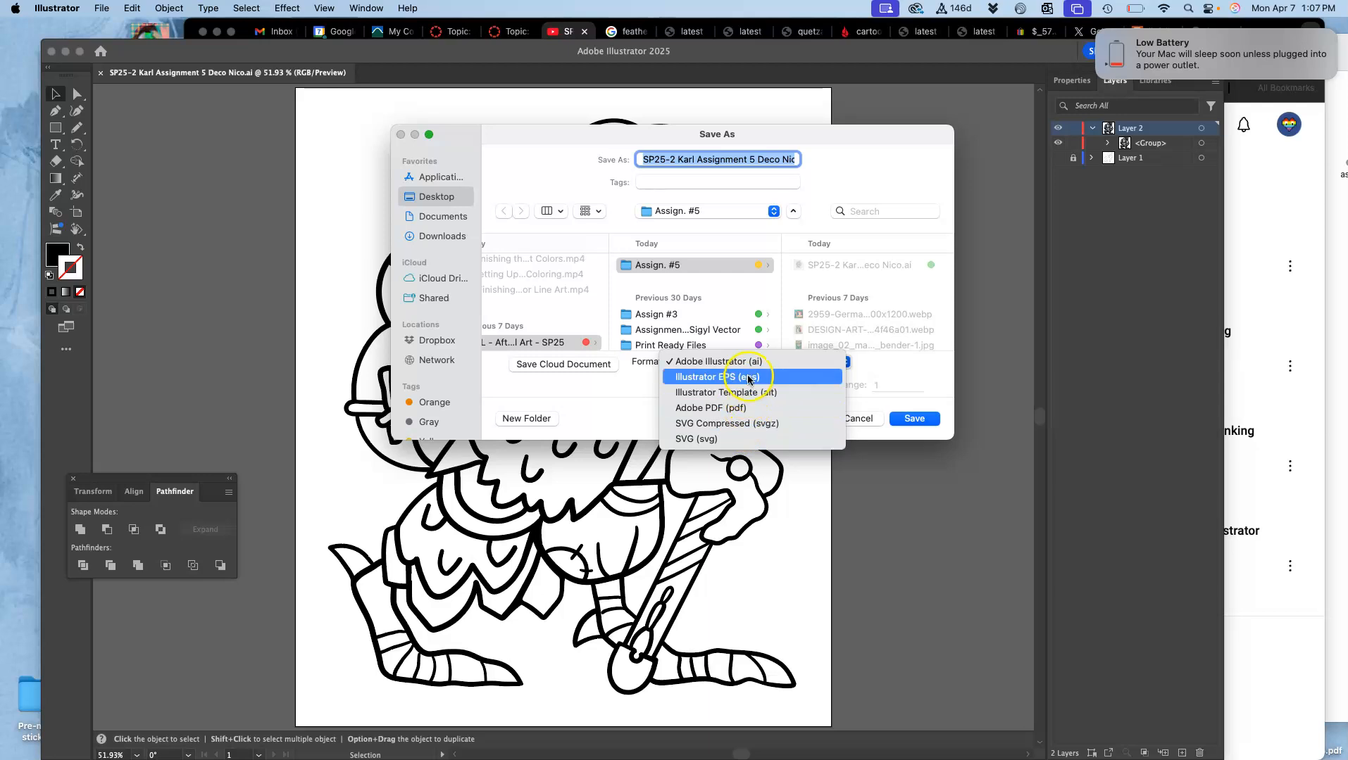
click(751, 377)
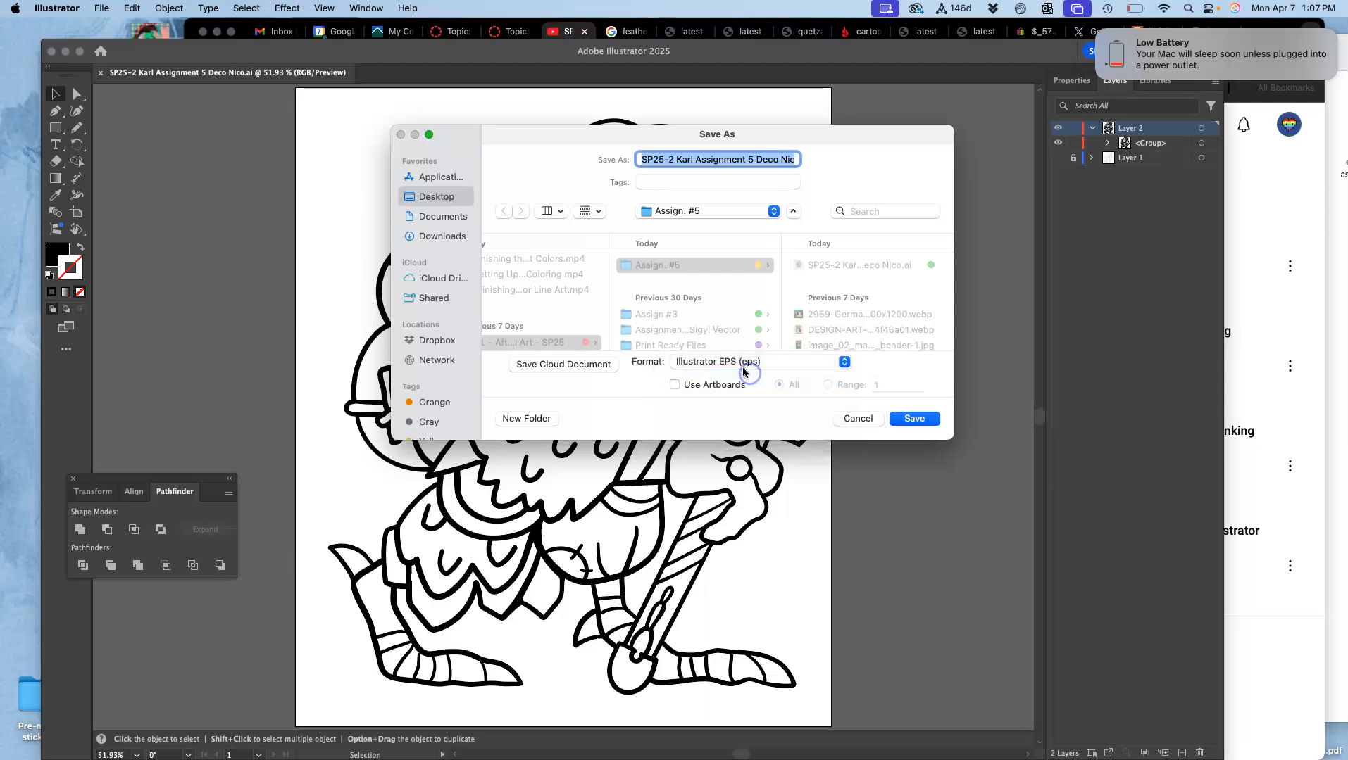
click(917, 420)
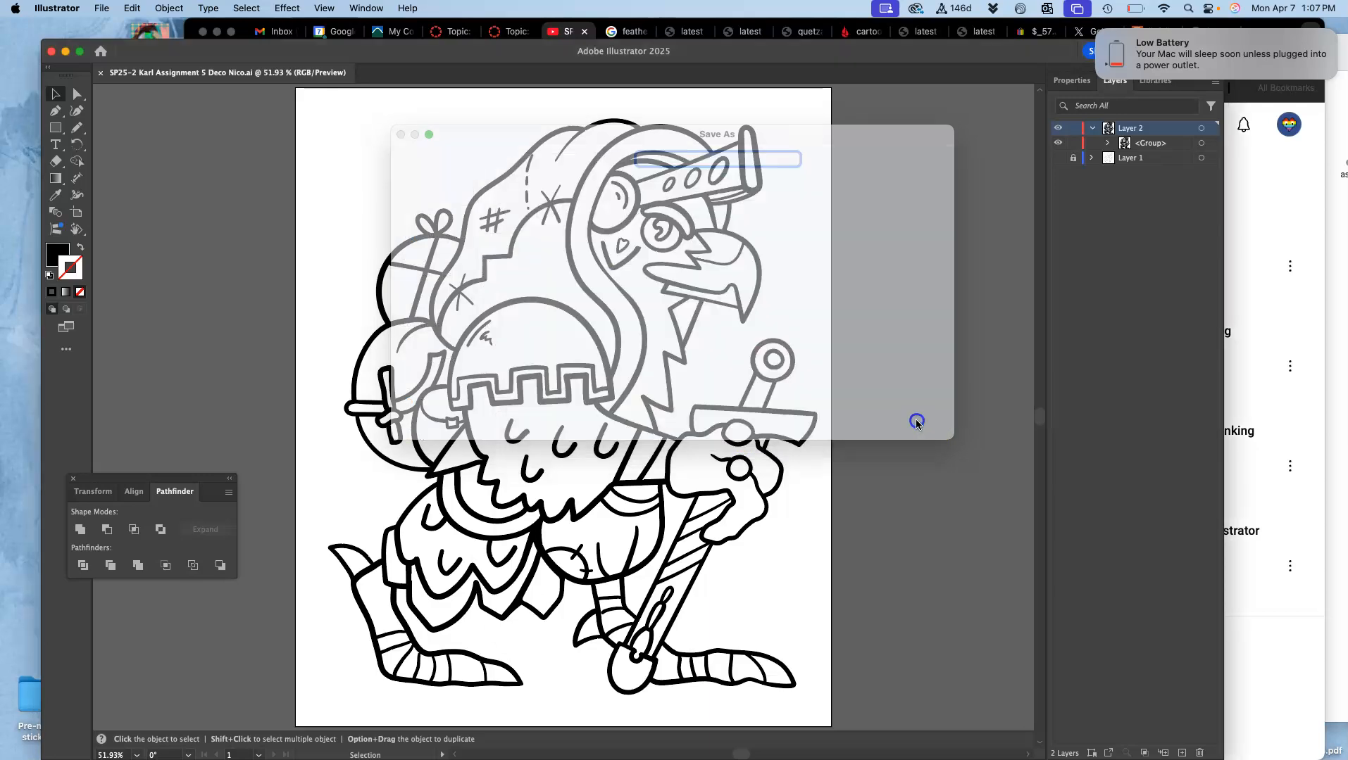
click(832, 594)
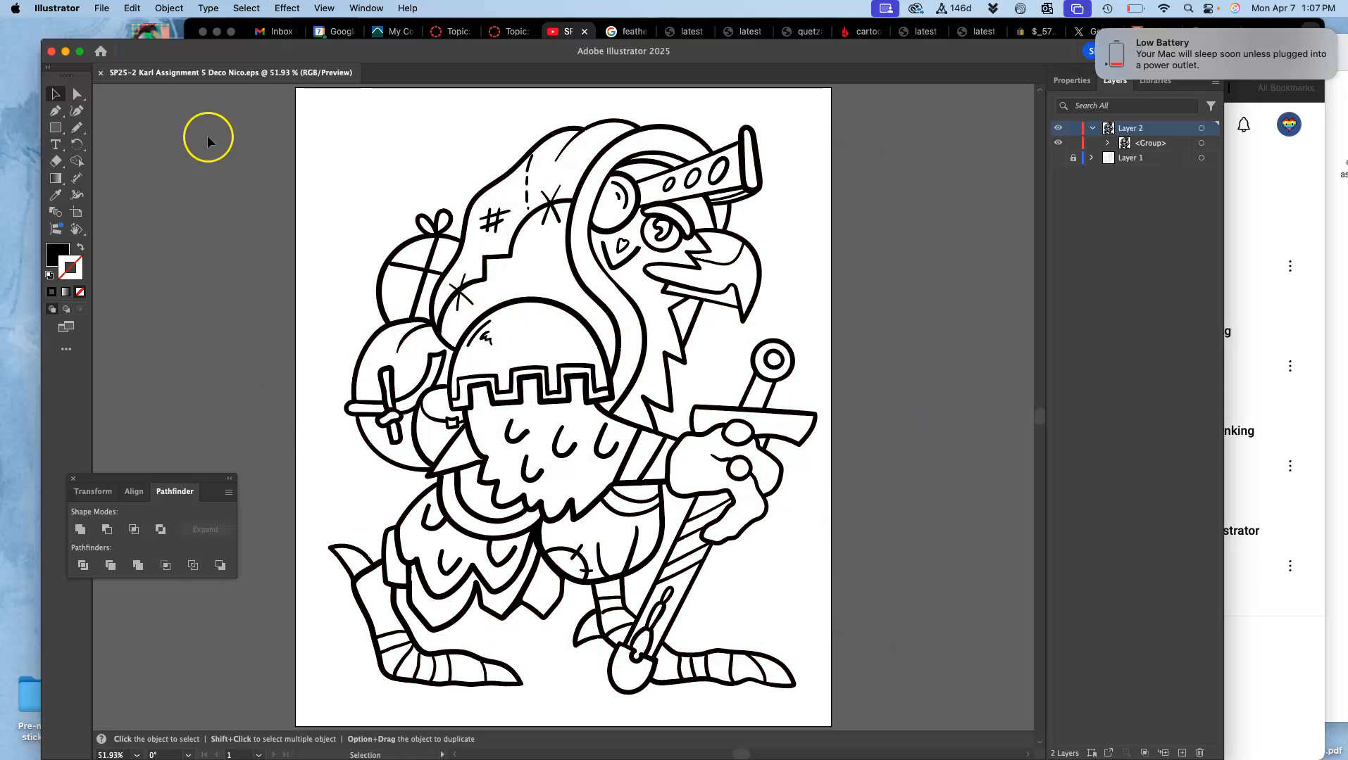
Step: Switch to Chrome and open photopea.com in a new tab
click(983, 31)
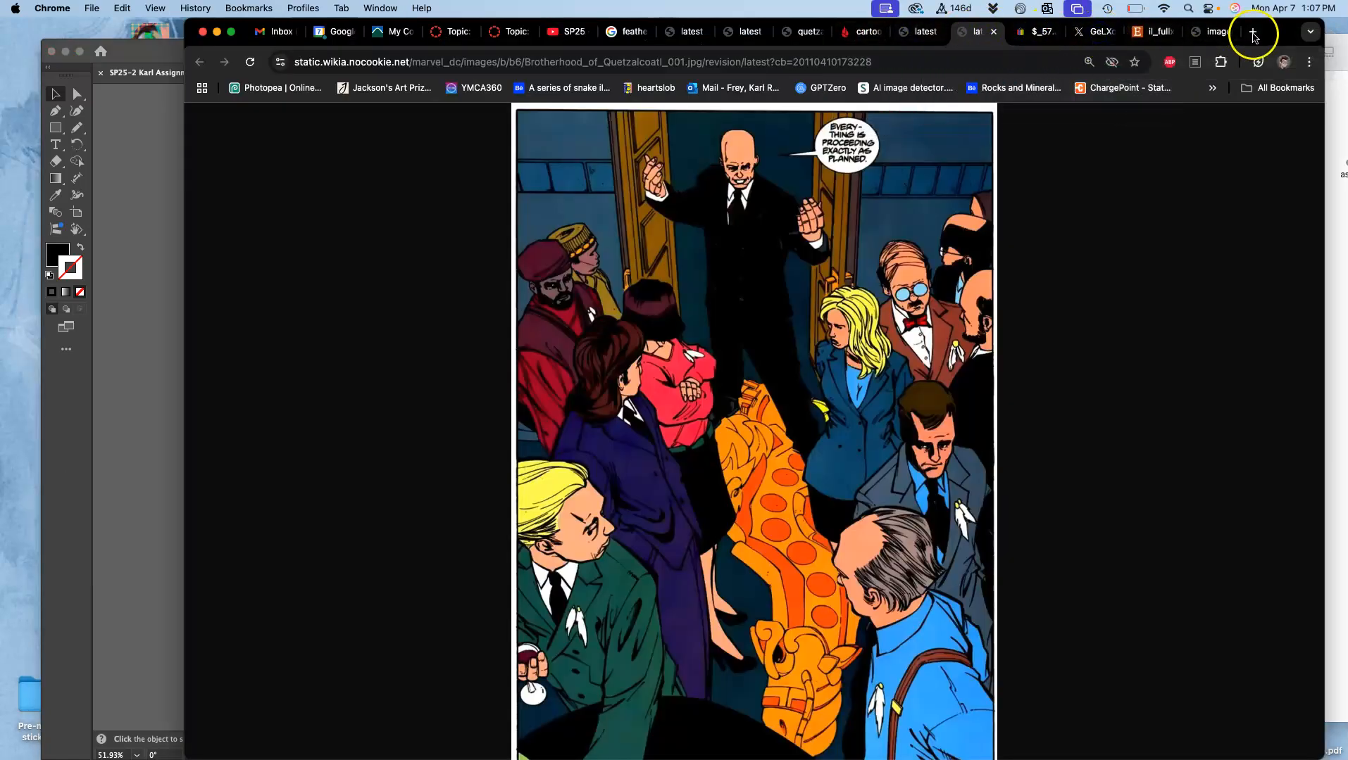
click(1254, 32)
text(photop)
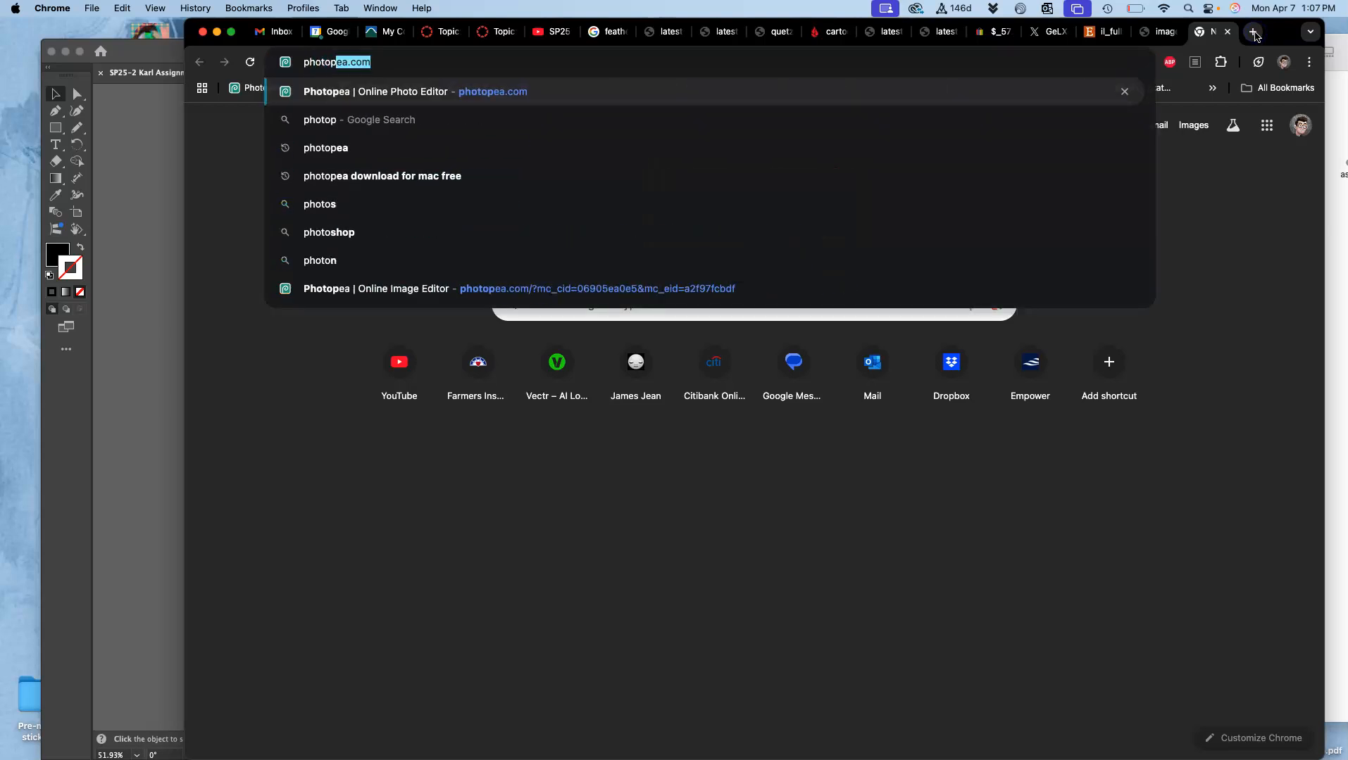
text(ea.com)
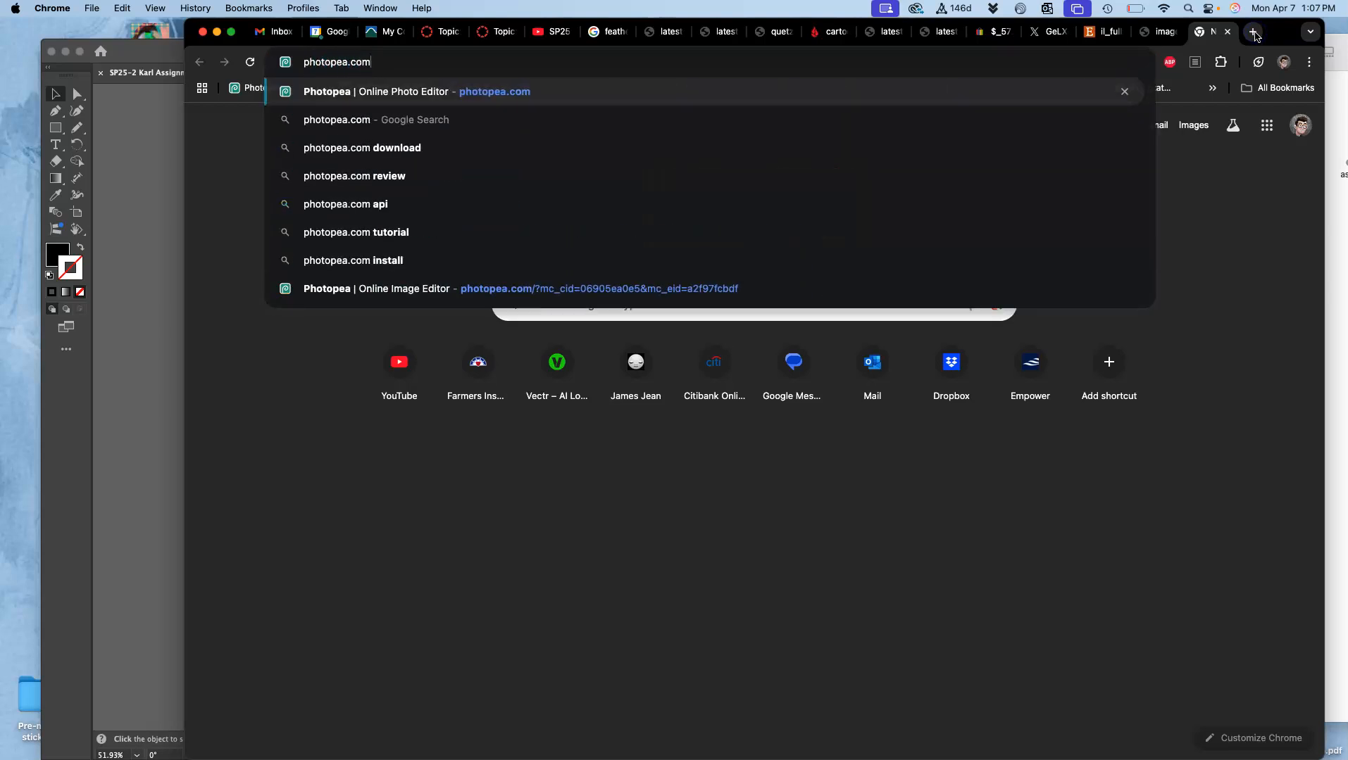
key(Return)
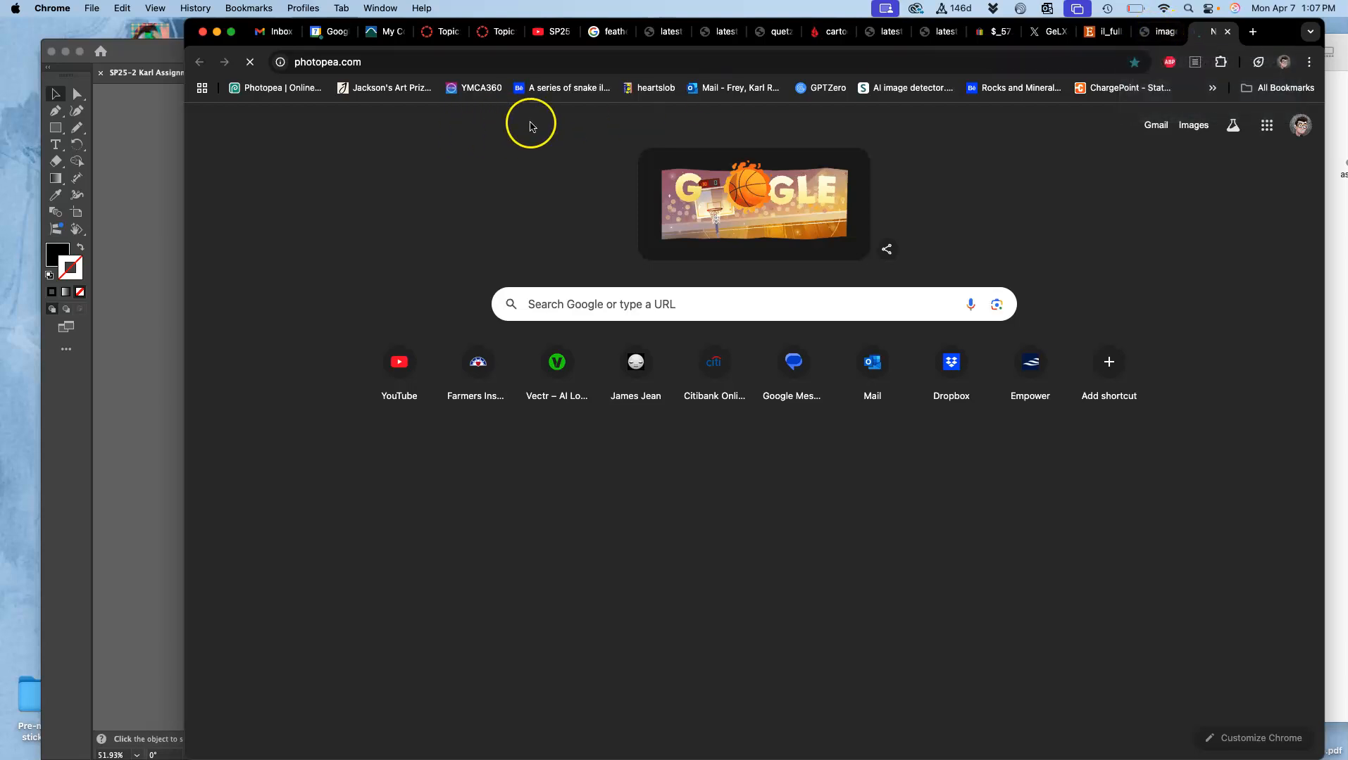
Step: Switch back to Illustrator and save the artwork on the computer as an SVG file in the Assign. #5 folder
click(156, 171)
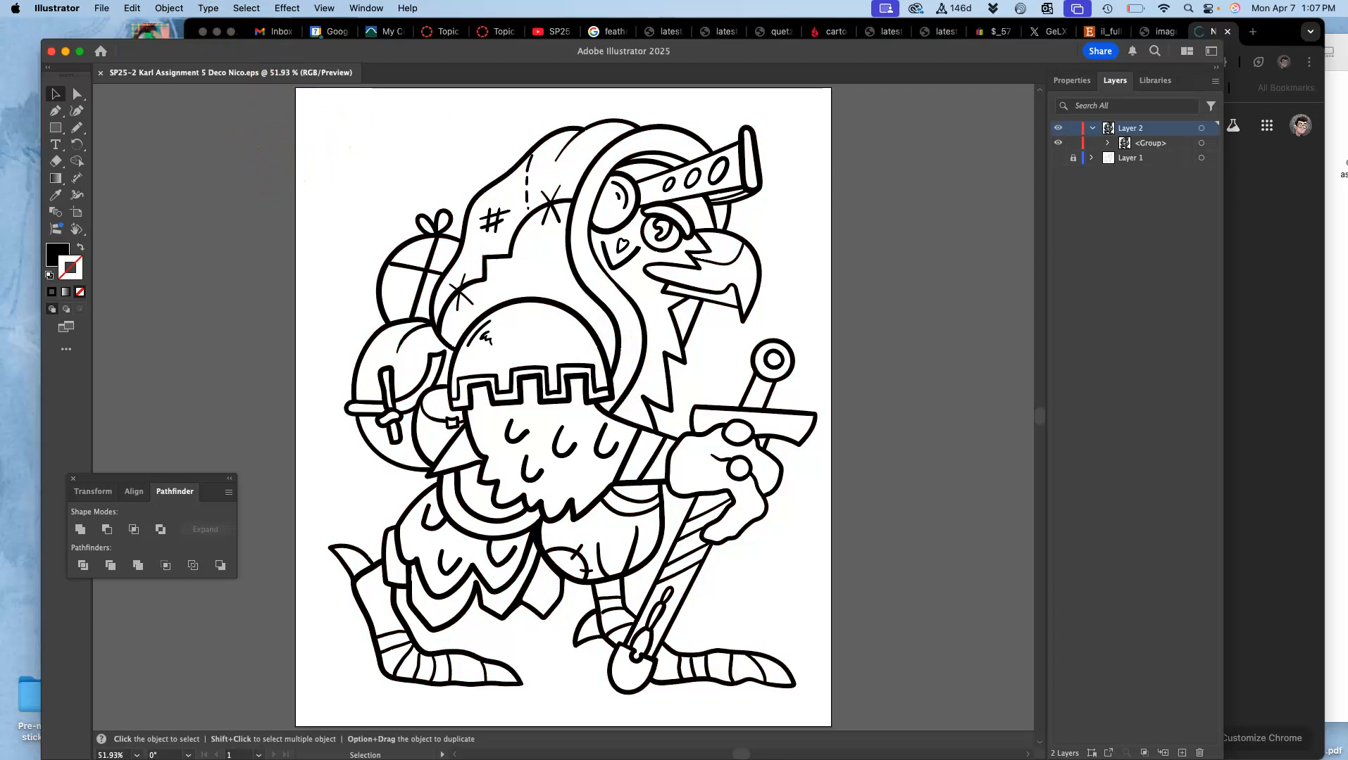
click(102, 7)
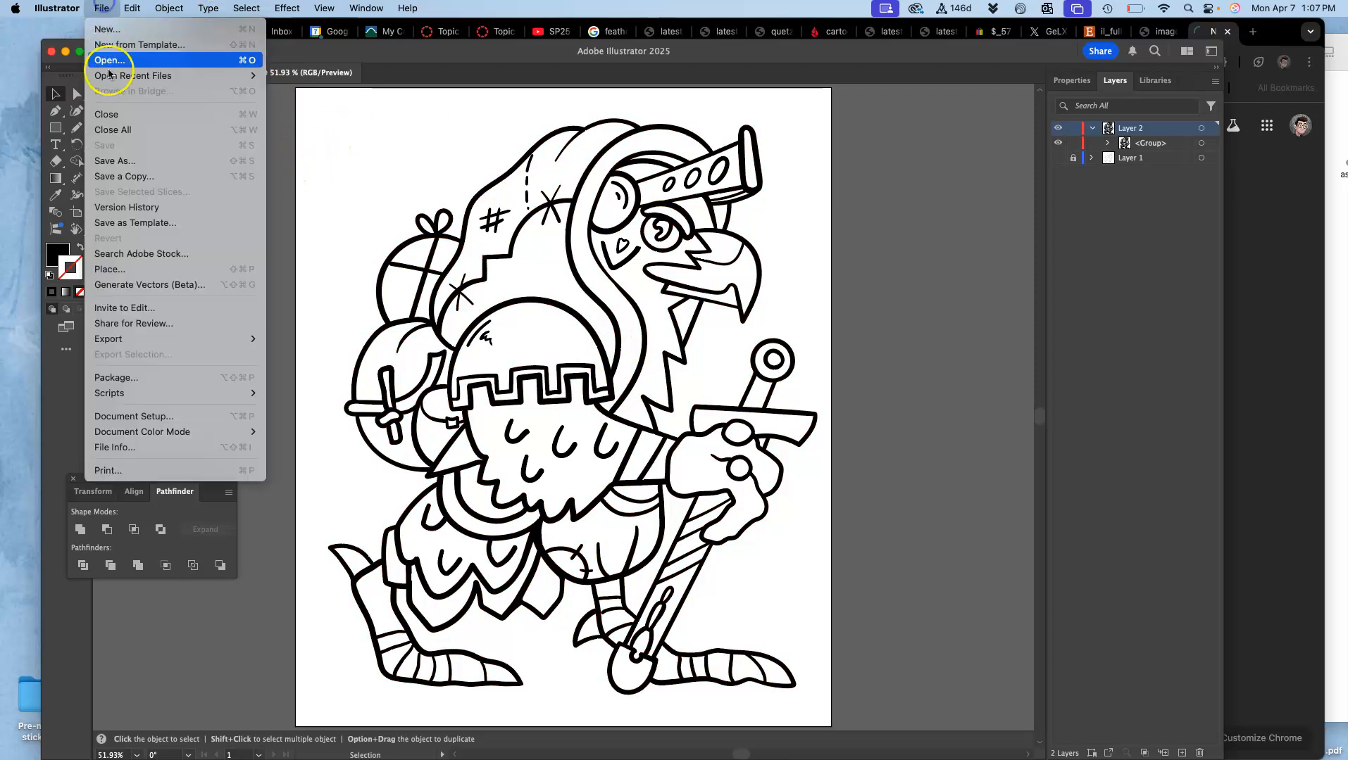
click(110, 161)
click(633, 542)
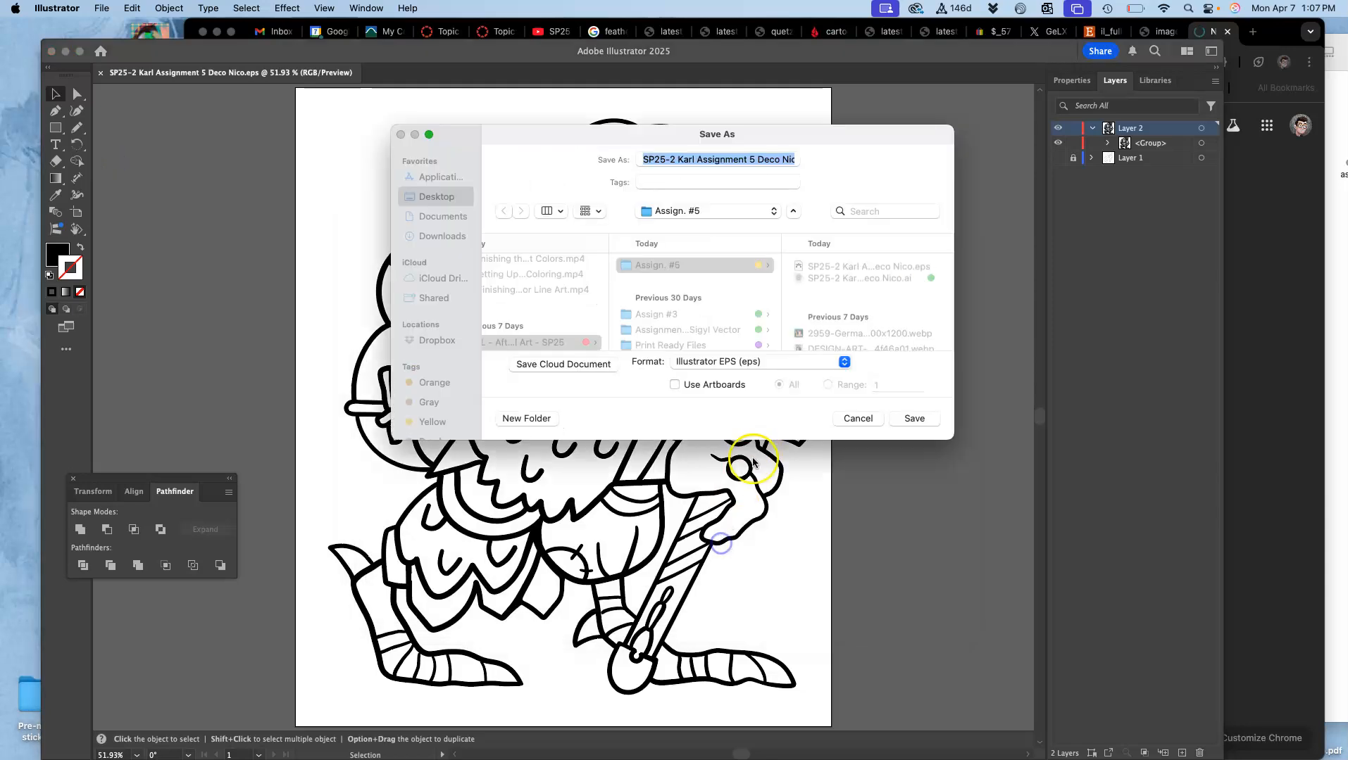
click(739, 361)
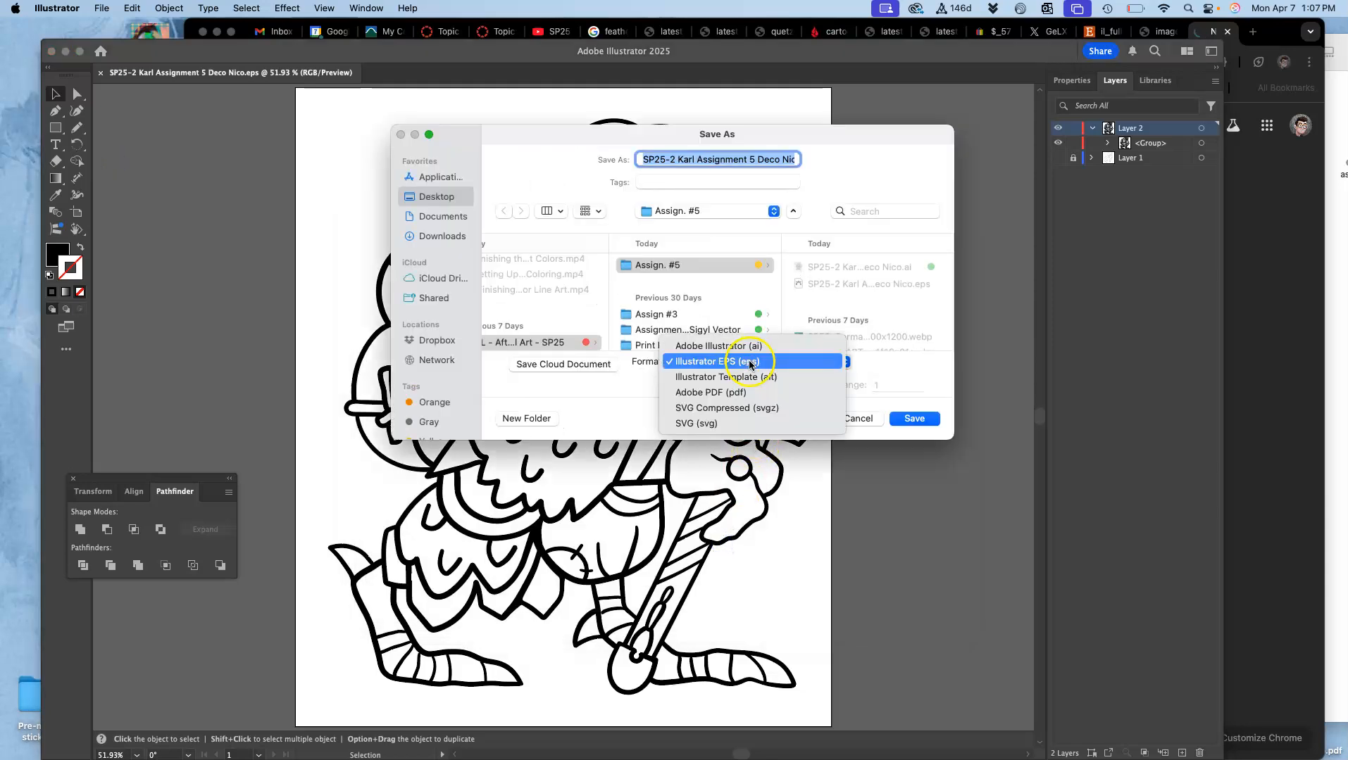
click(732, 424)
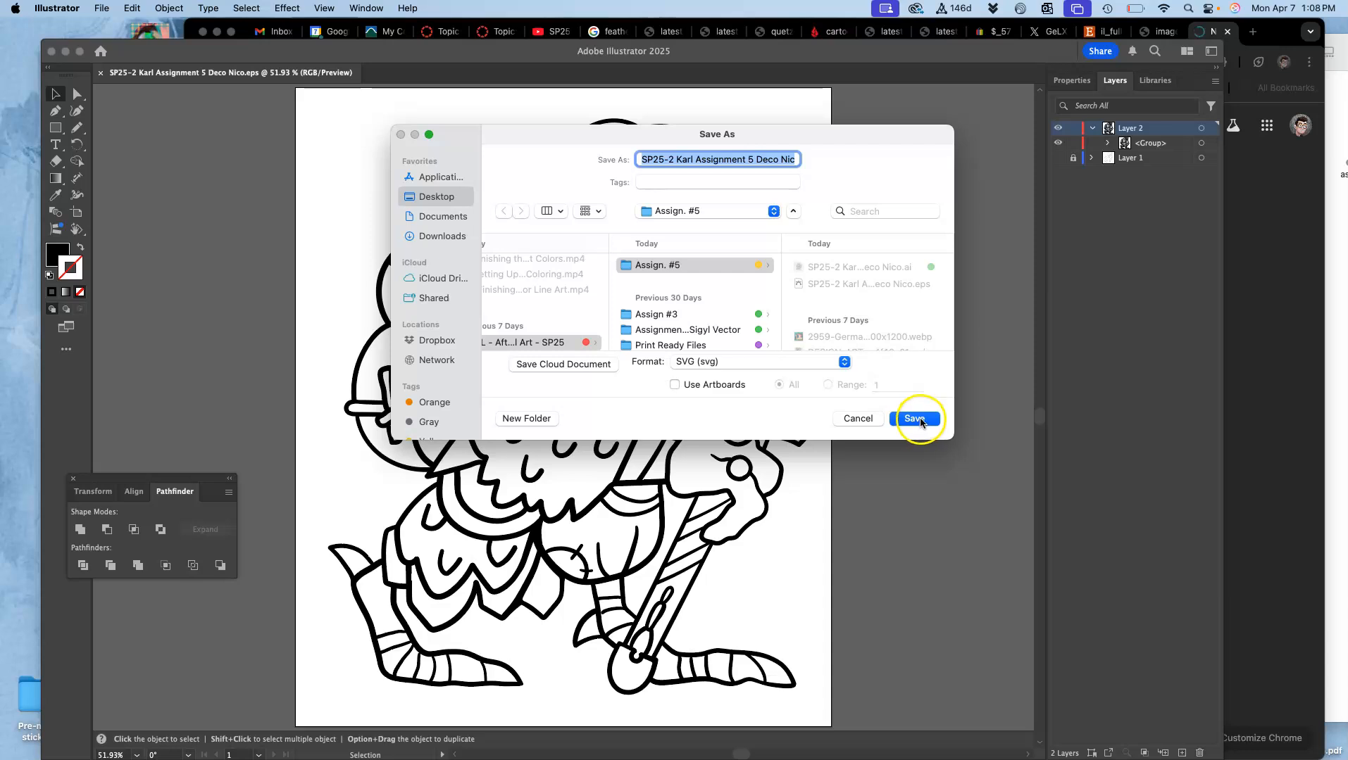
click(916, 419)
click(797, 447)
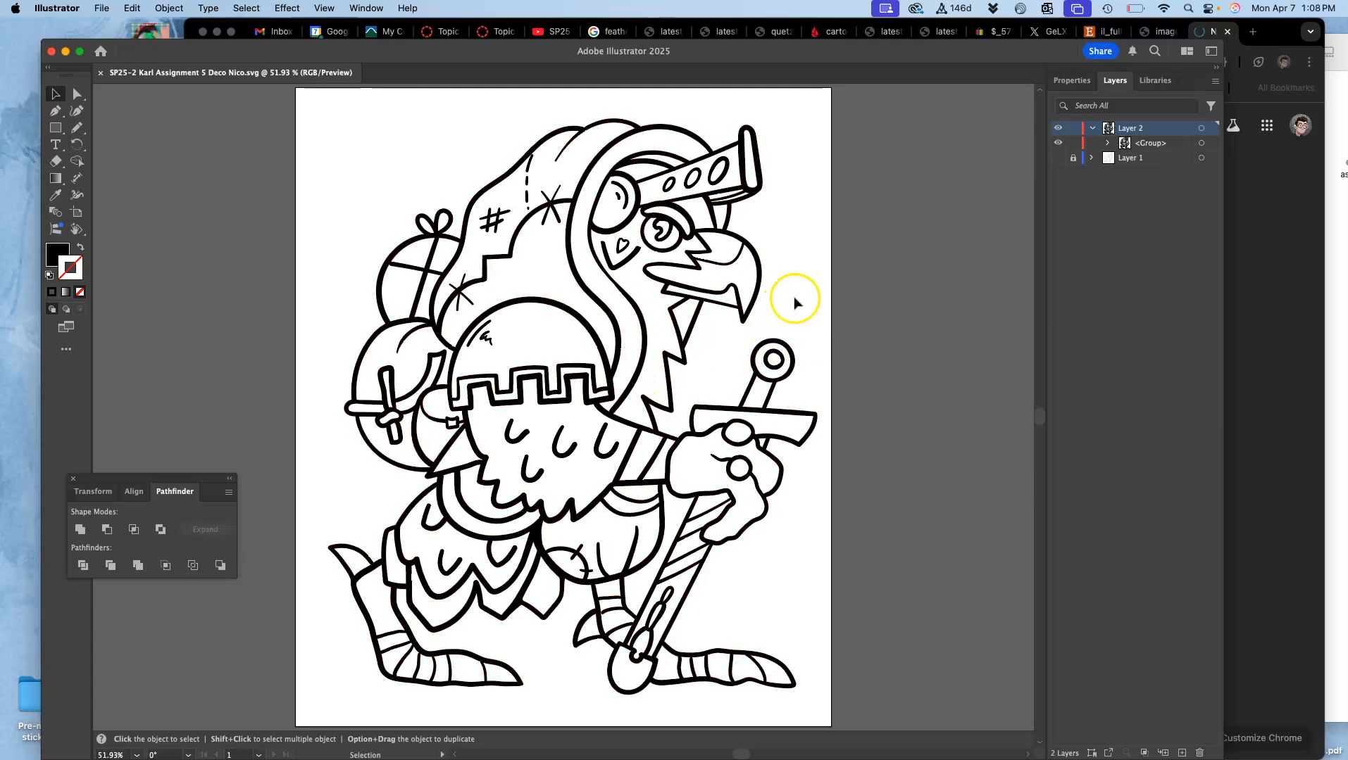
Step: Inspect the united line art up close across the hood, backpack, feathers, sword, face and beak
key(super+equal)
key(super+equal)
key(super+equal)
key(super+equal)
mouse_move(791, 217)
mouse_down()
mouse_move(722, 270)
mouse_move(732, 429)
mouse_move(623, 526)
mouse_up()
drag(782, 314, 559, 482)
mouse_move(686, 374)
mouse_down()
mouse_move(1024, 348)
mouse_move(1045, 249)
mouse_up()
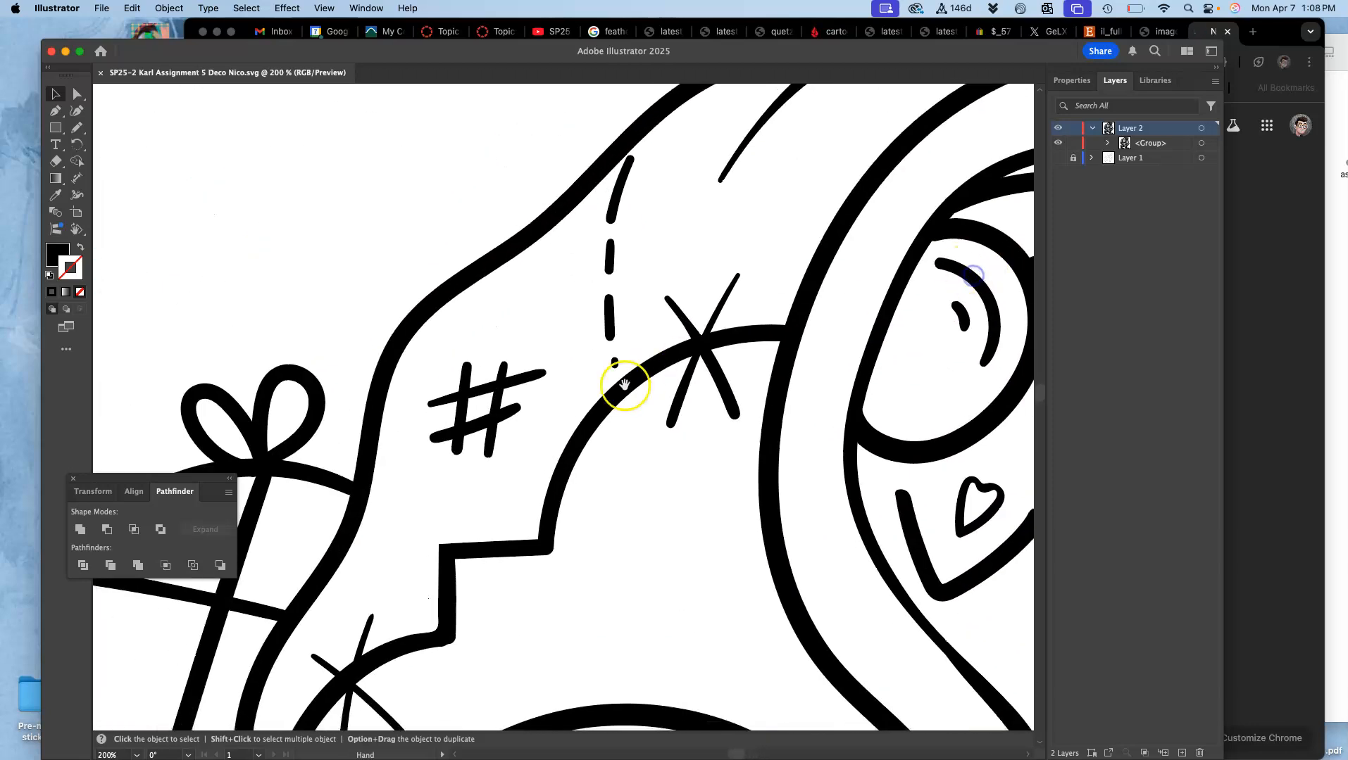
drag(626, 385, 962, 281)
drag(710, 380, 856, 173)
drag(761, 416, 790, 160)
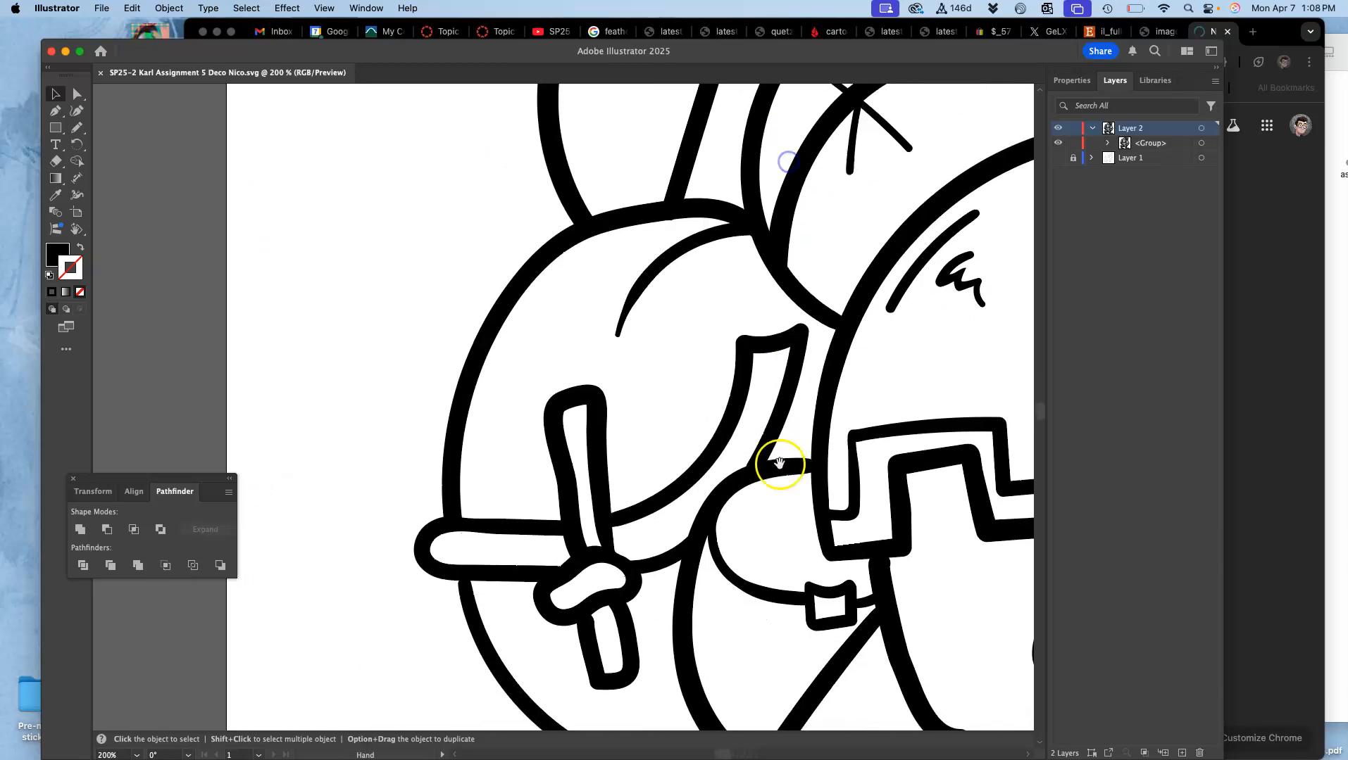
drag(783, 463, 785, 163)
mouse_move(792, 407)
mouse_down()
mouse_move(732, 204)
mouse_move(770, 147)
mouse_move(758, 291)
mouse_move(695, 171)
mouse_up()
drag(831, 364, 552, 354)
drag(880, 369, 553, 369)
mouse_move(851, 347)
mouse_down()
mouse_move(579, 342)
mouse_move(719, 511)
mouse_up()
mouse_move(729, 232)
mouse_down()
mouse_move(738, 385)
mouse_move(791, 595)
mouse_up()
drag(686, 343, 816, 514)
drag(773, 357, 779, 480)
mouse_move(780, 331)
mouse_down()
mouse_move(734, 340)
mouse_move(542, 475)
mouse_up()
drag(788, 303, 895, 481)
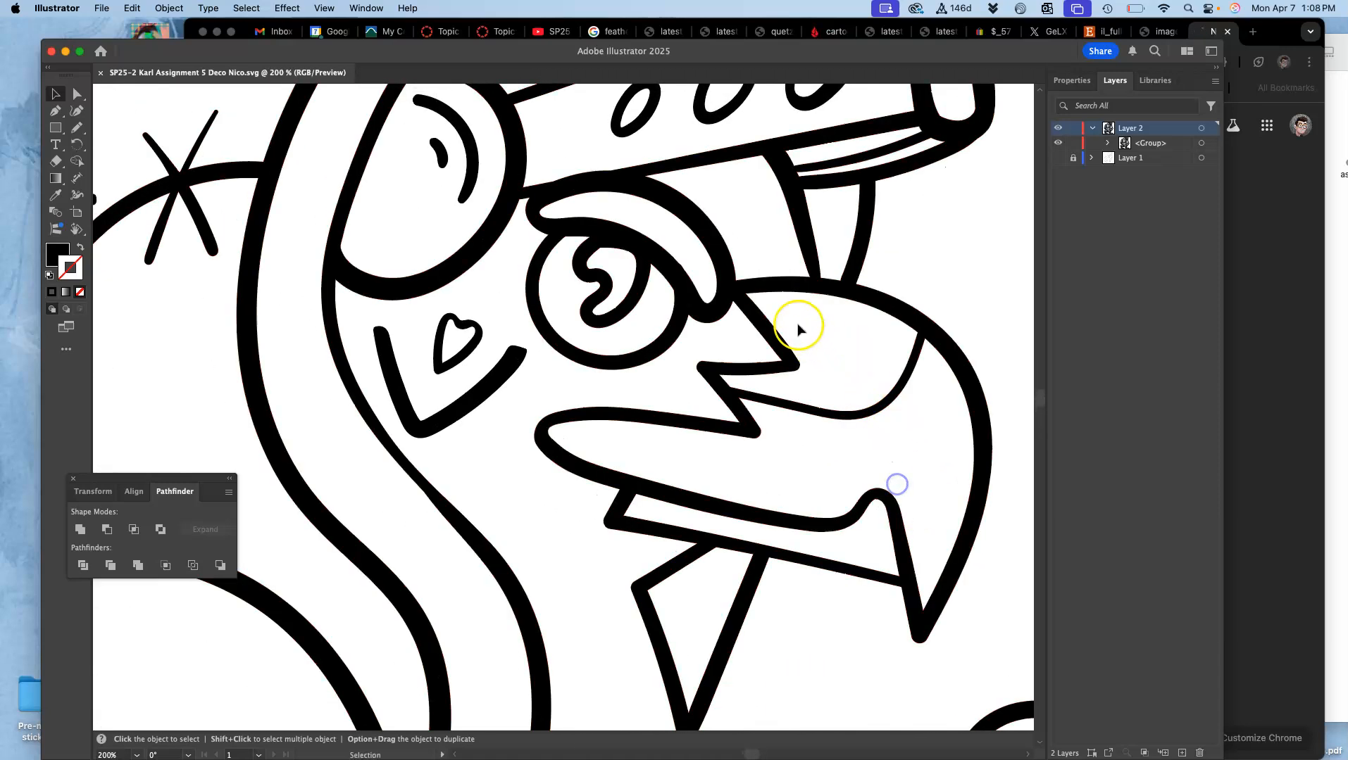
key(super+minus)
key(super+minus)
key(super+minus)
key(super+minus)
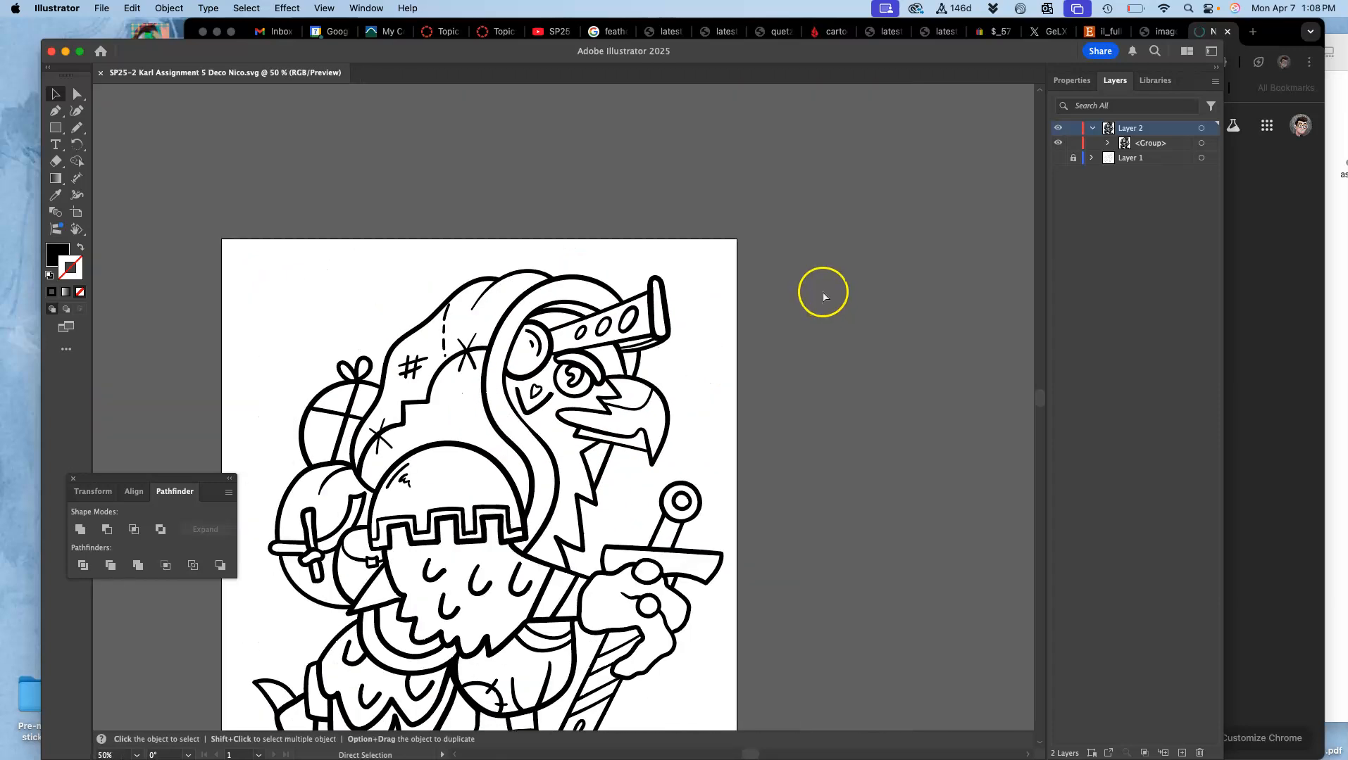
drag(699, 378, 840, 270)
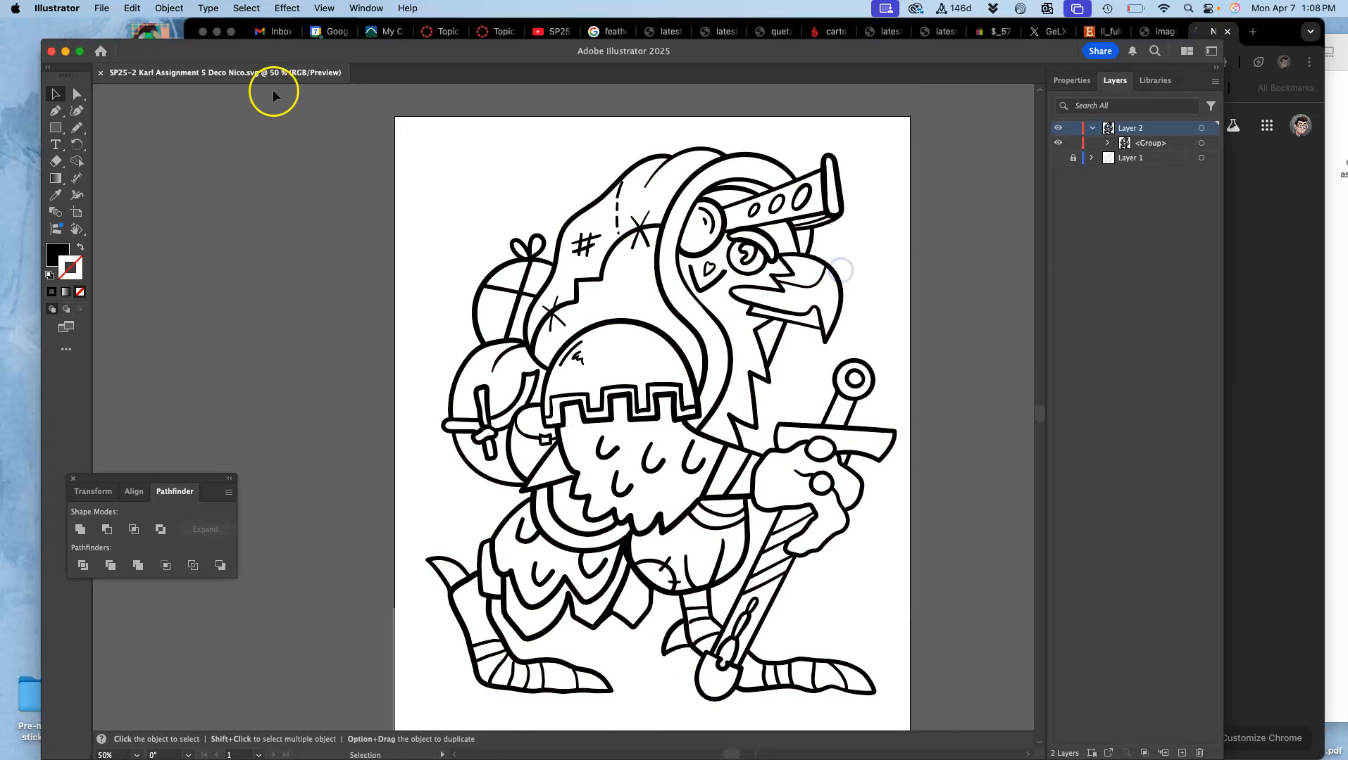
Step: Close the Illustrator document and the blank Photopea tab in Chrome, and show the instructor's example post in the Canvas discussion
click(52, 52)
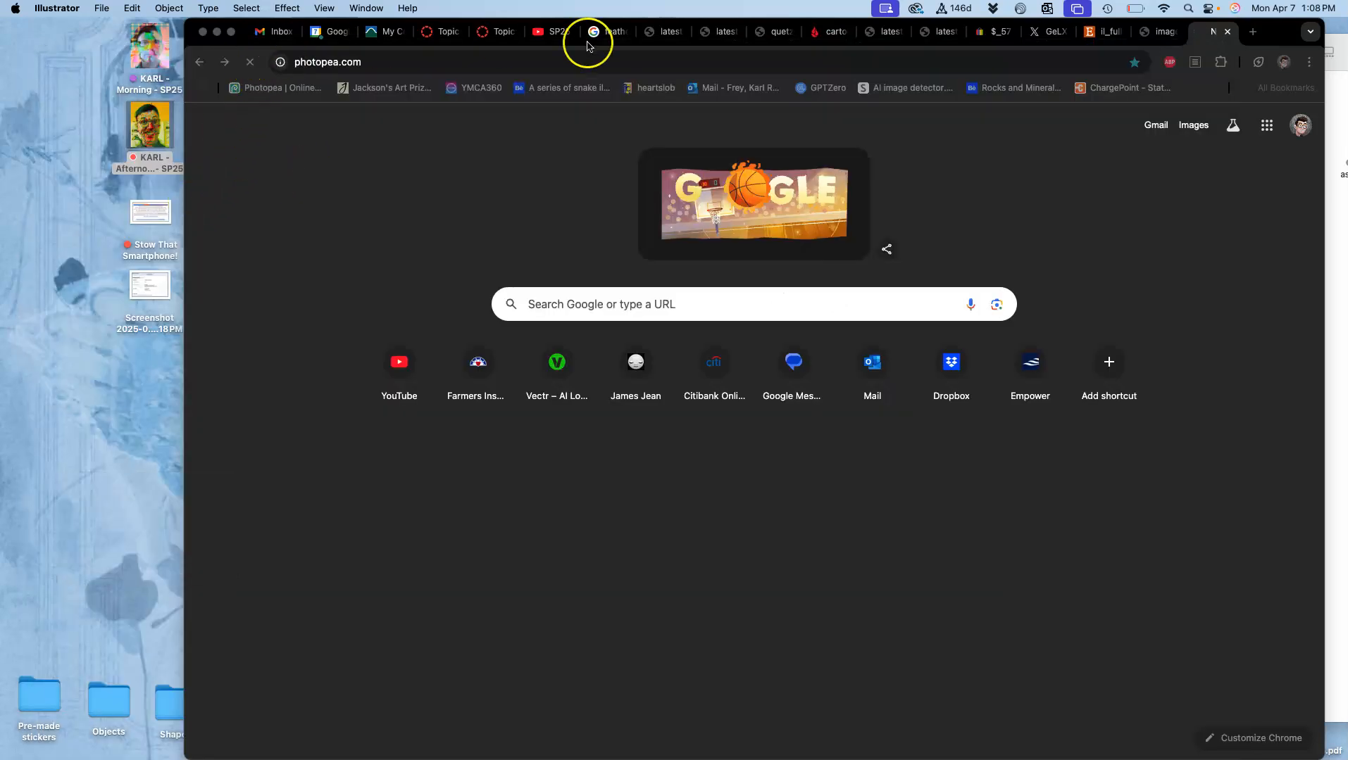
click(1229, 31)
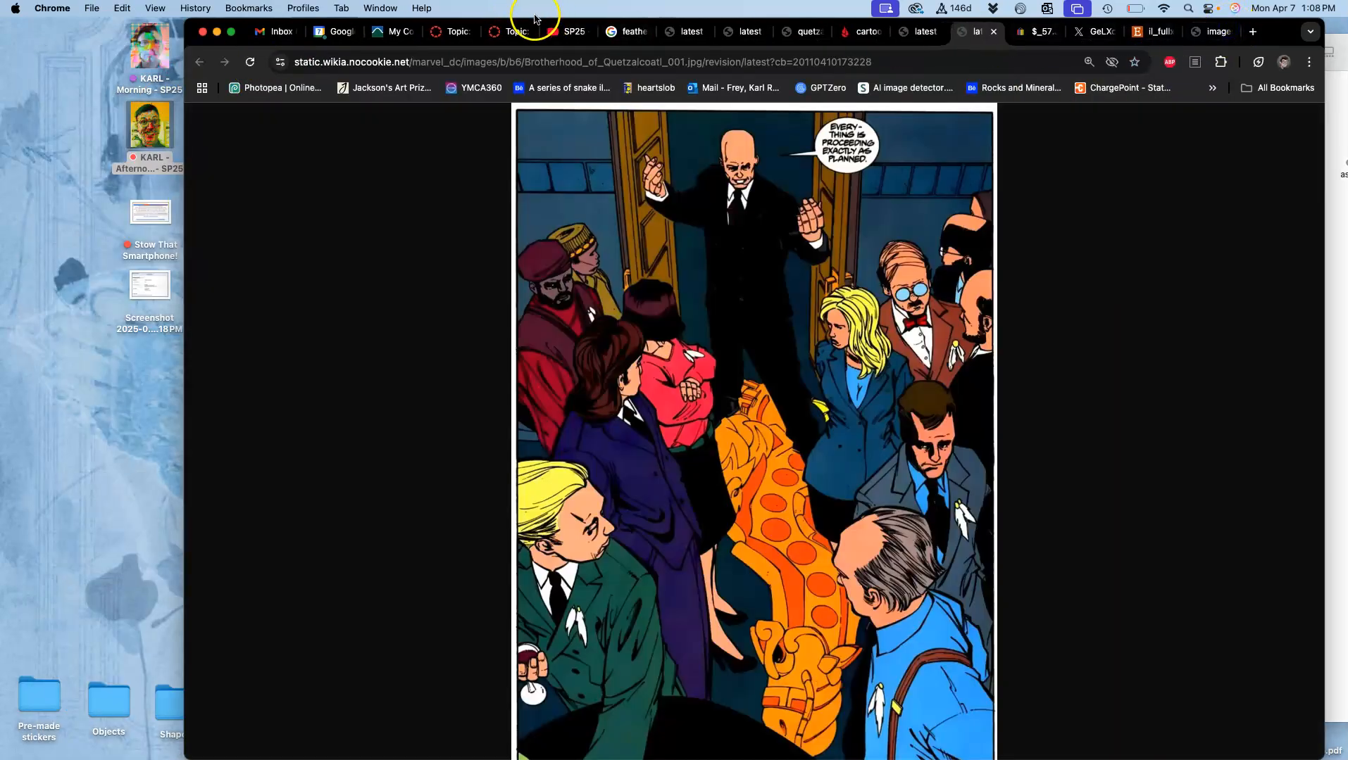
click(514, 32)
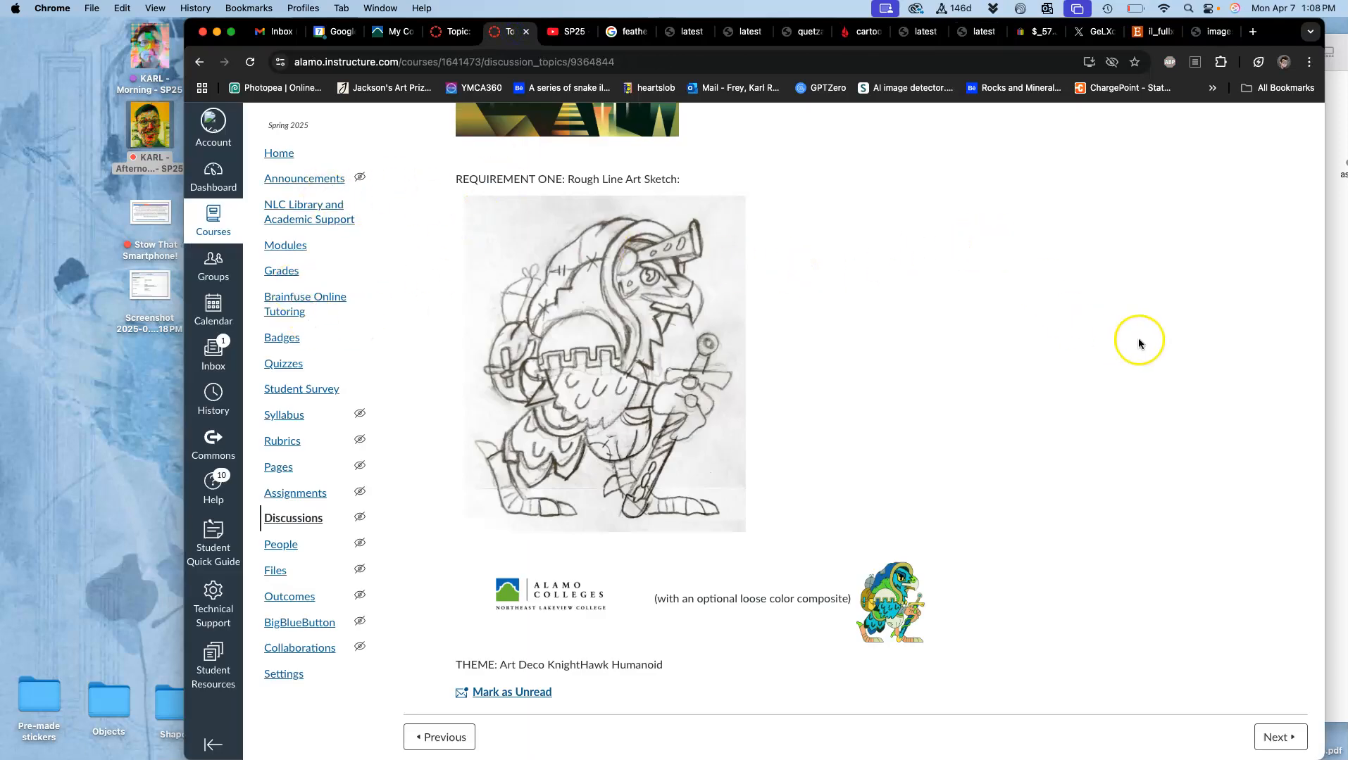
scroll(1139, 343, up, 10)
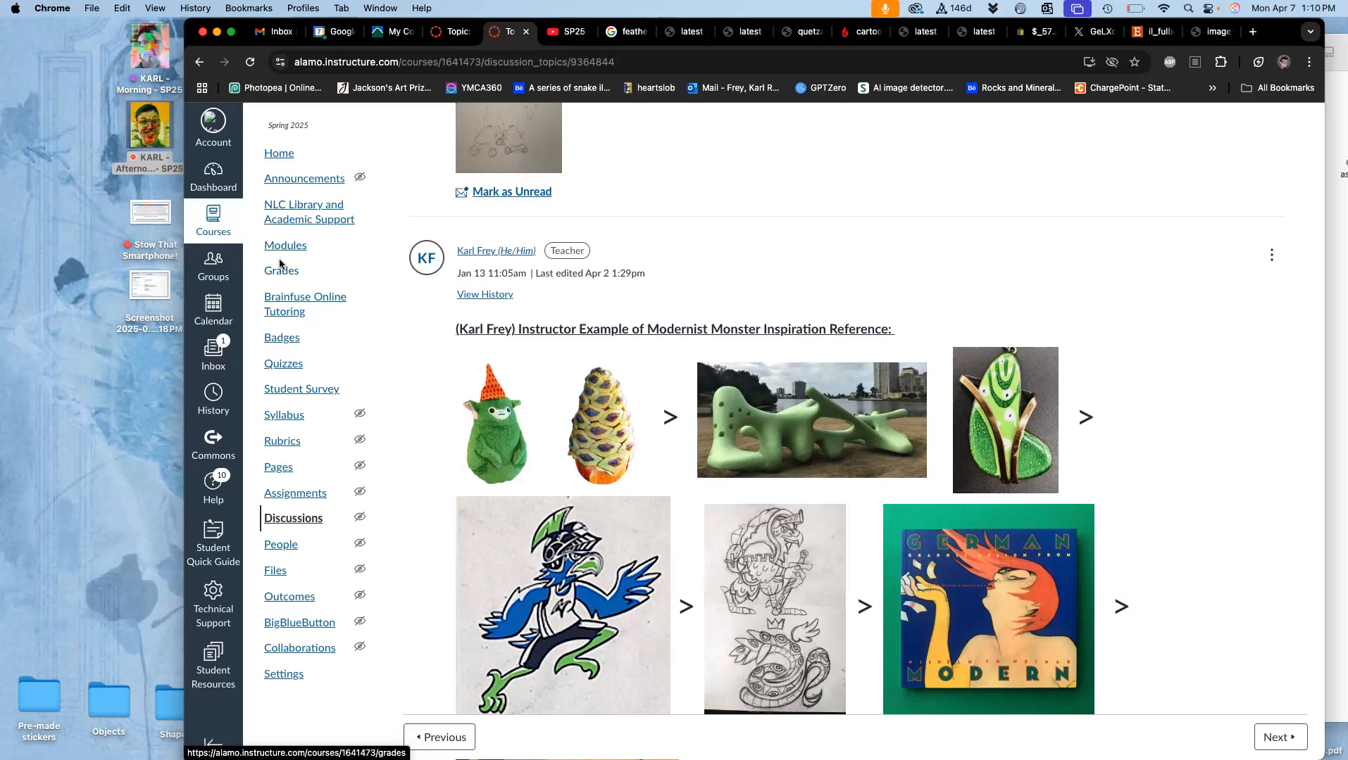
Step: Open the Assign. #5 folder inside the afternoon class folder on the desktop and tag the EPS file gray
key(F11)
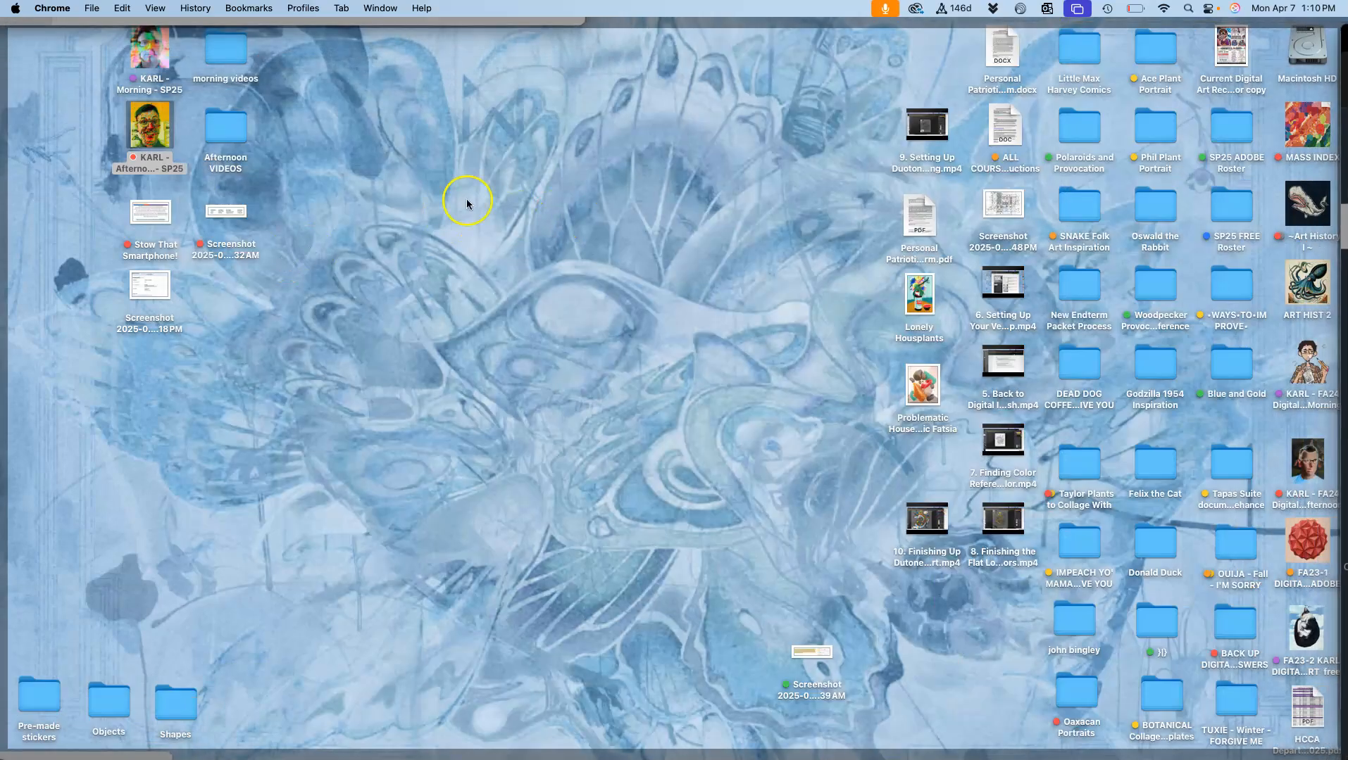
double_click(151, 132)
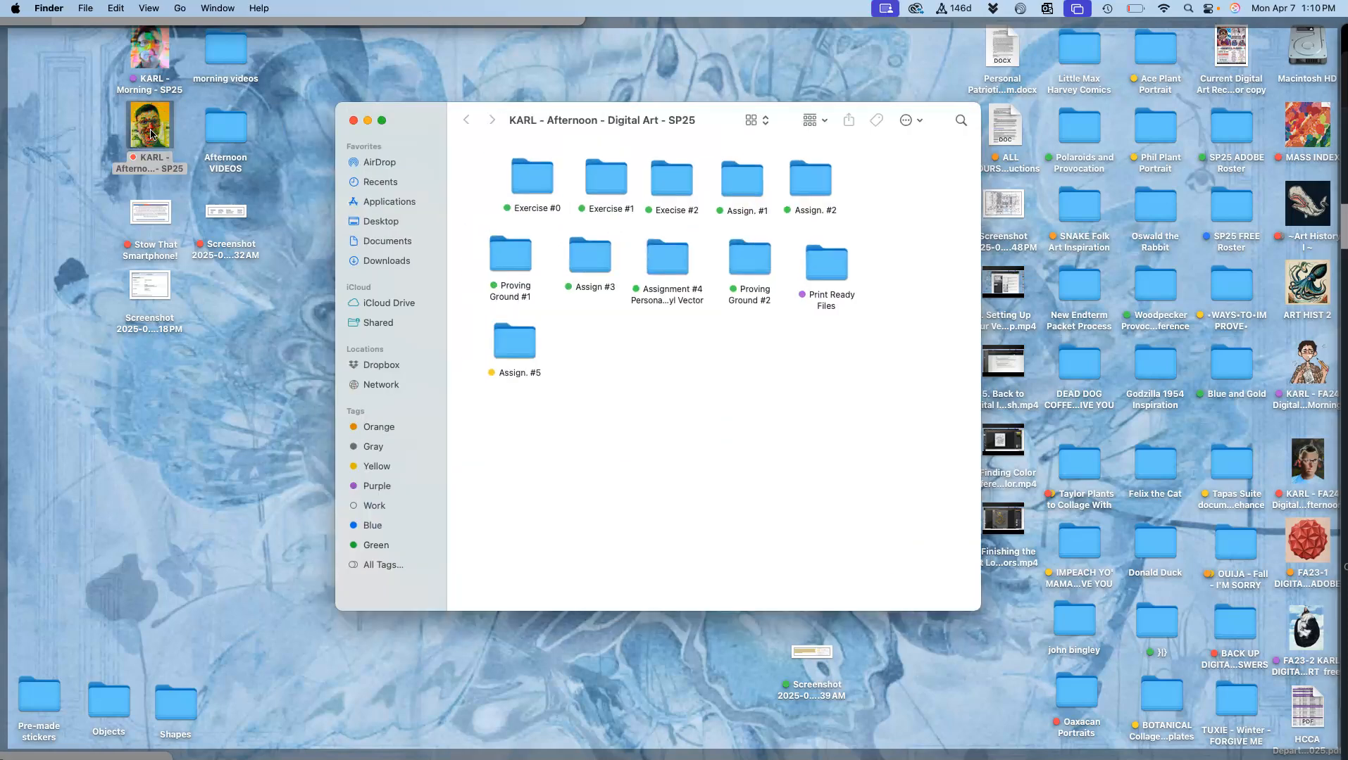
click(525, 346)
double_click(525, 346)
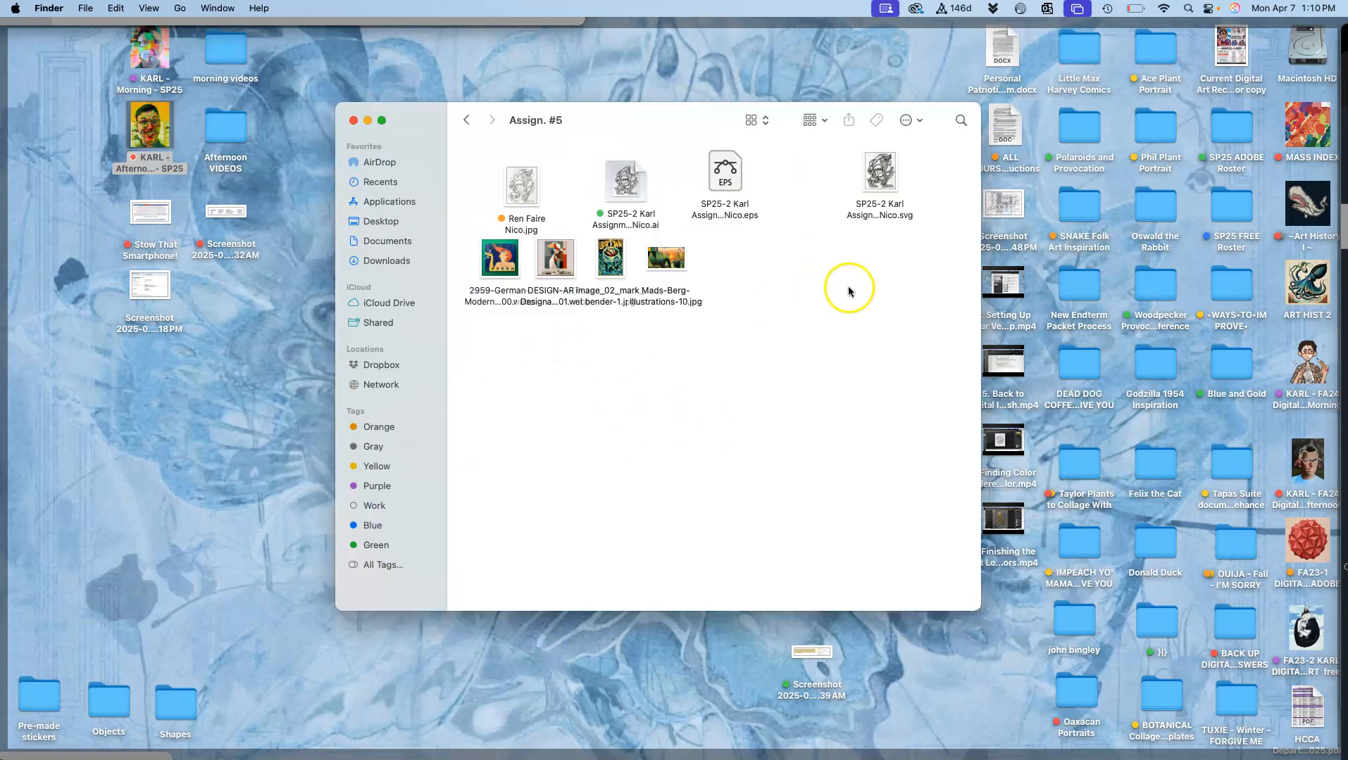
right_click(730, 209)
click(847, 421)
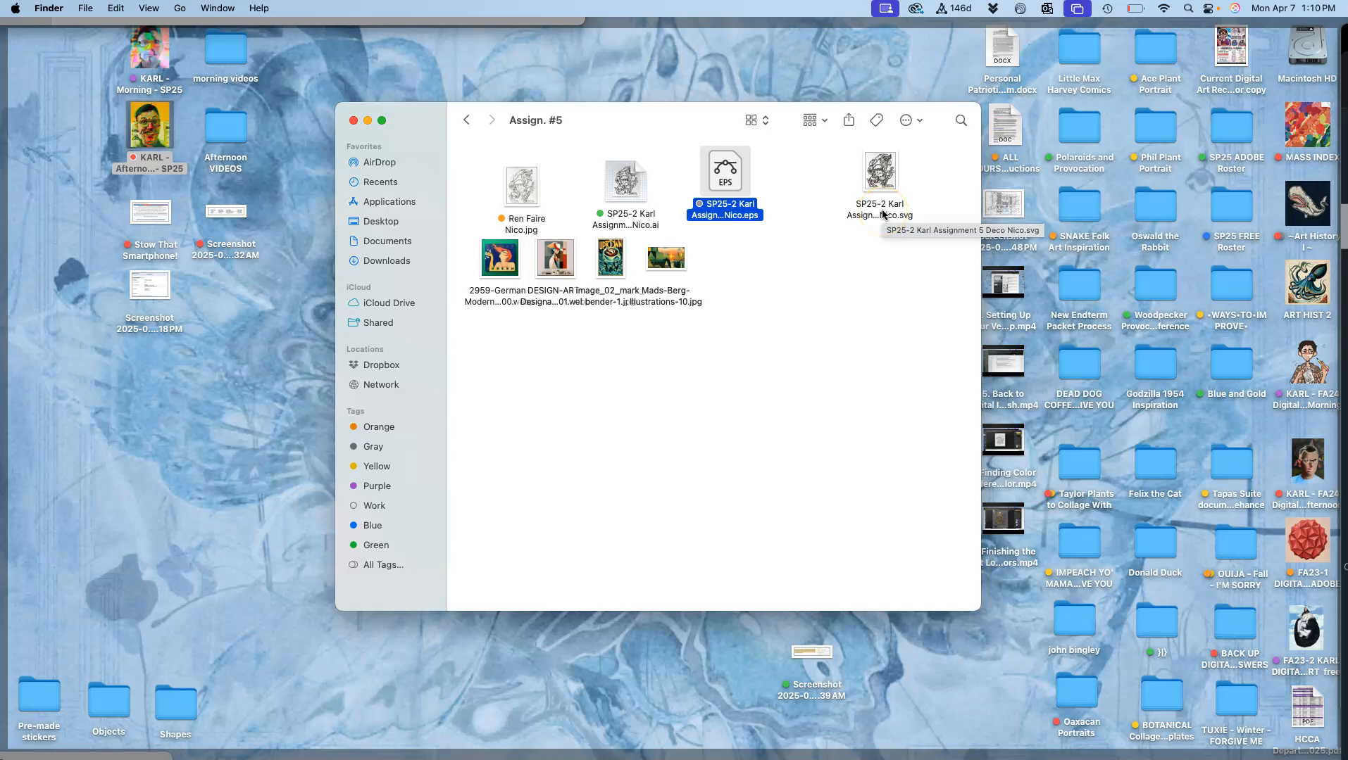
click(775, 251)
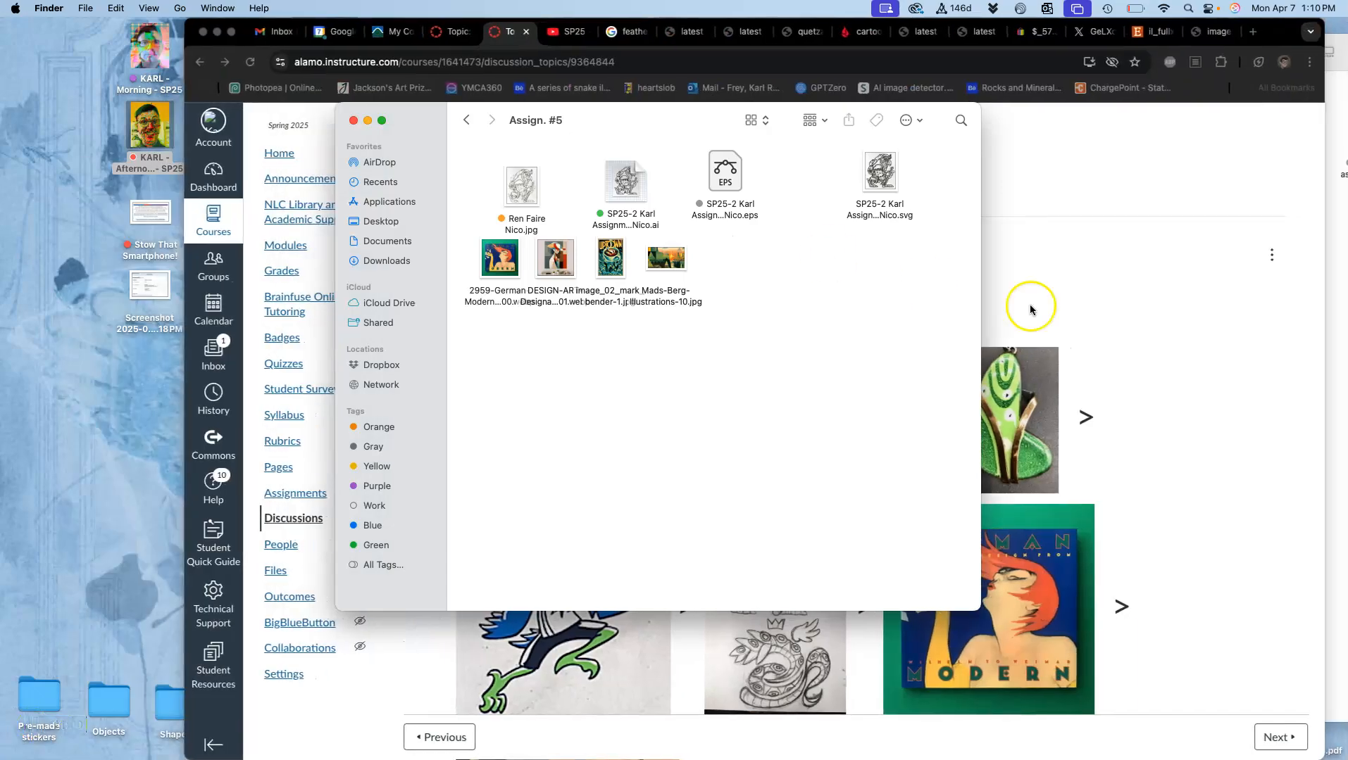
Step: Return to the Canvas discussion in Chrome and open the instructor's example post for editing
click(1204, 340)
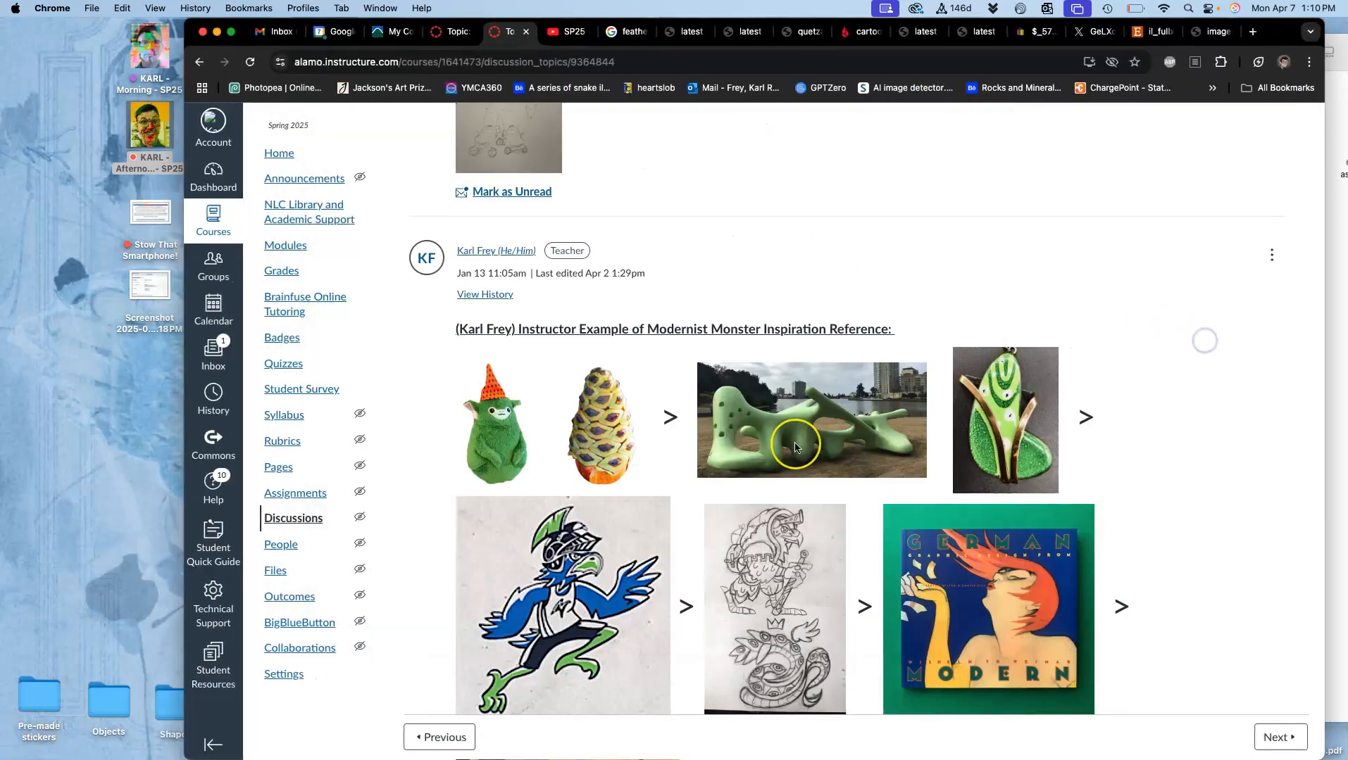
scroll(795, 448, down, 10)
scroll(795, 447, up, 5)
scroll(795, 448, down, 2)
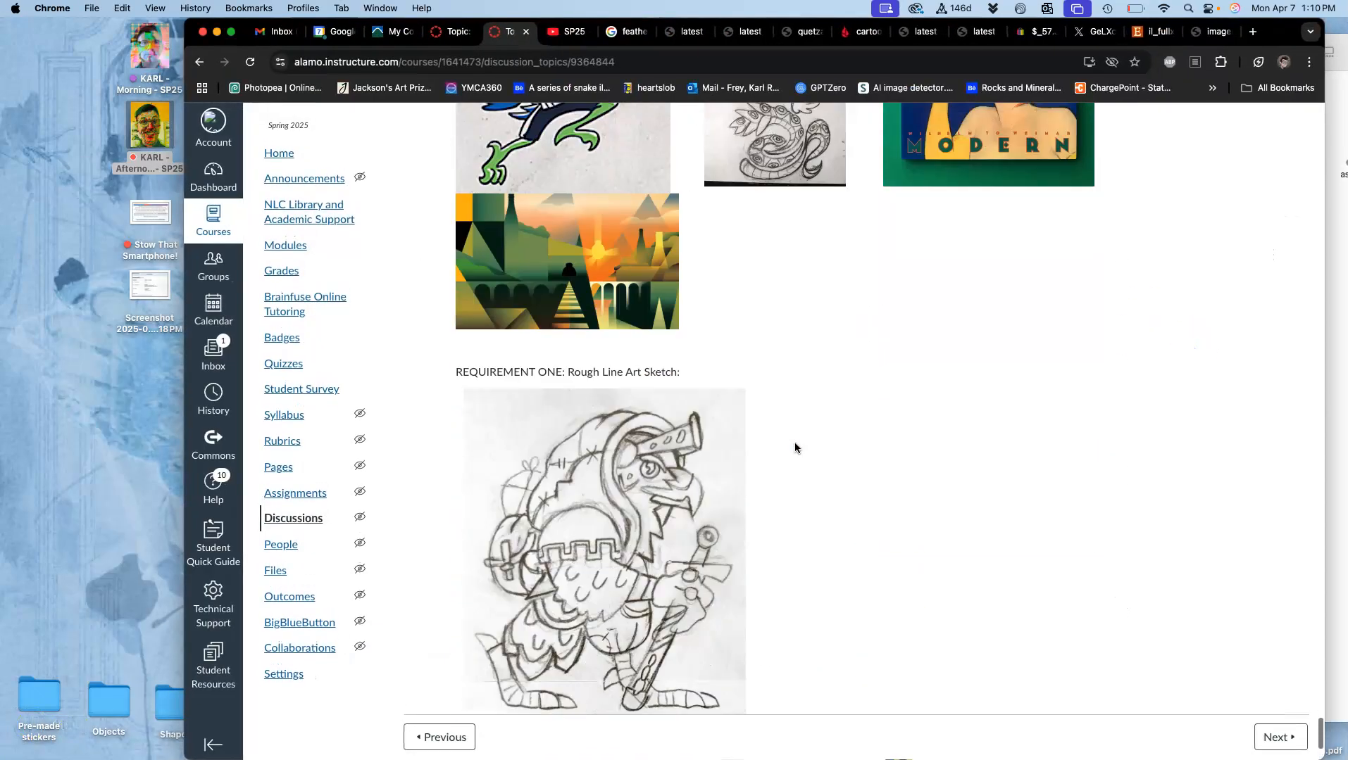
scroll(533, 322, down, 3)
scroll(860, 265, up, 10)
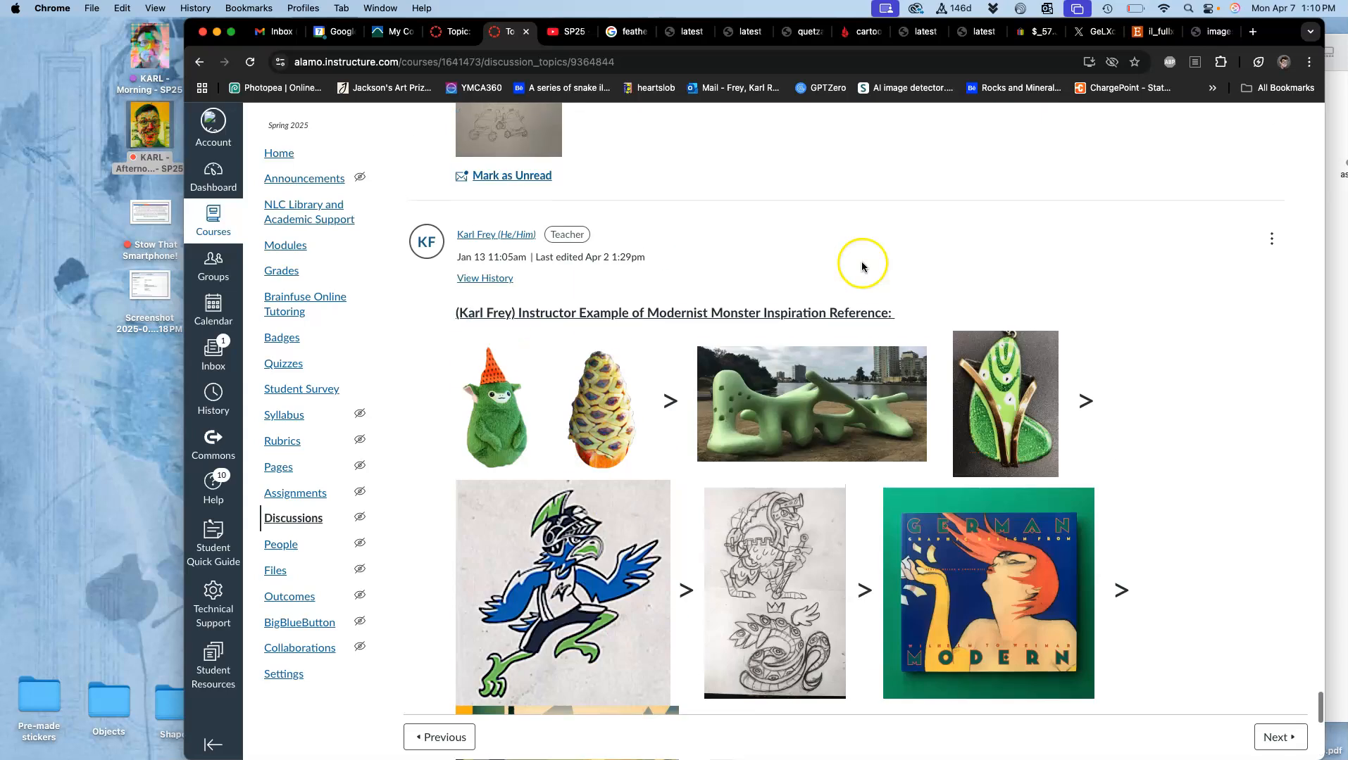
click(1272, 279)
click(1190, 367)
scroll(768, 569, down, 3)
scroll(768, 569, down, 5)
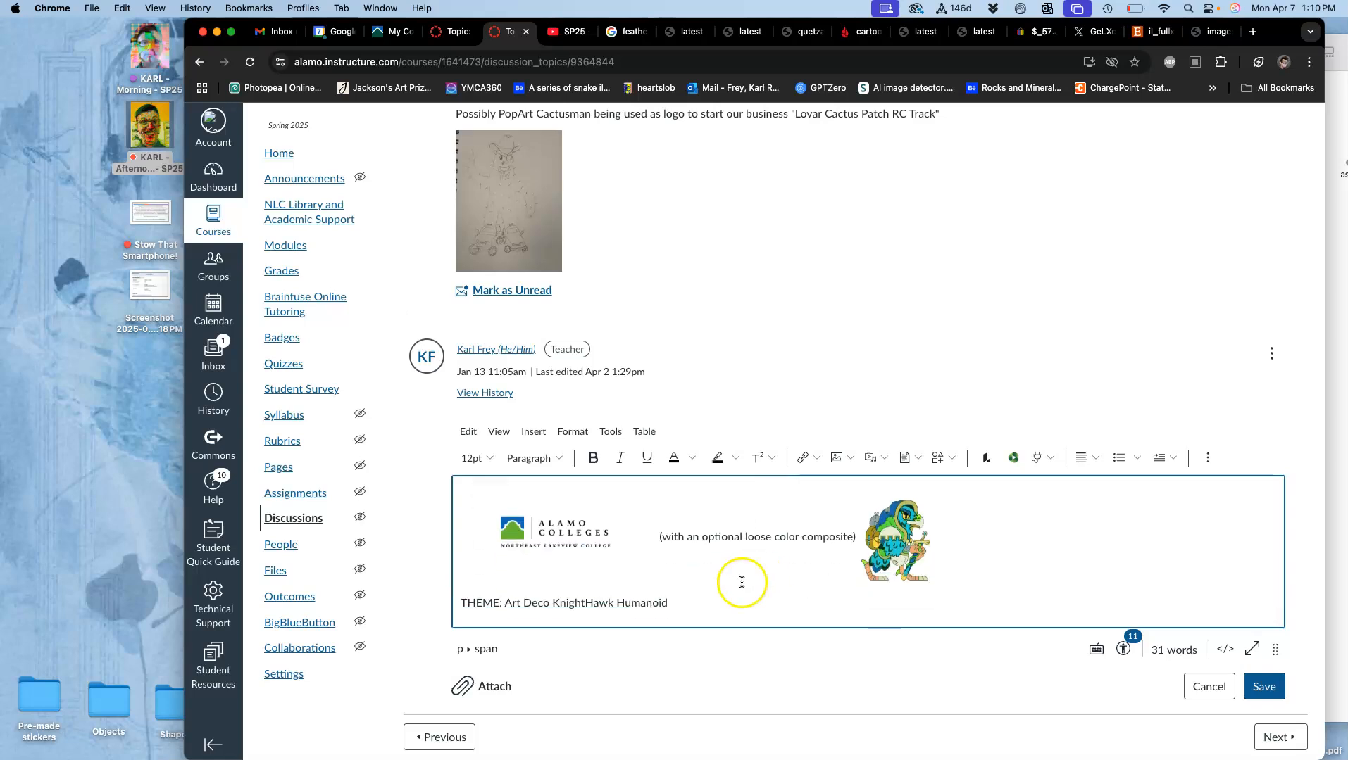
Step: Add the line "REQUIREMENT #2 : Clean Vector Line Art" below the THEME line, followed by a blank line
click(693, 609)
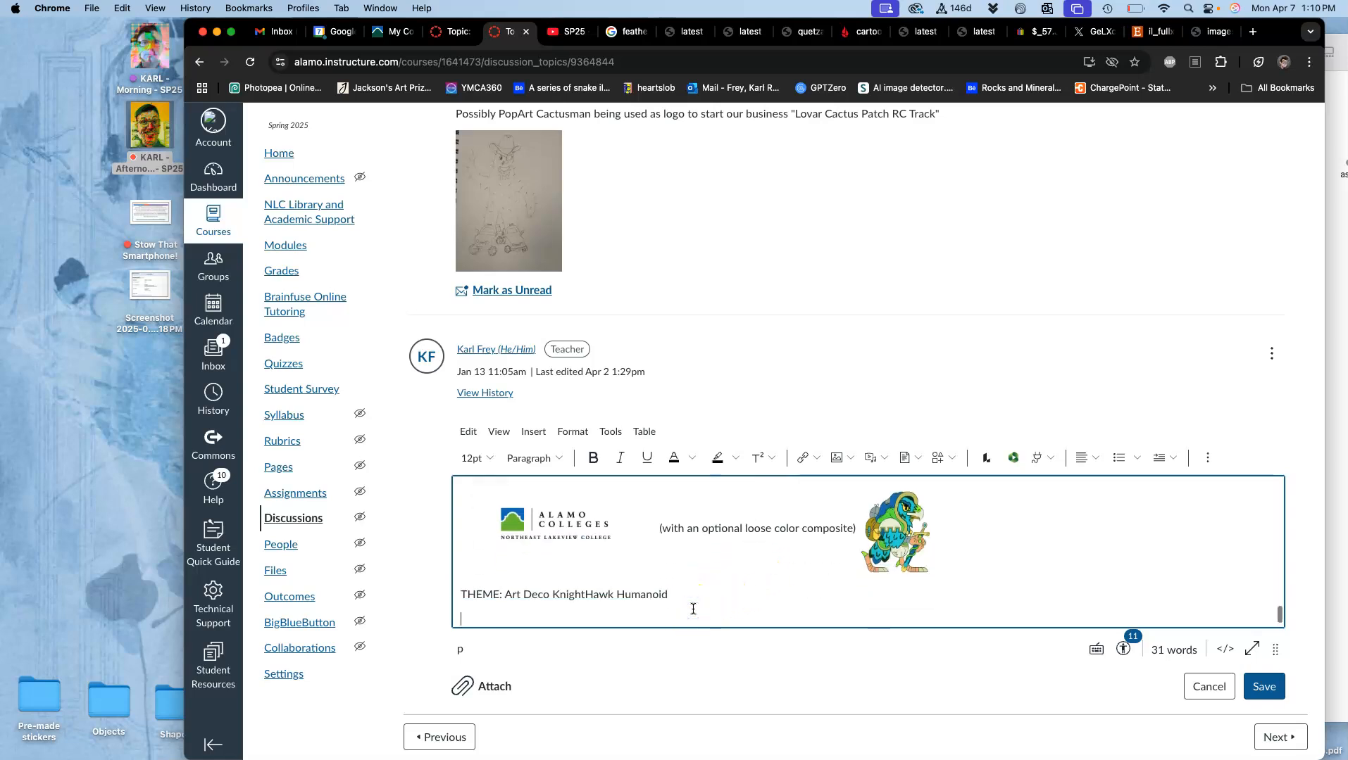
text(REQUIREMENT #2)
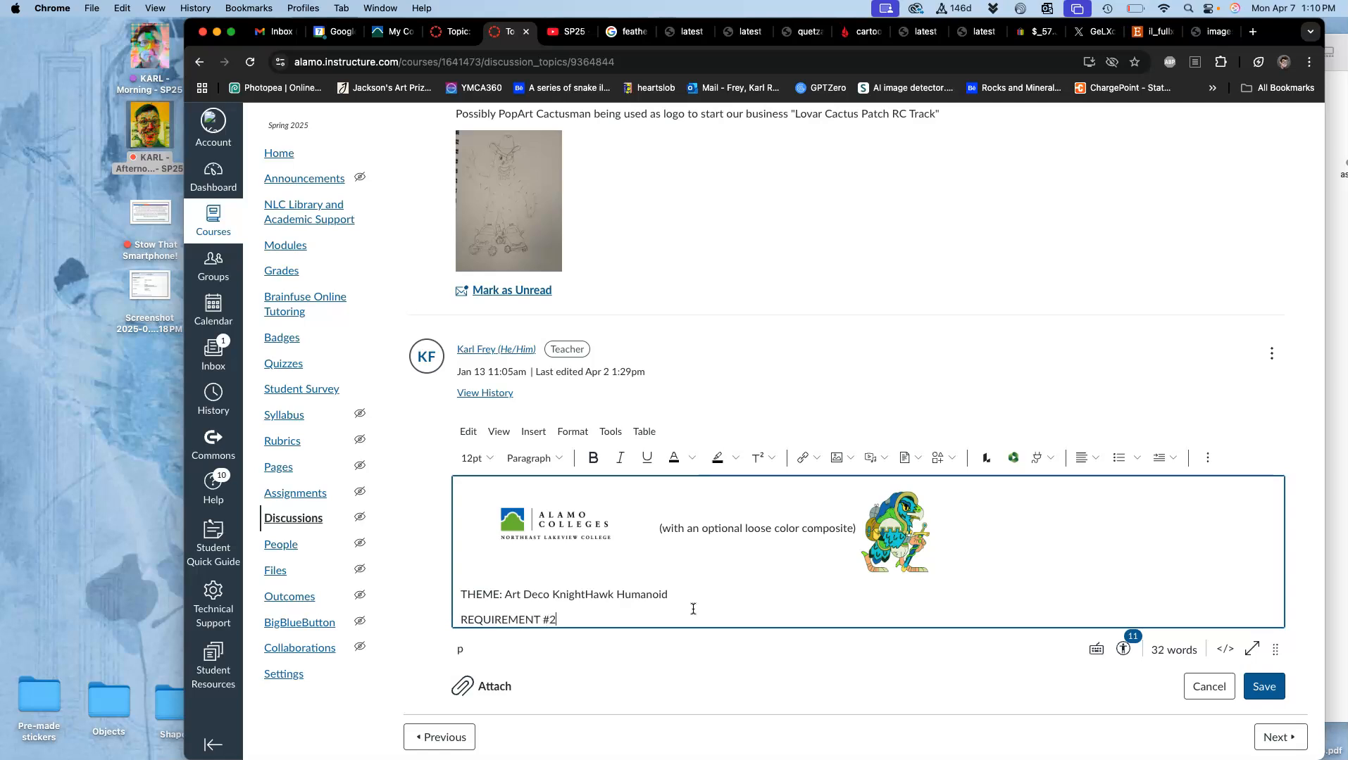
text( : Clean Vector Line Art)
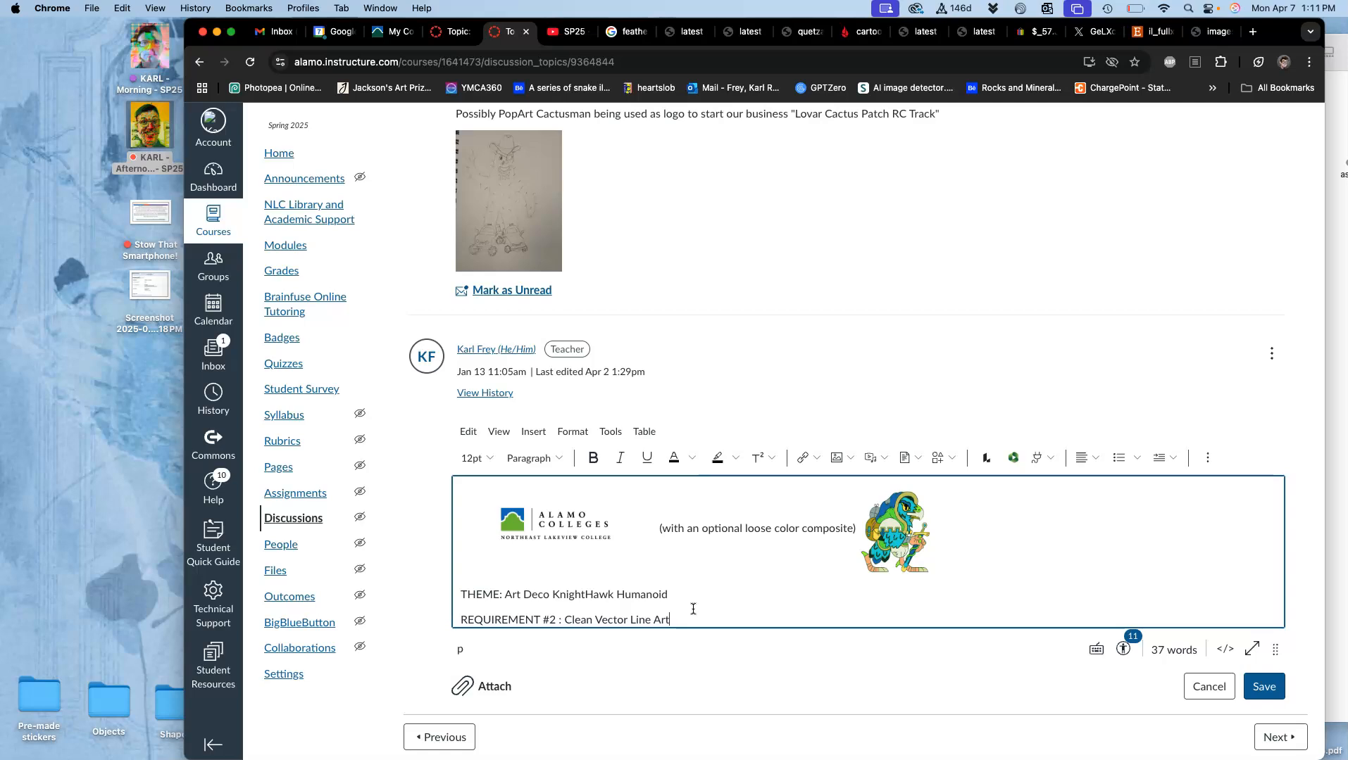
key(Return)
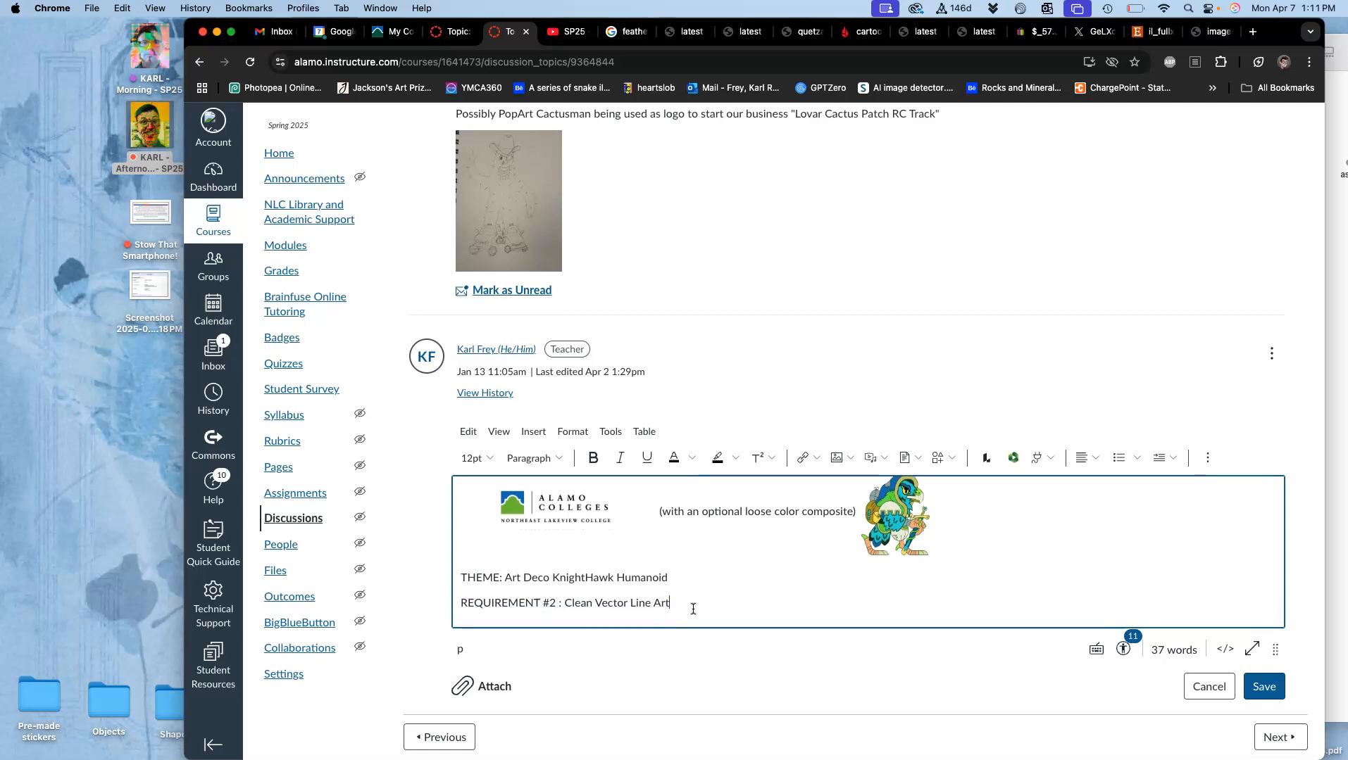
key(Return)
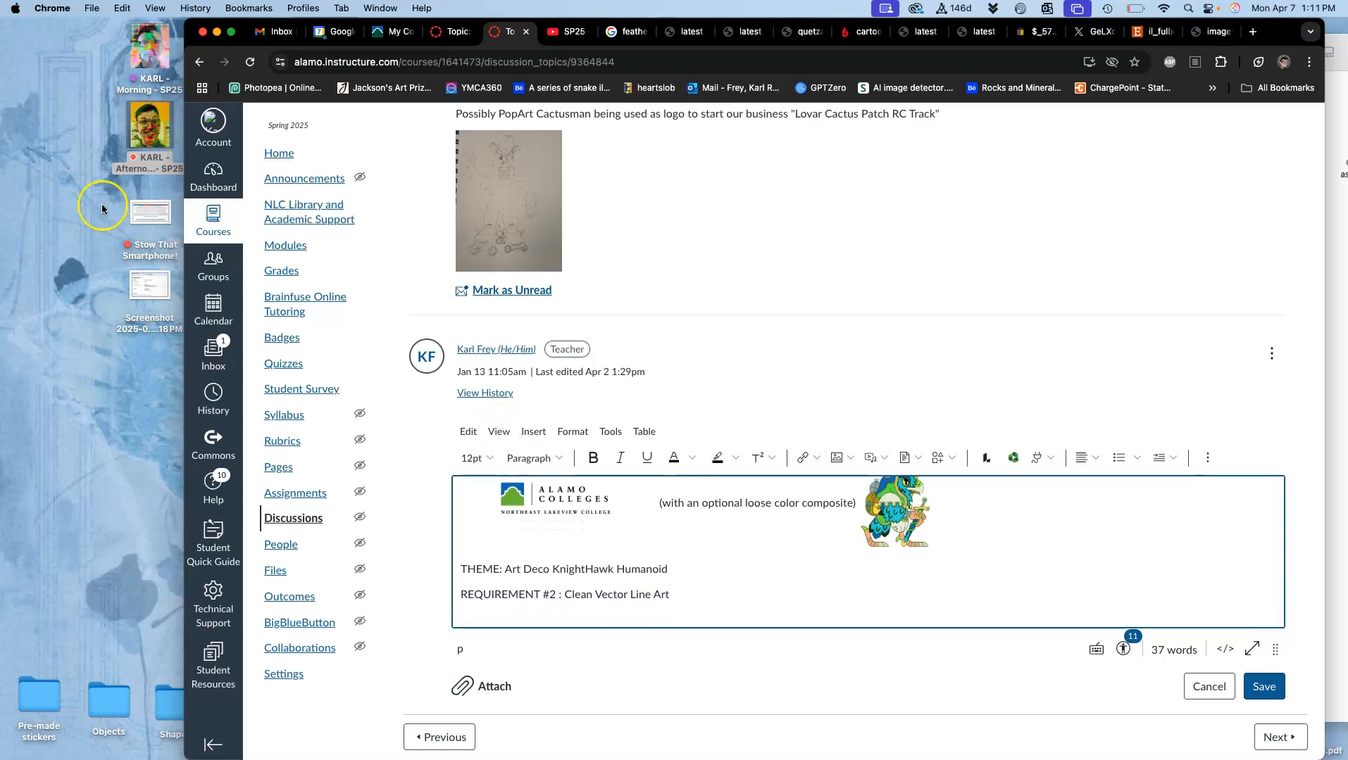
Step: Switch to Photoshop
mouse_move(3, 131)
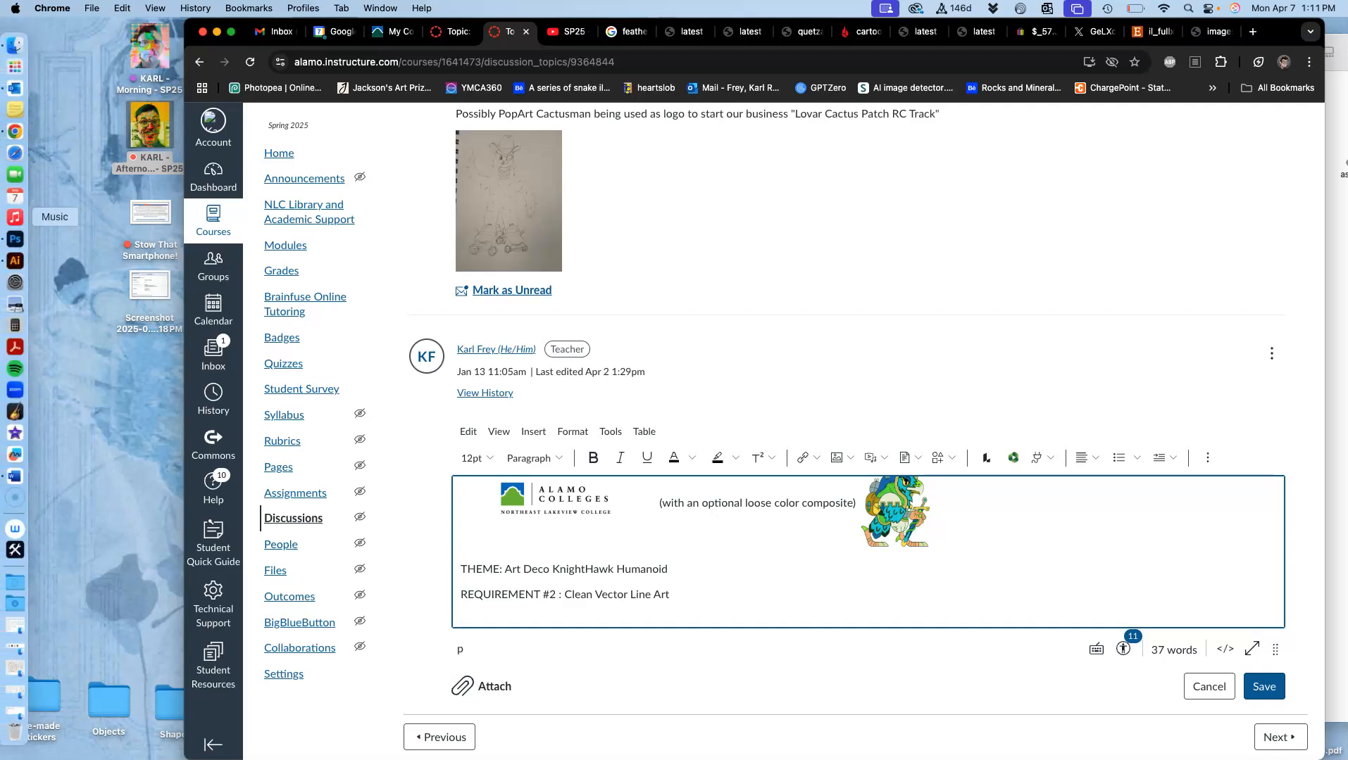
click(10, 238)
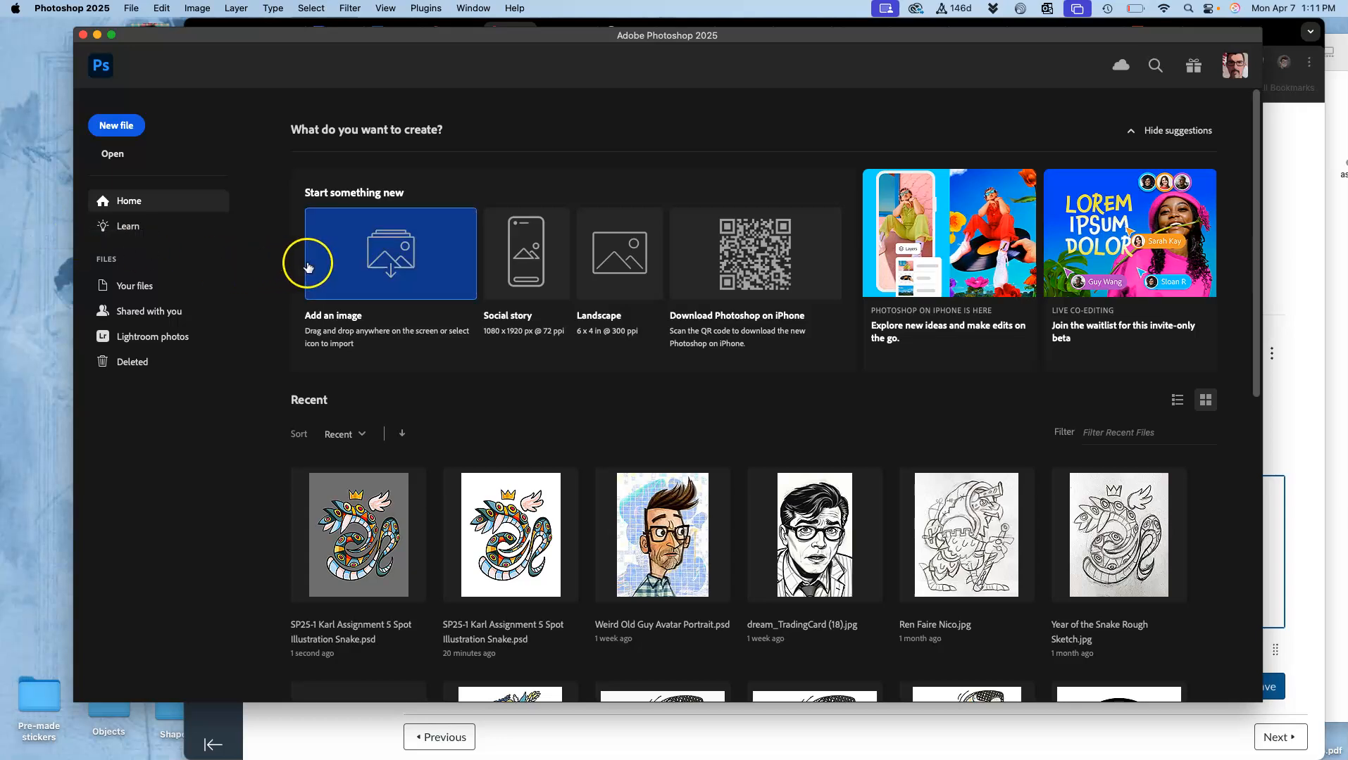
click(135, 8)
click(136, 37)
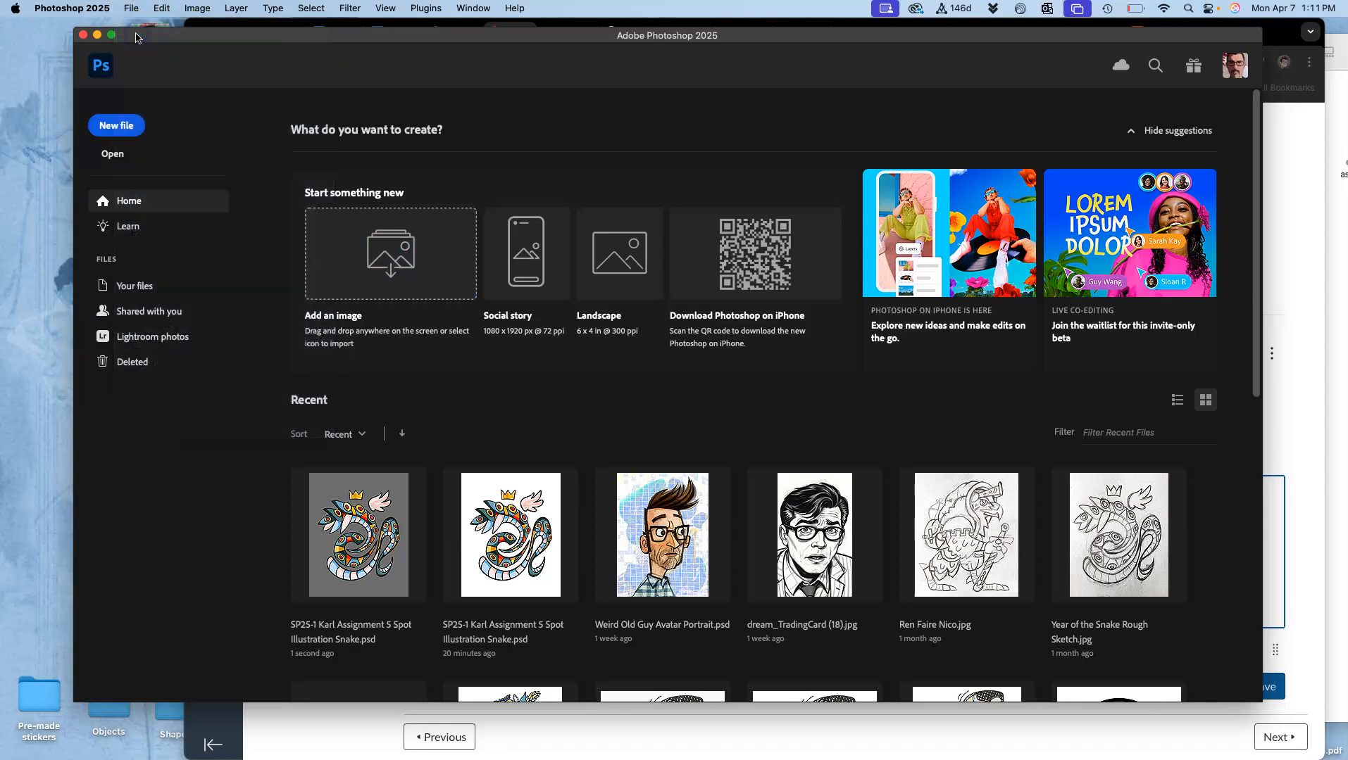
click(855, 419)
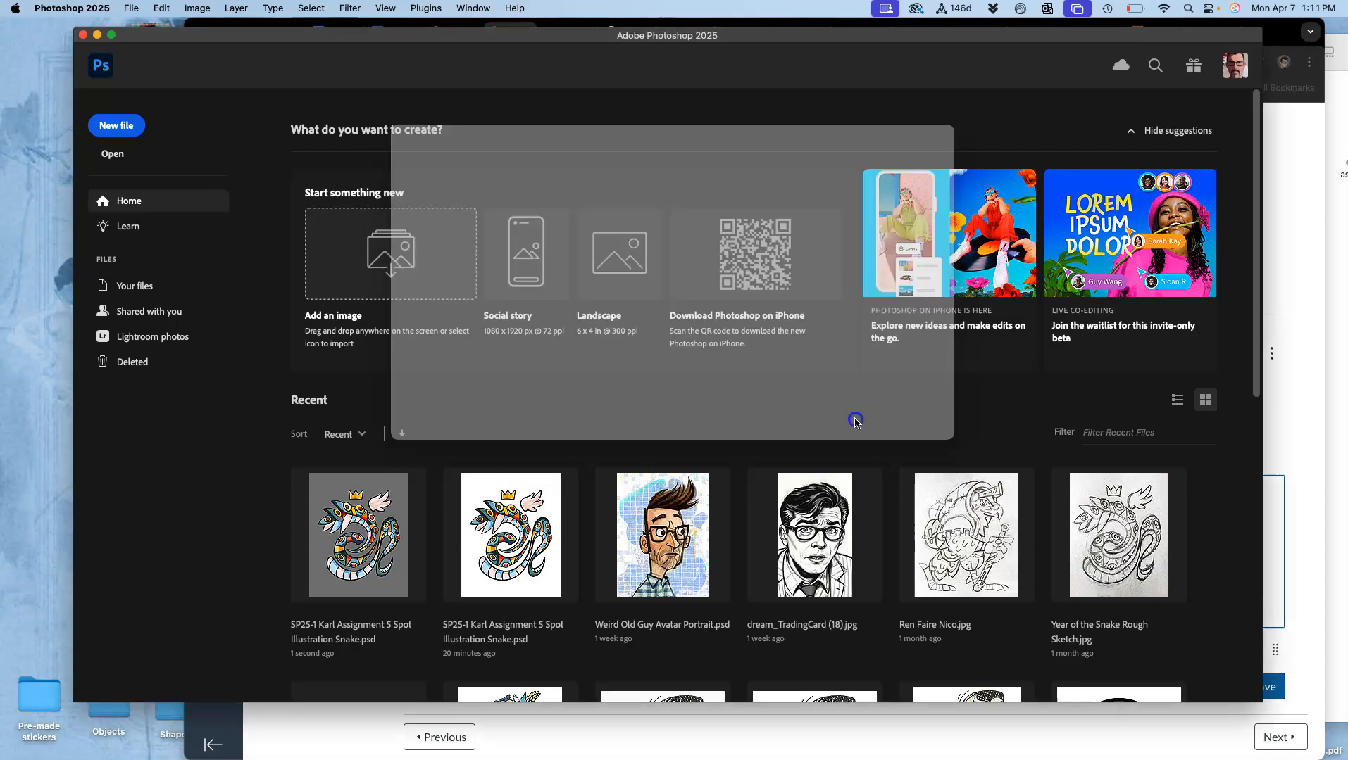
Step: Create an 8 x 10 in, 350 ppi RGB document named "SP25-2", the artist's first name and "Assign 5 Spot Illustation Ren Faire Nico"
click(133, 8)
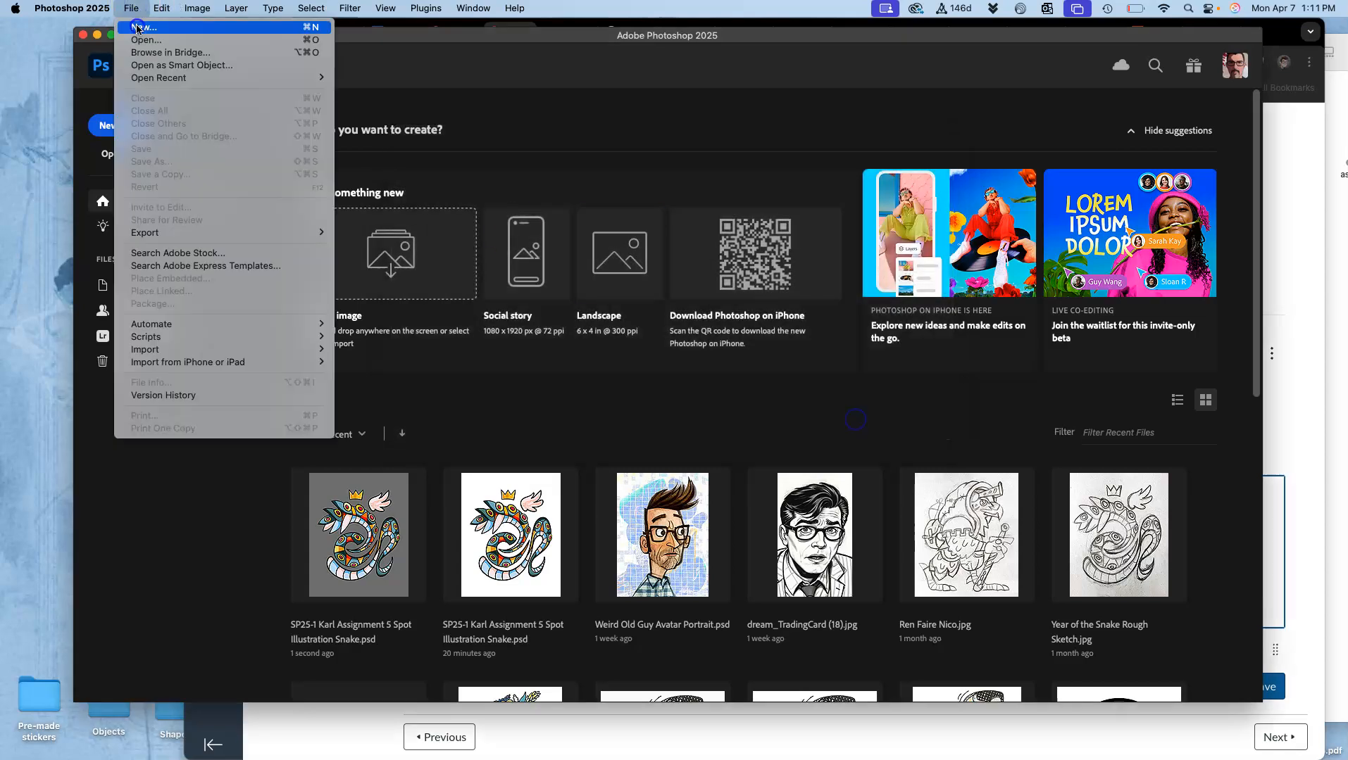
click(138, 27)
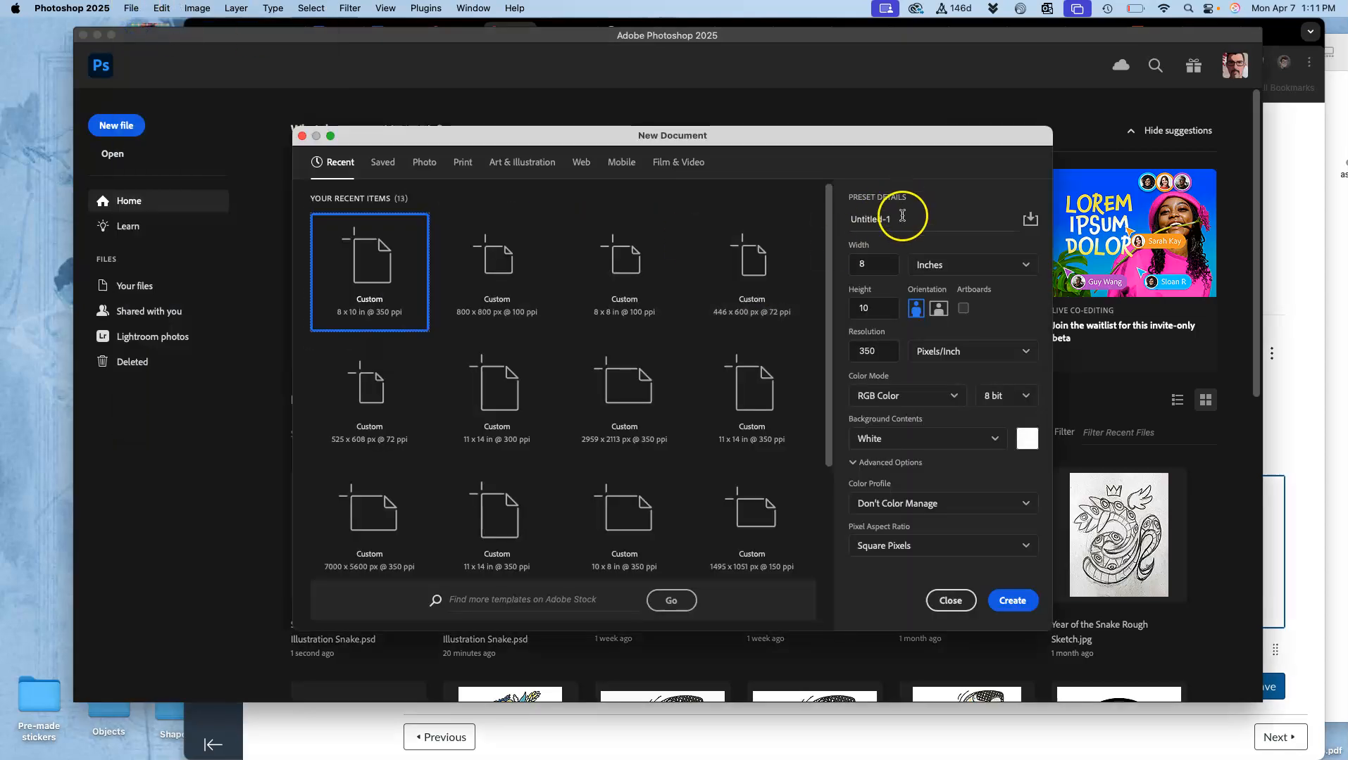
double_click(872, 216)
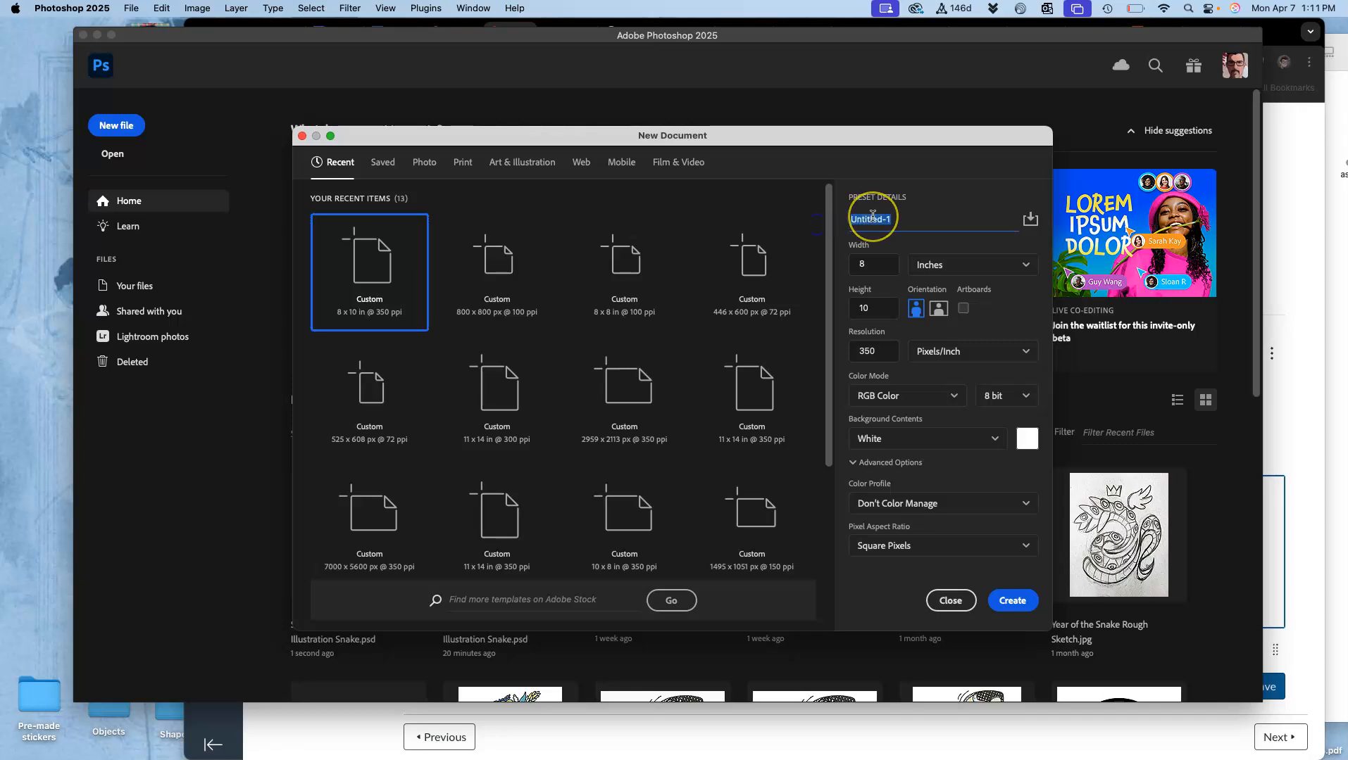
text(SP25 2 Karl Assign)
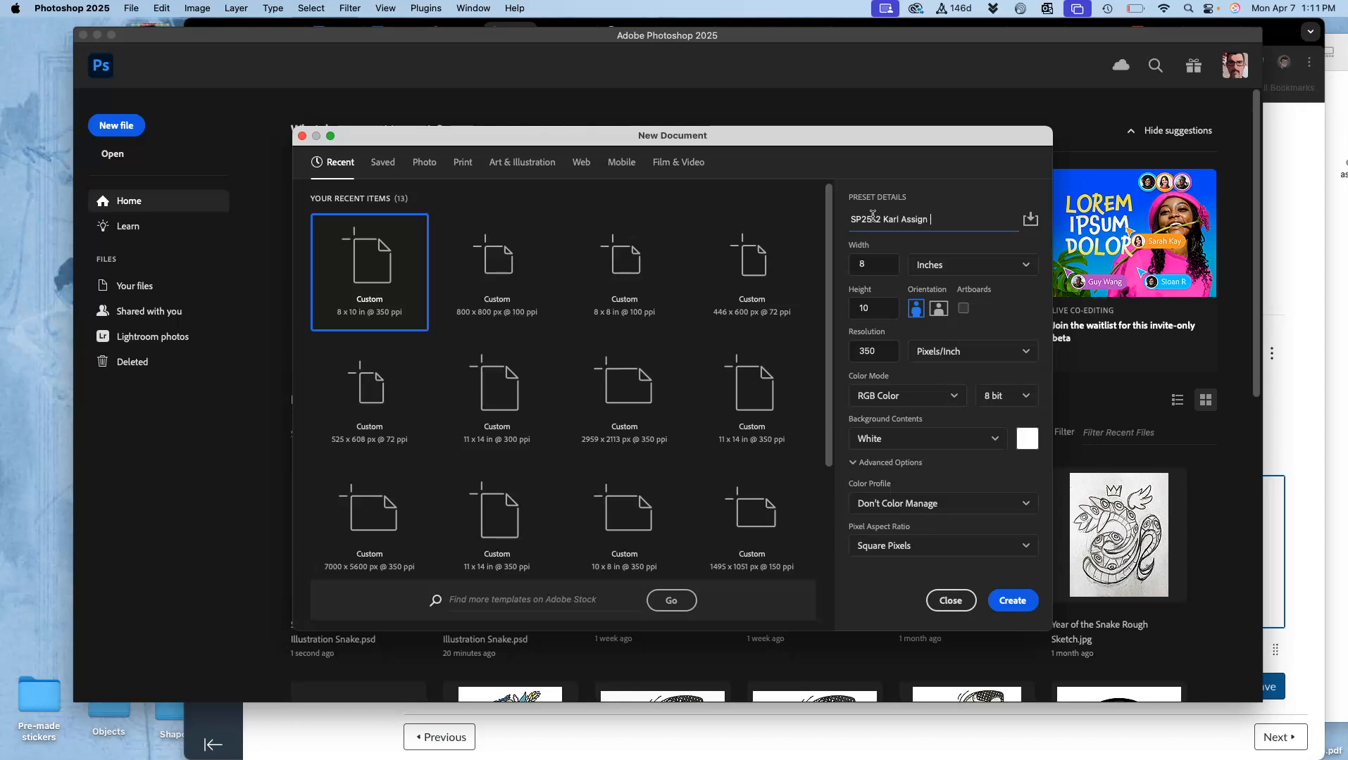
text( 5 Spot Illu)
text(Ren Faire Nico)
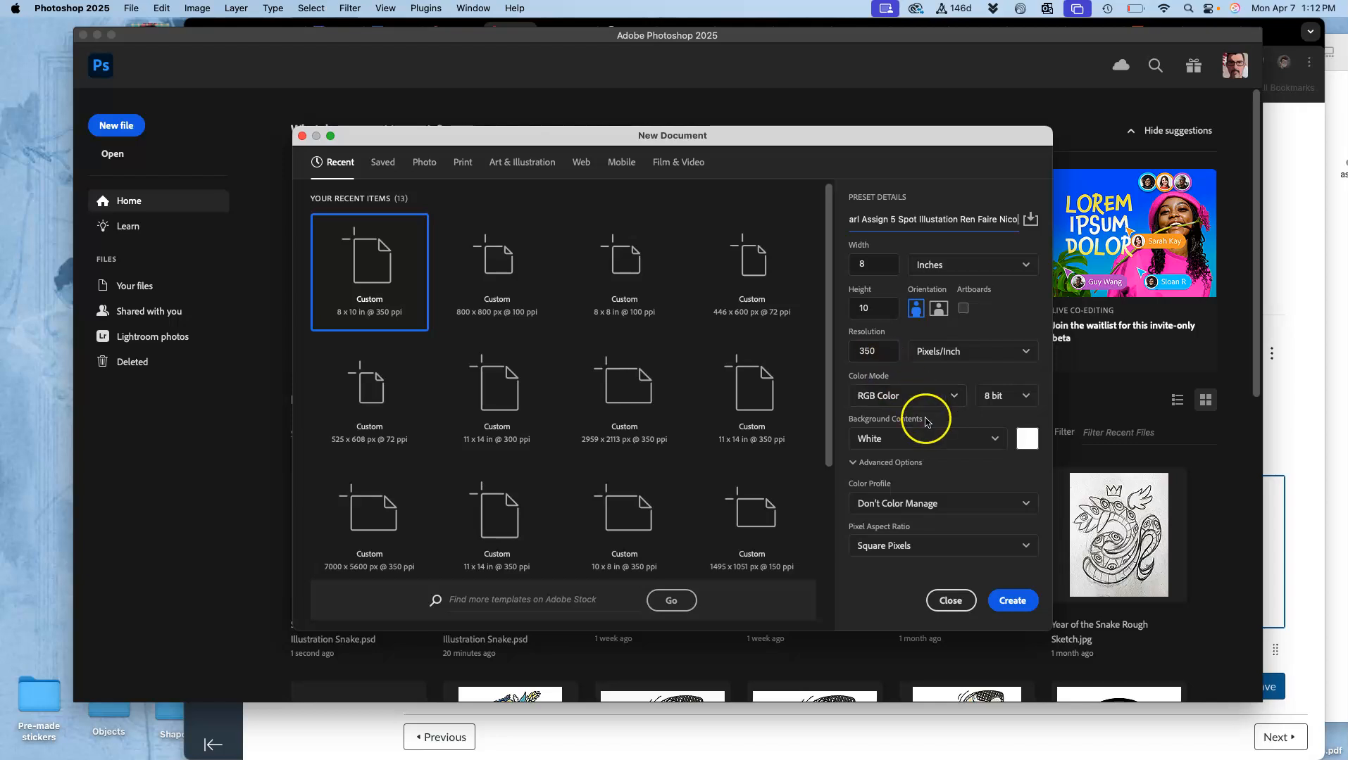
click(1013, 603)
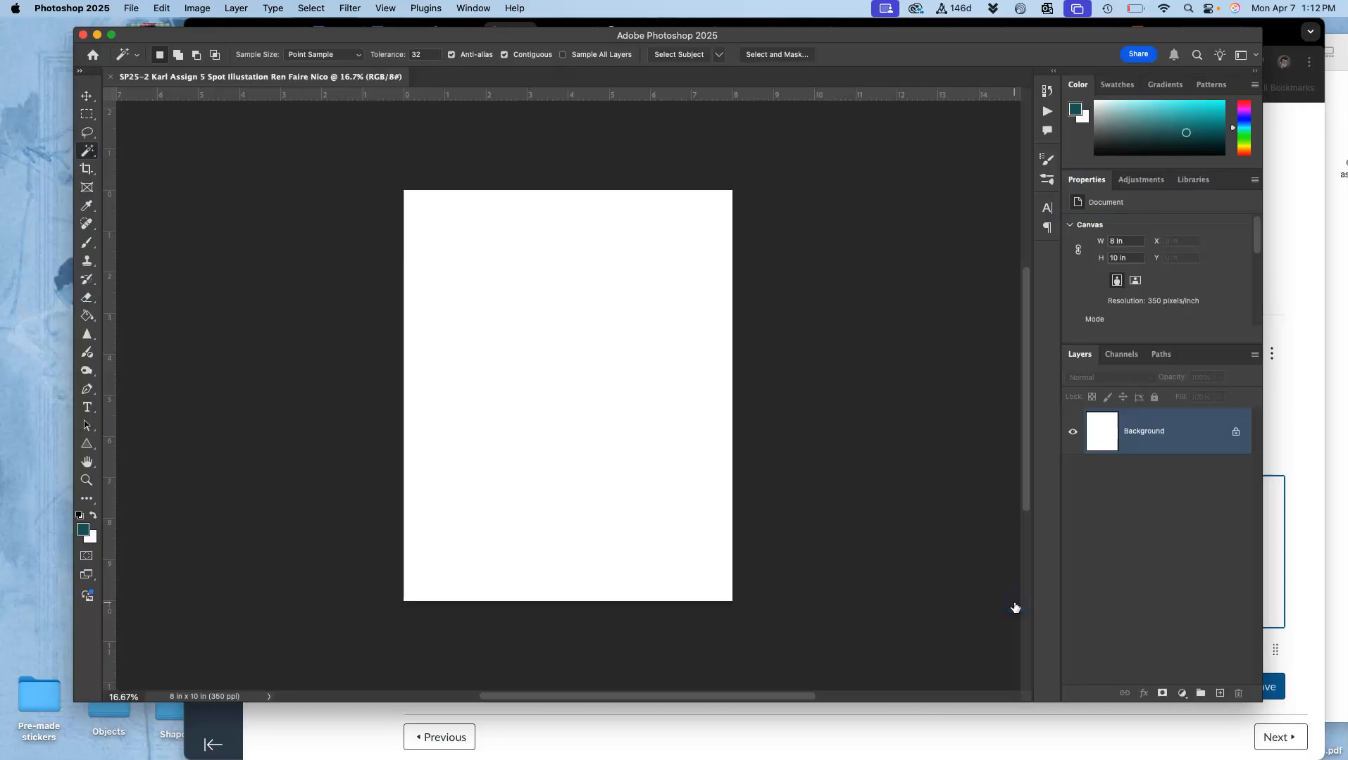
Step: Check the new document's dimensions and resolution with Image Size
click(198, 9)
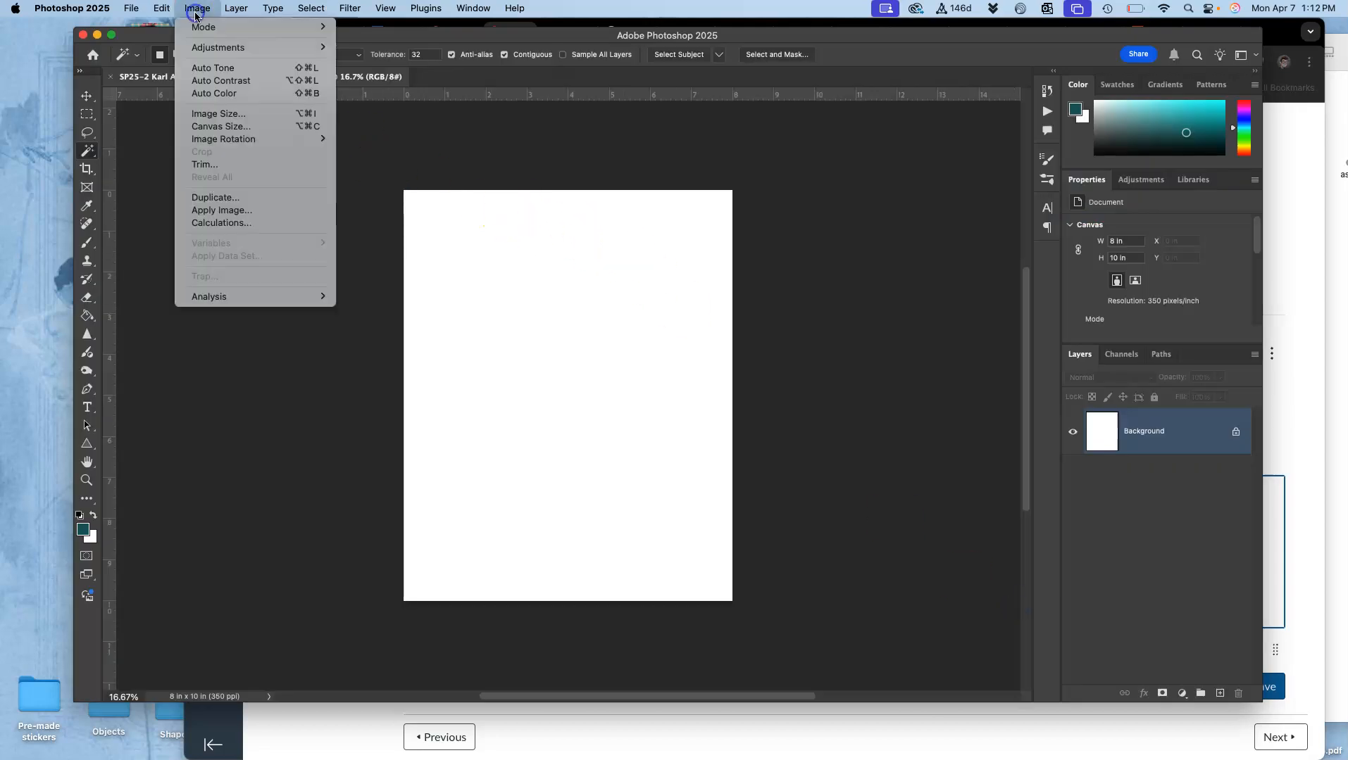
click(200, 113)
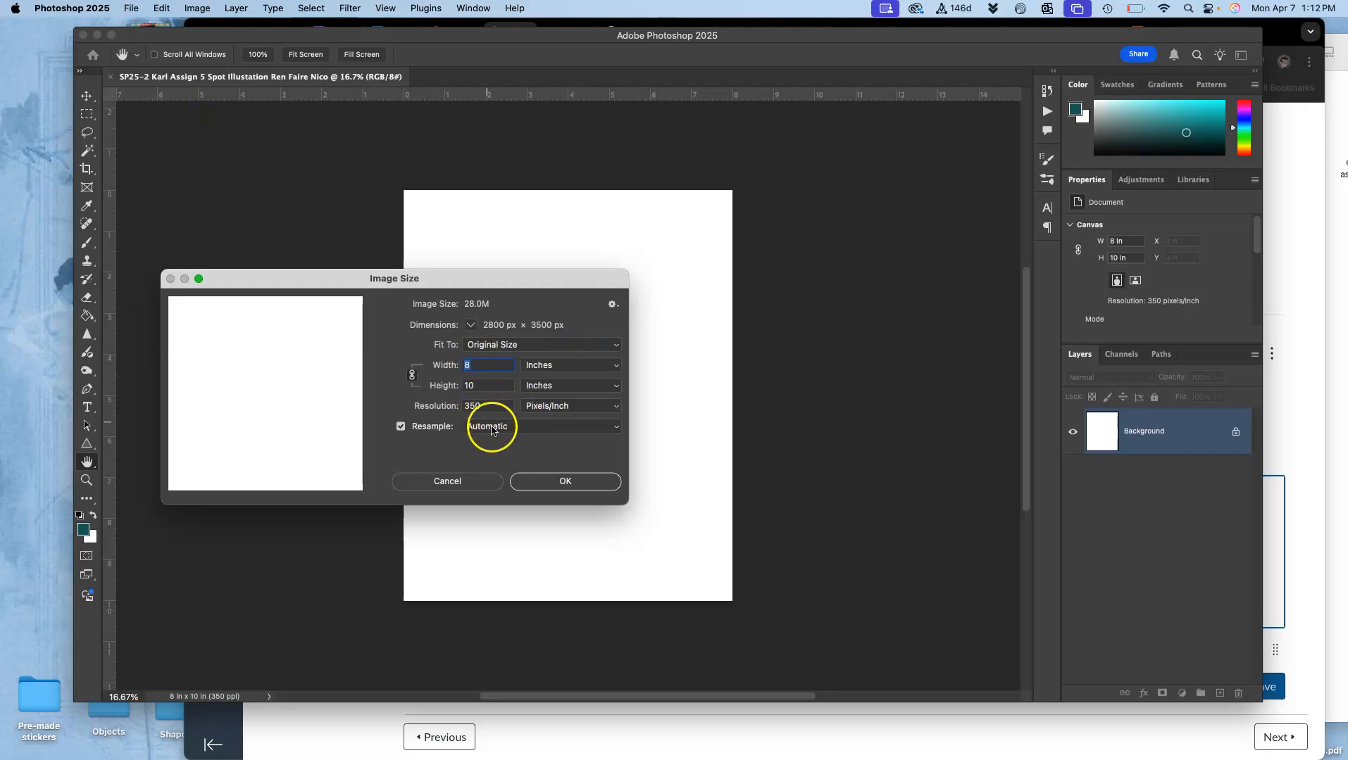
click(555, 480)
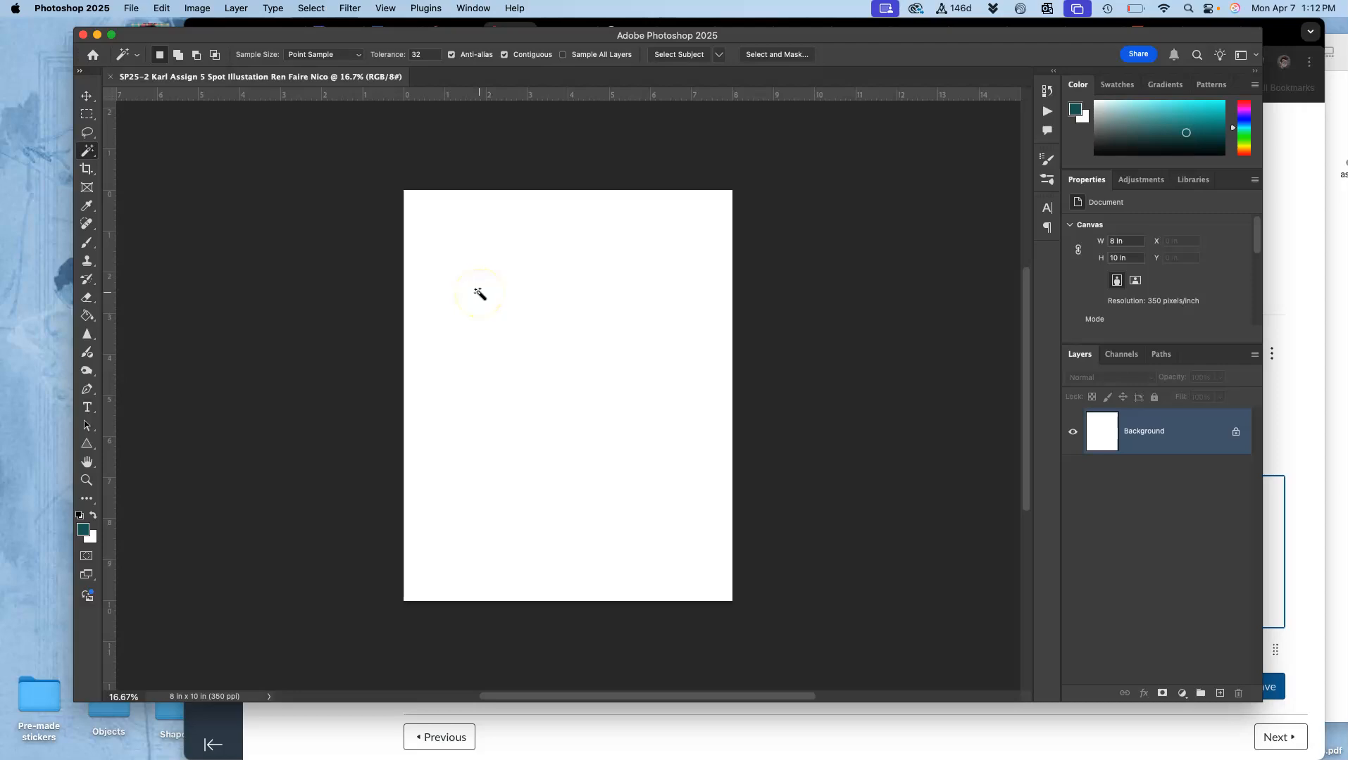
Step: Place the Deco Nico EPS line art from the Assign. #5 folder into the new Photoshop document
key(ctrl+Up)
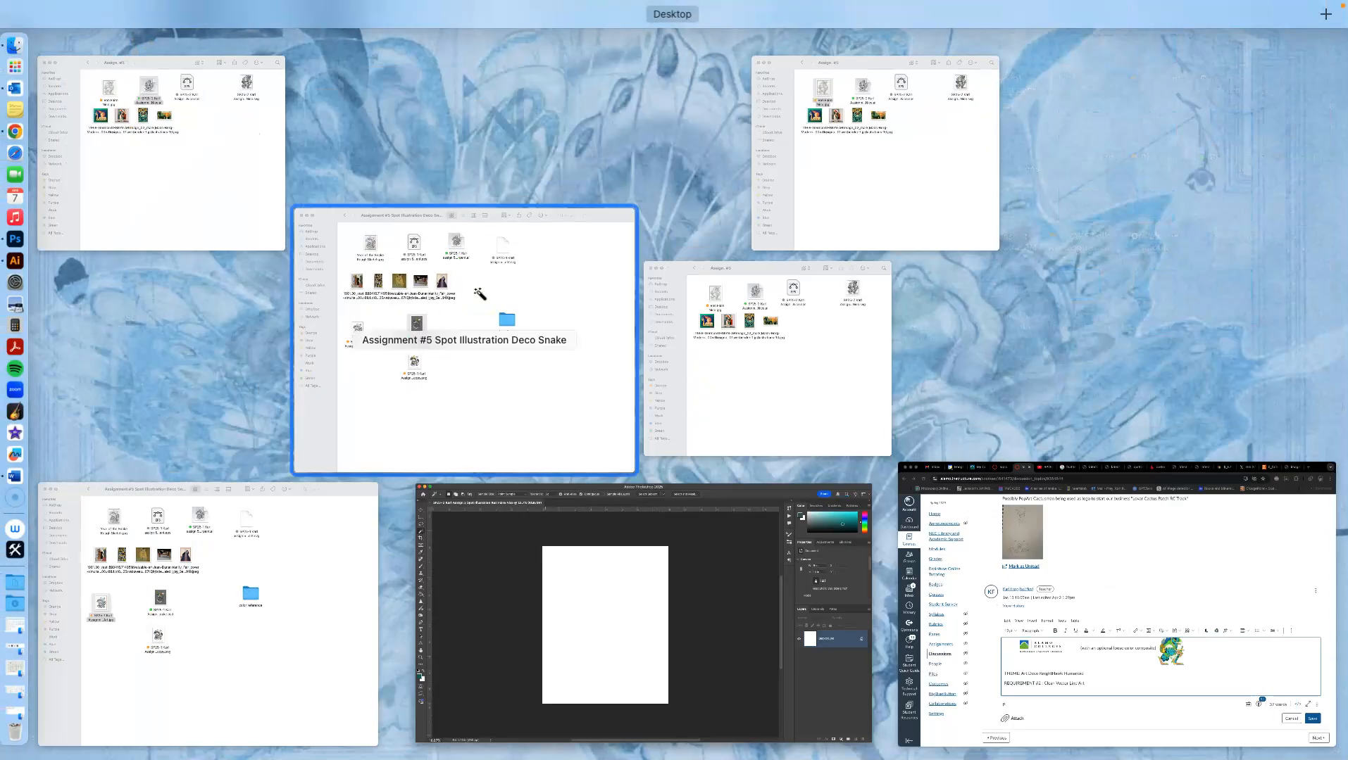
click(160, 141)
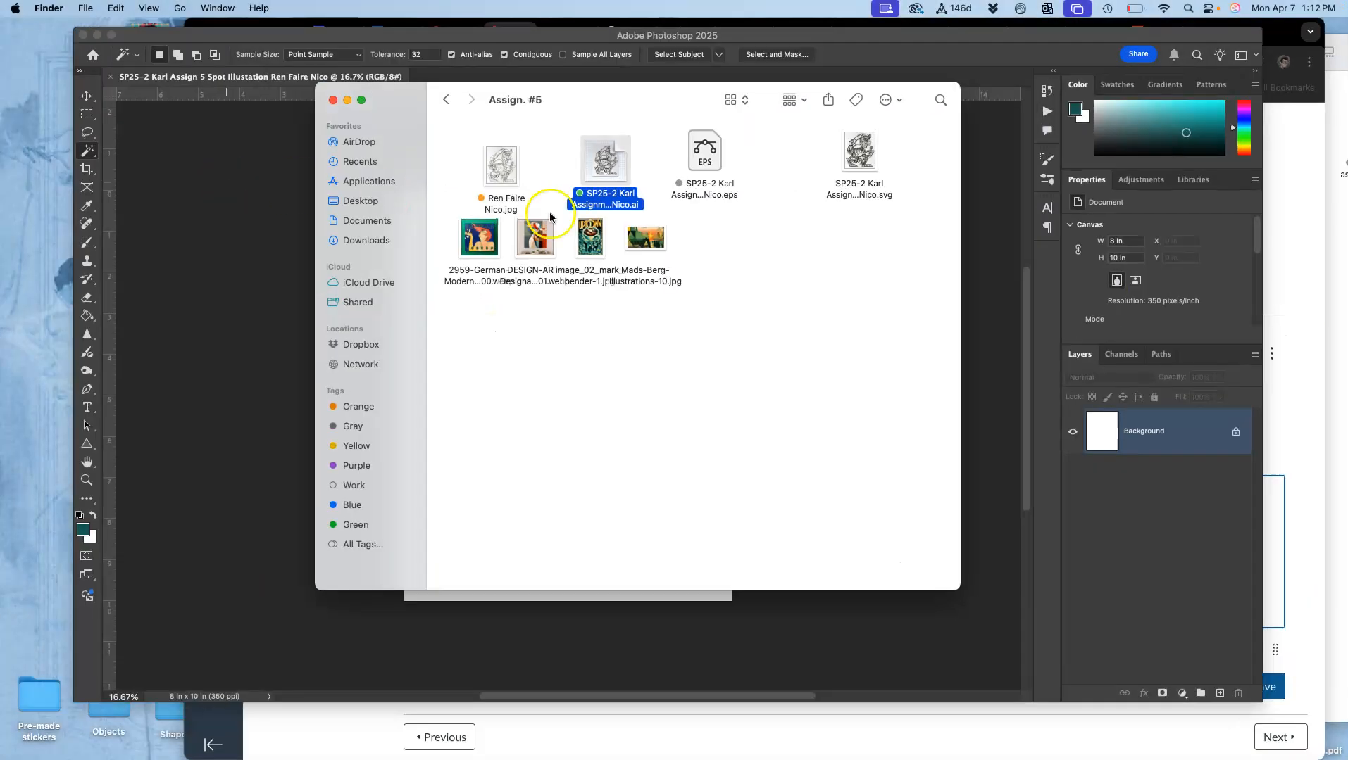
right_click(701, 162)
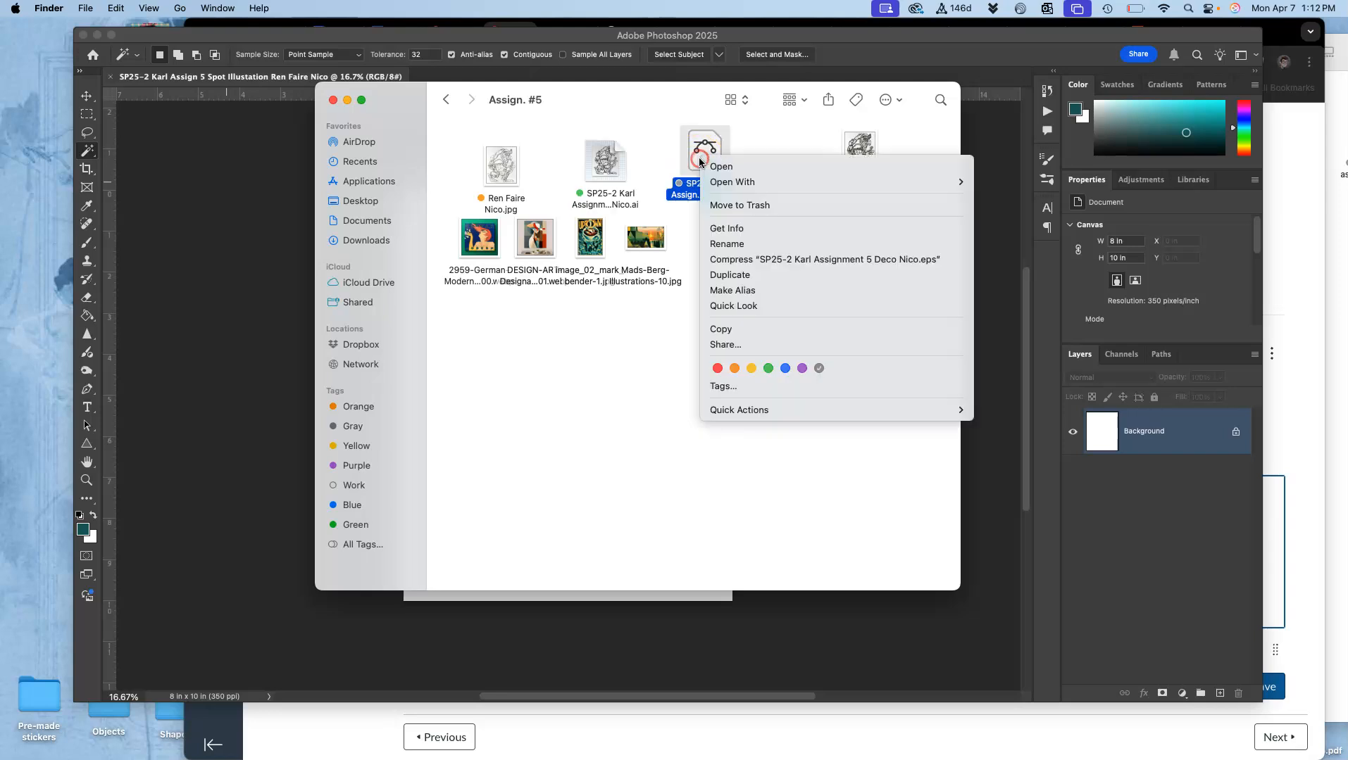
click(605, 103)
drag(605, 103, 1009, 292)
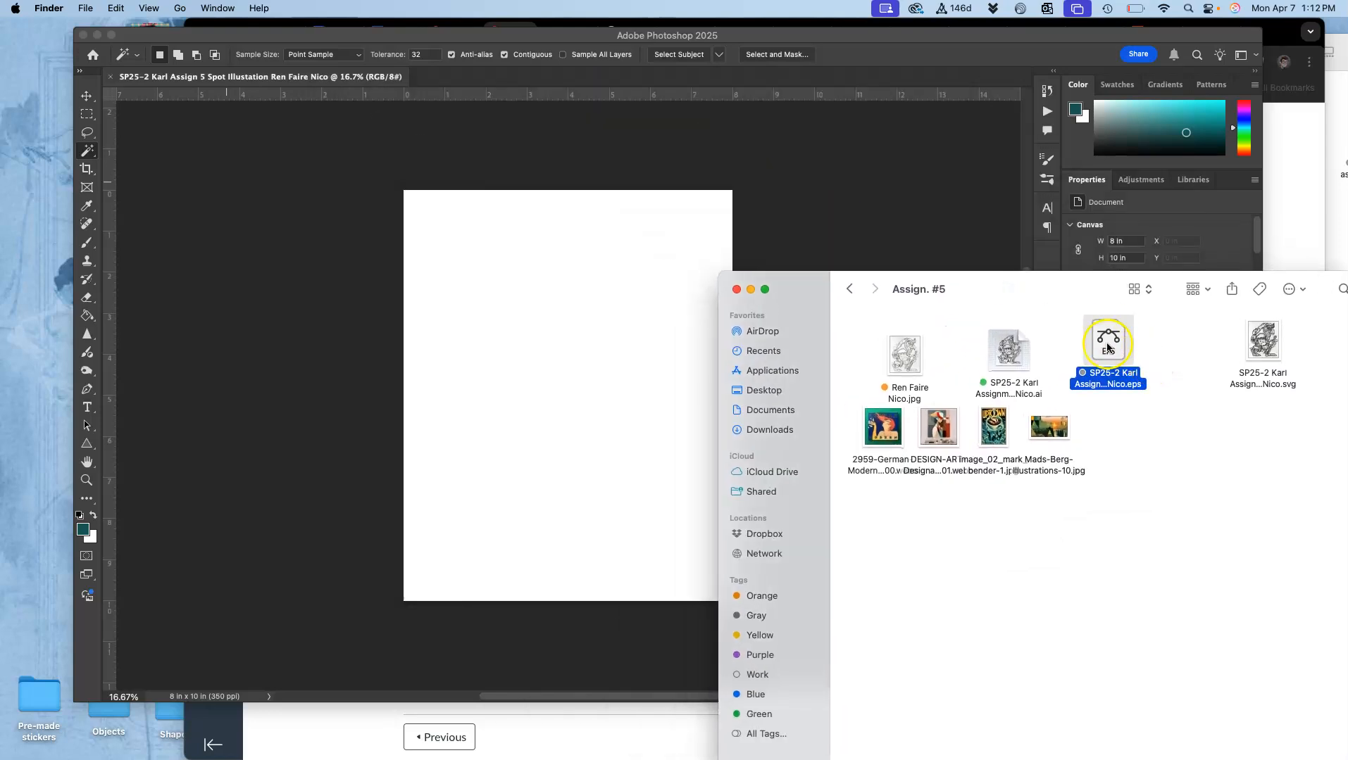
drag(1120, 345, 586, 334)
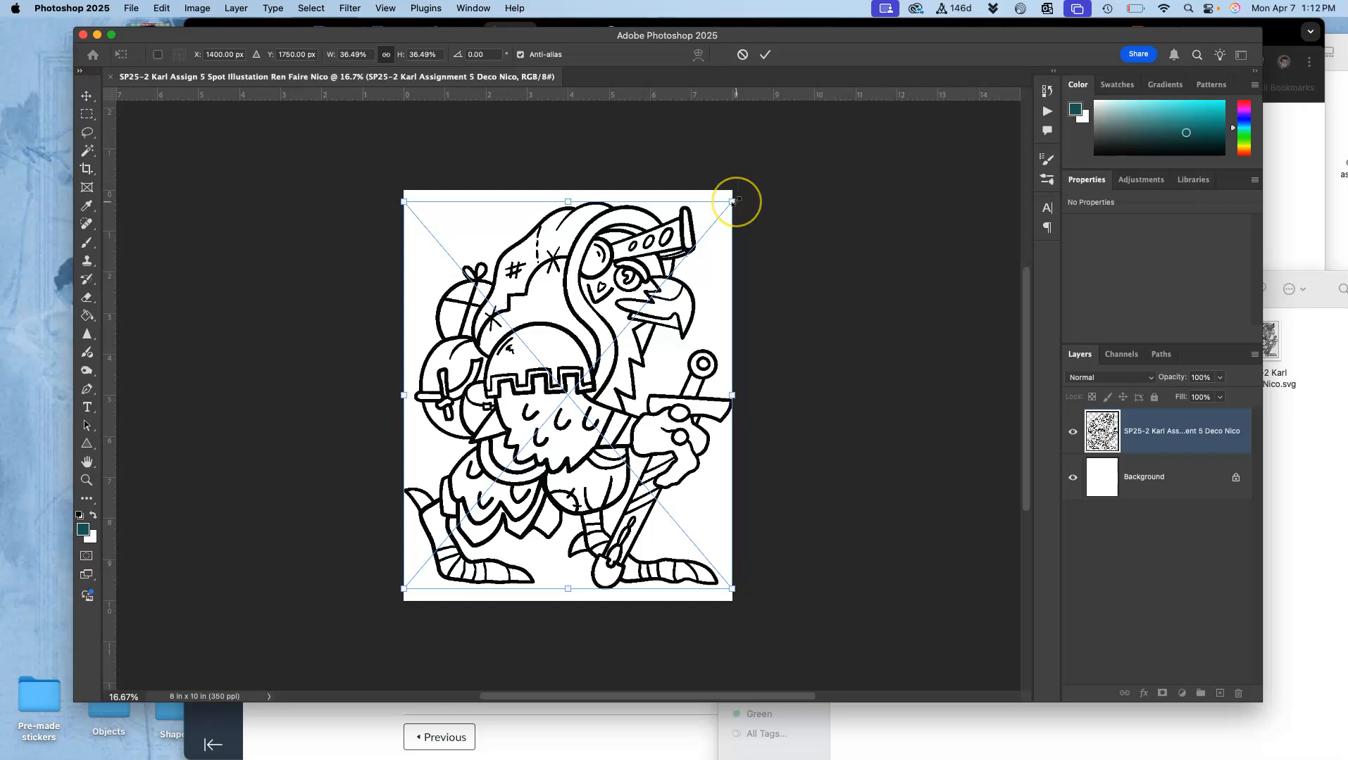
Step: Scale the placed line art proportionally about its center to about 30%, then lock its layer completely
drag(736, 203, 706, 235)
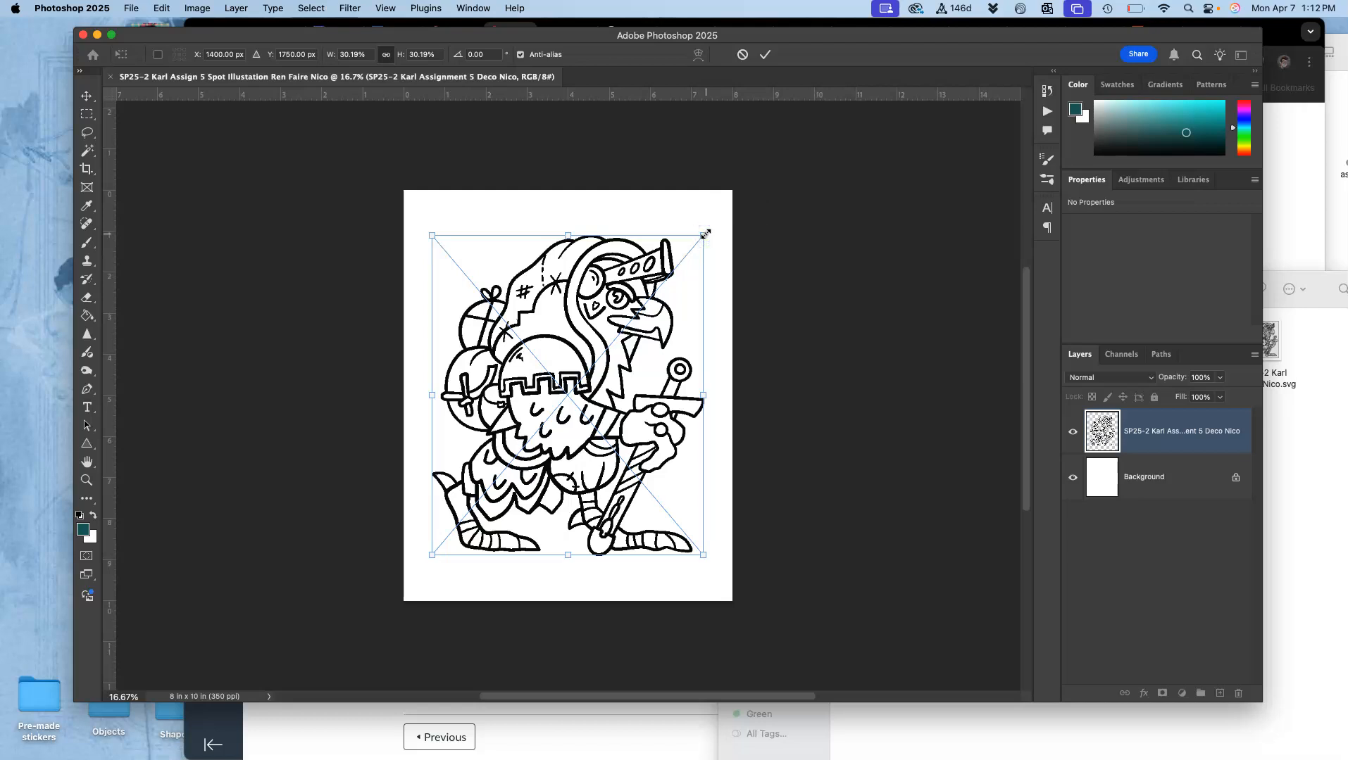
key(Return)
click(1119, 559)
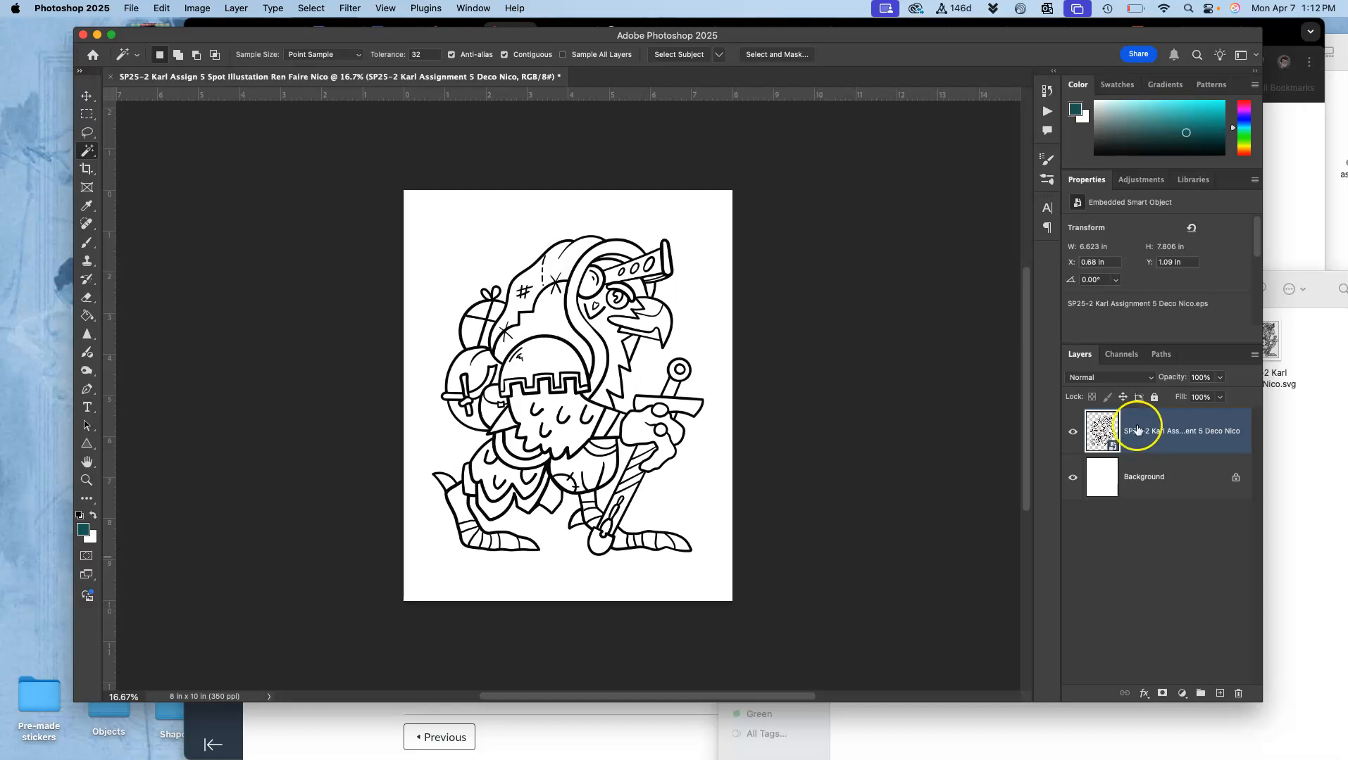
click(1155, 399)
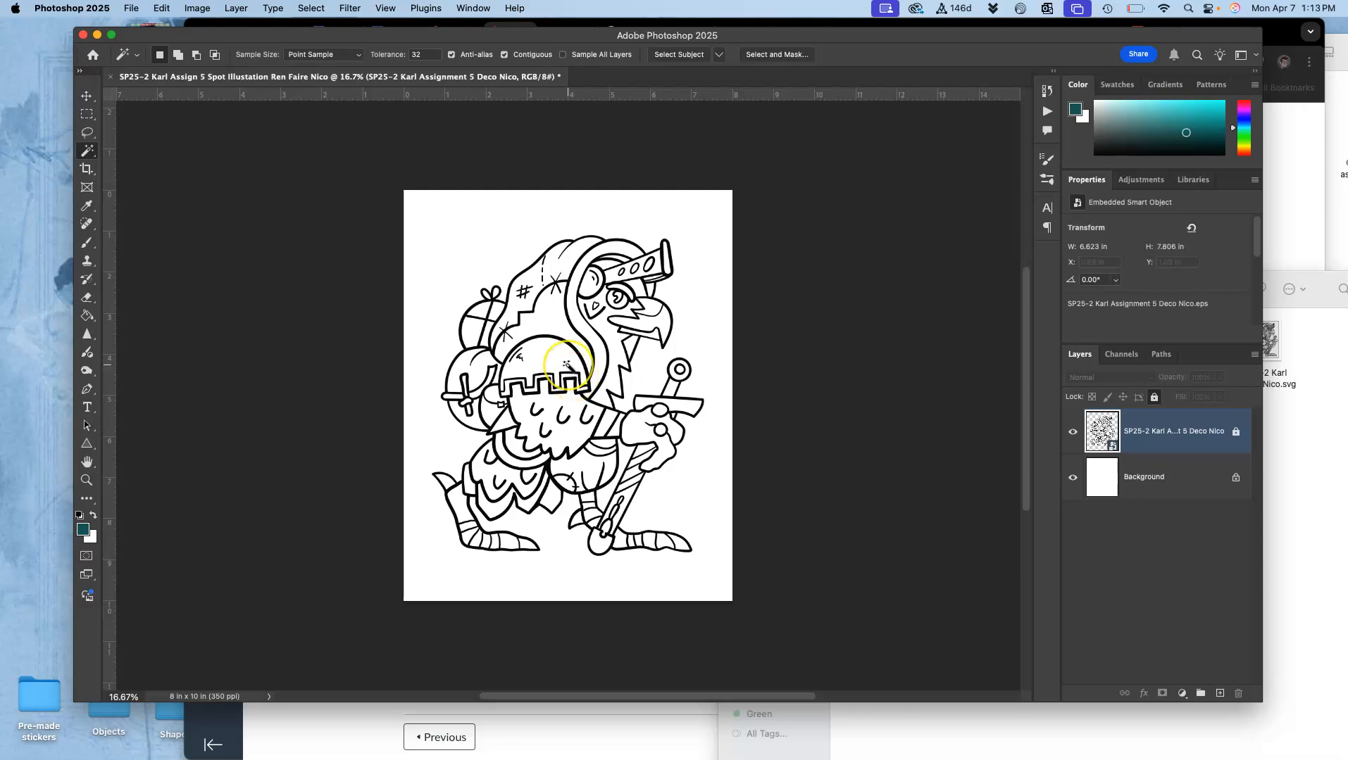
Step: Inspect the line edges up close and save a JPEG copy to the Desktop at quality 12, Baseline ("Standard")
key(super+plus)
key(super+plus)
key(super+plus)
key(super+plus)
key(super+plus)
key(super+plus)
key(super+plus)
key(super+plus)
key(super+plus)
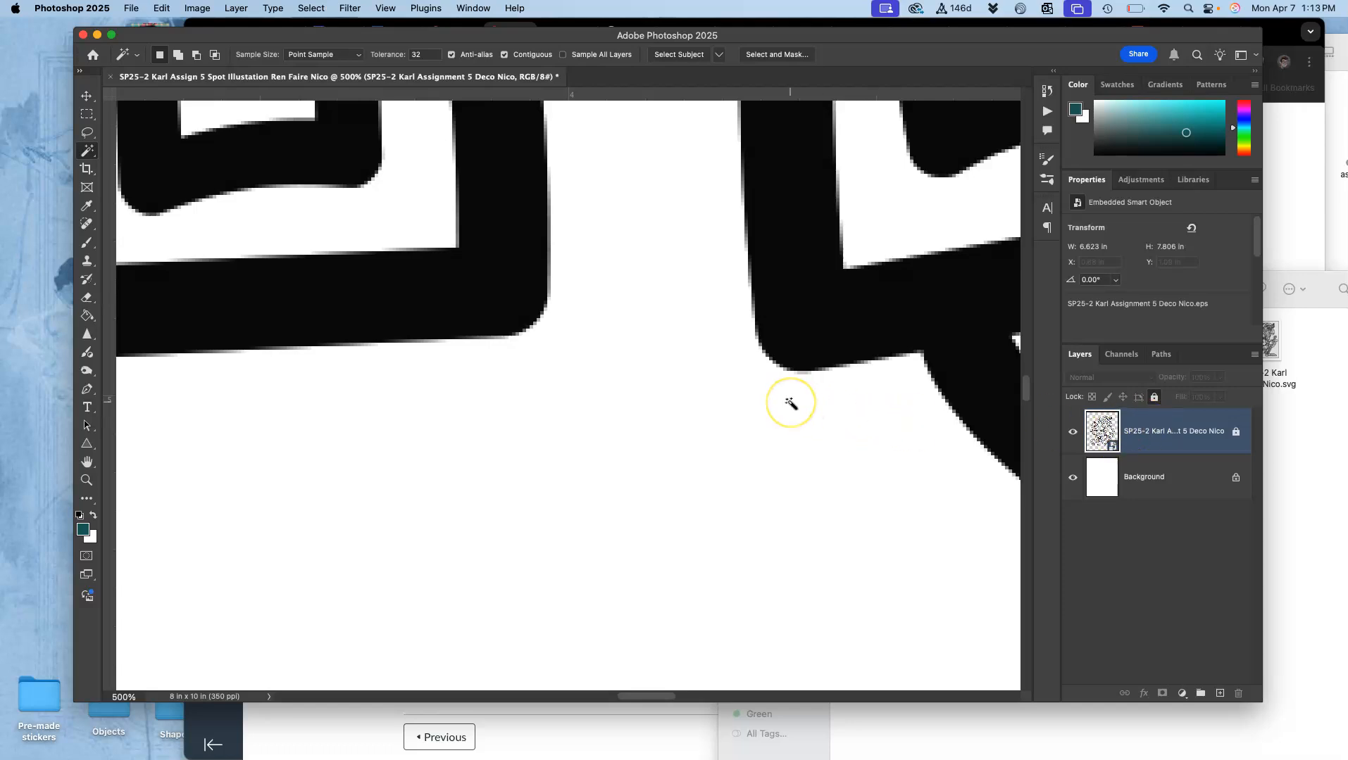
scroll(790, 403, down, 10)
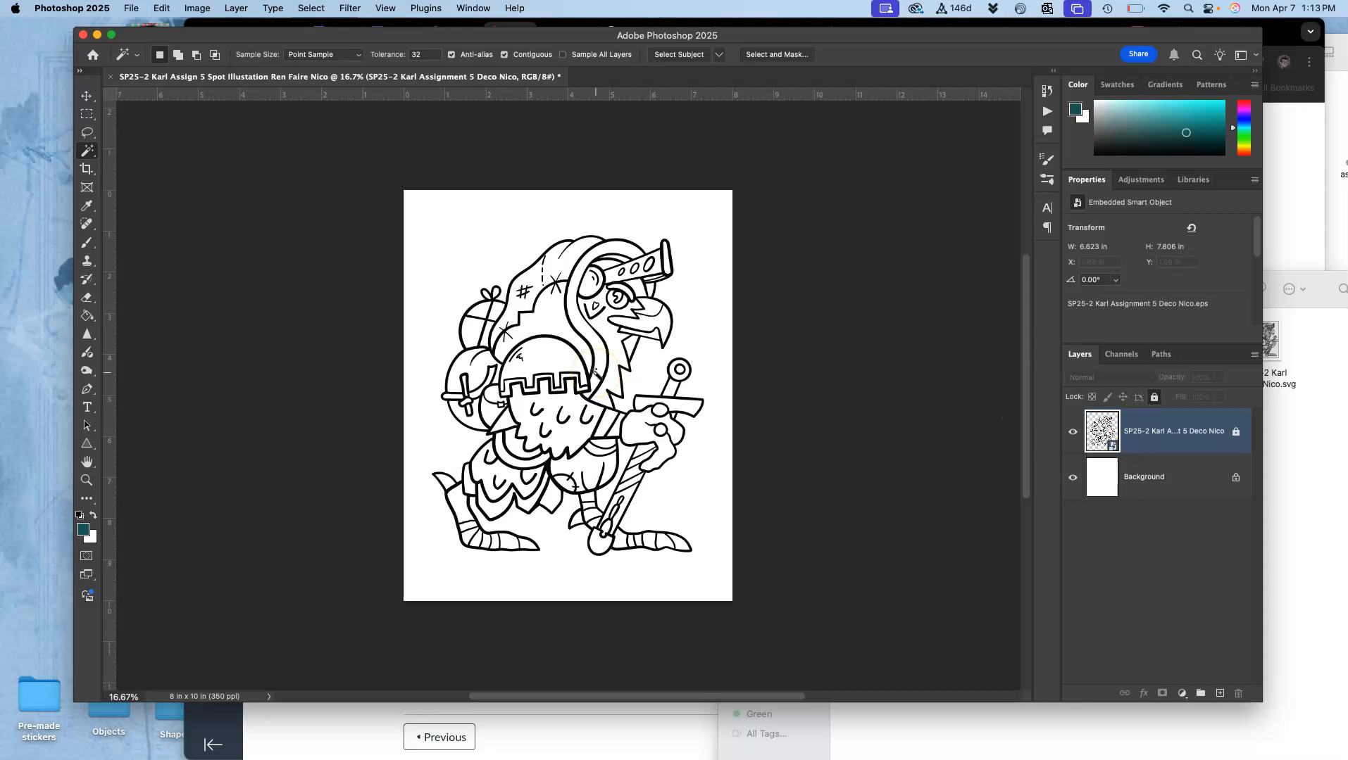
click(131, 9)
click(159, 177)
click(680, 311)
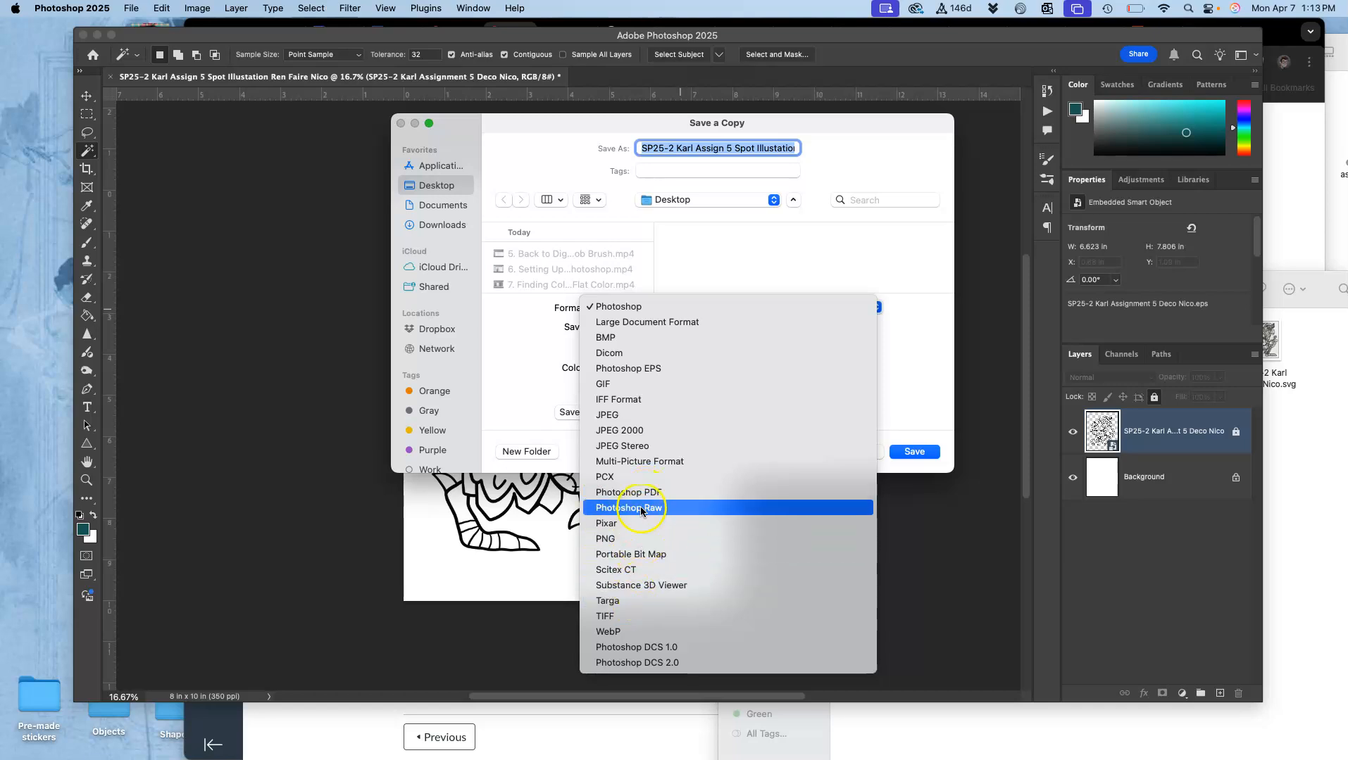
click(648, 414)
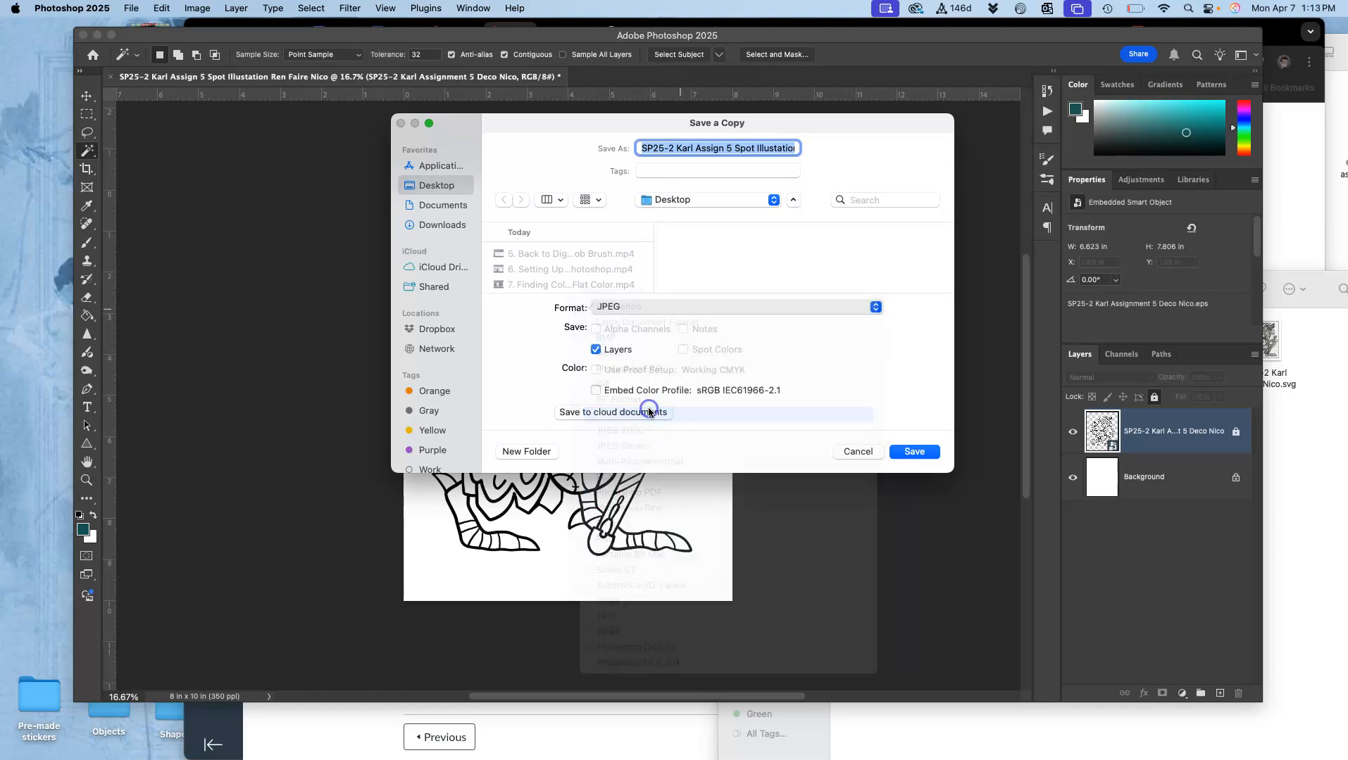
click(913, 452)
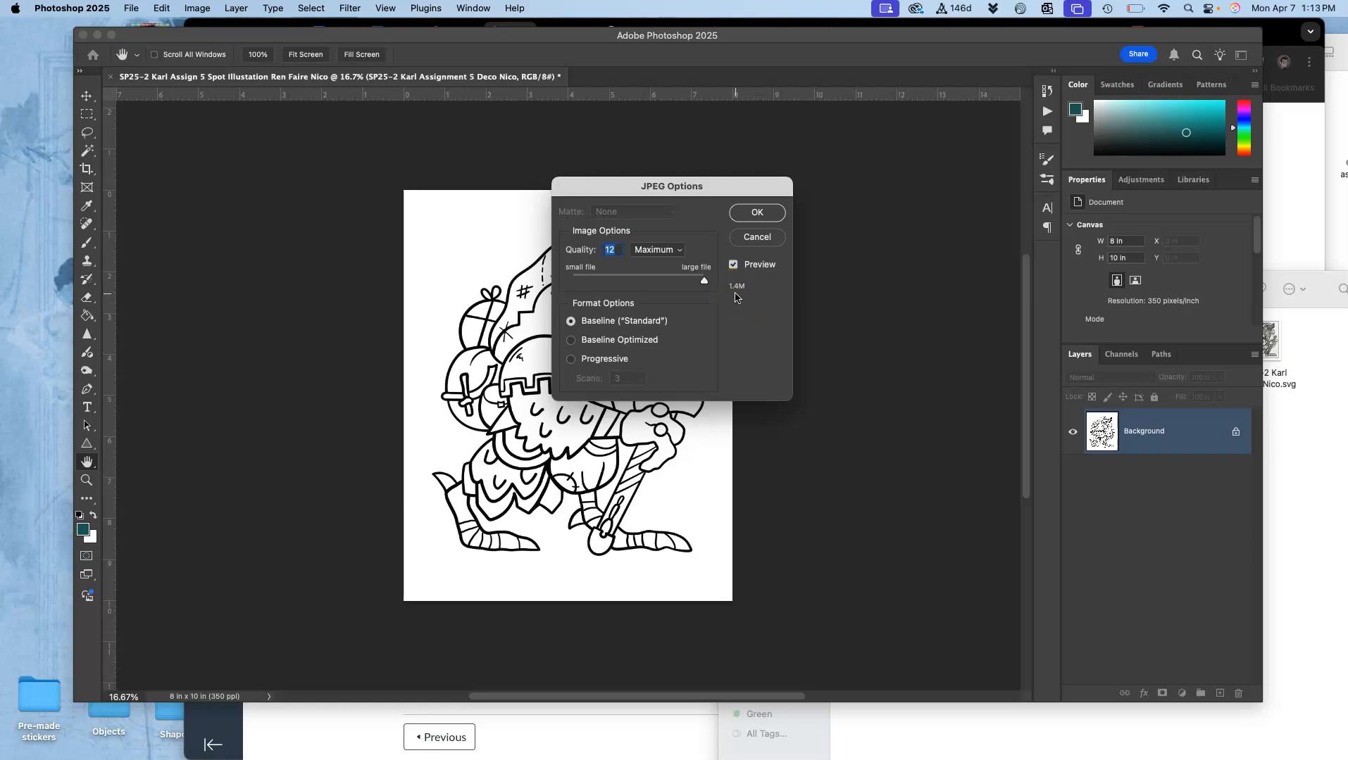
click(757, 214)
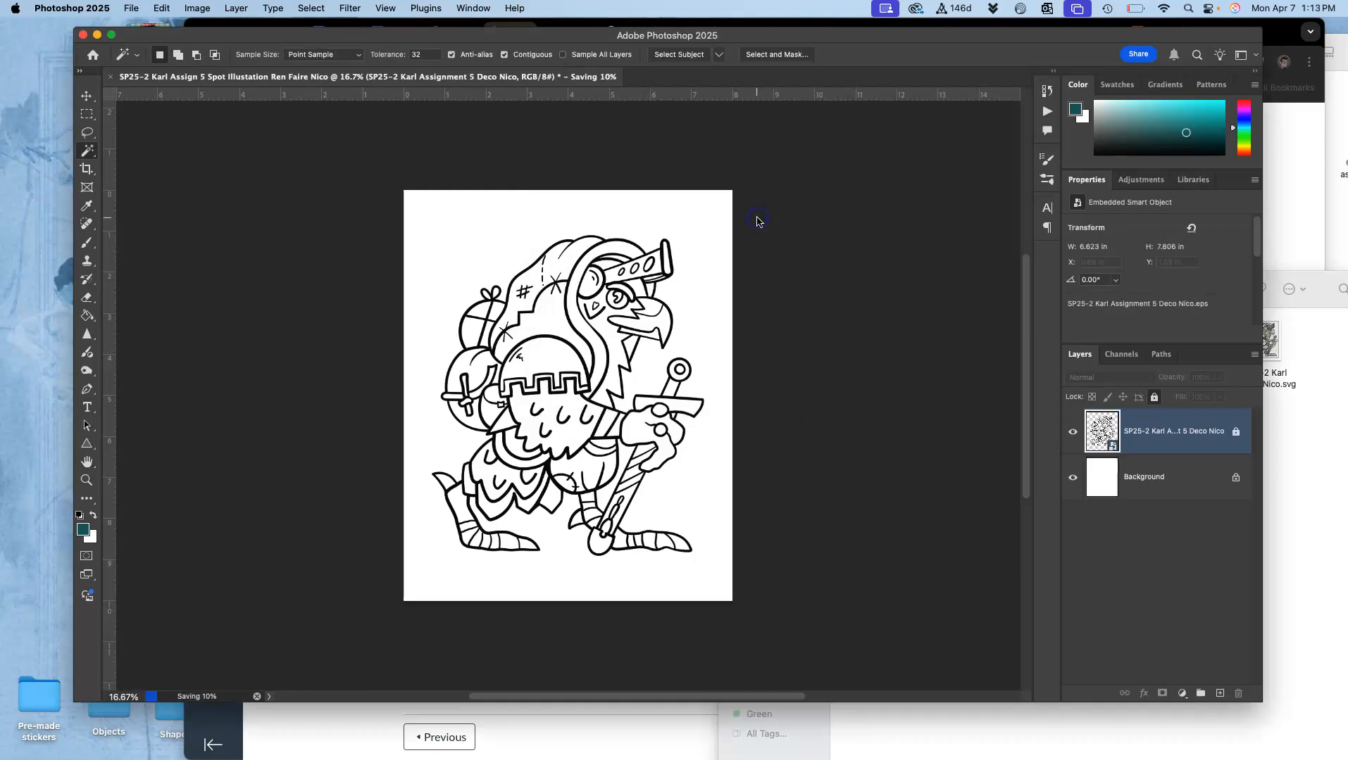
Step: Switch to the Canvas discussion in Chrome and insert the exported line art JPEG from the desktop below the REQUIREMENT #2 line
click(1303, 260)
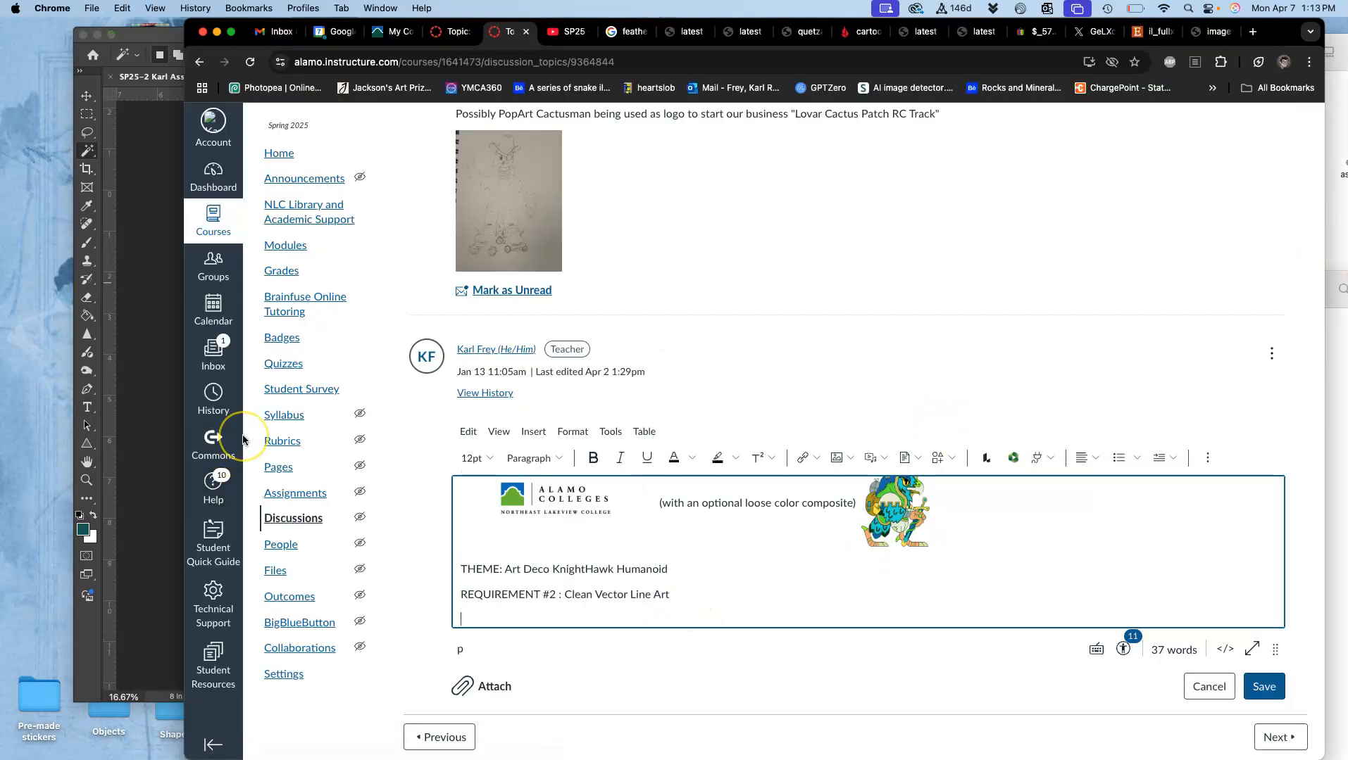
key(F11)
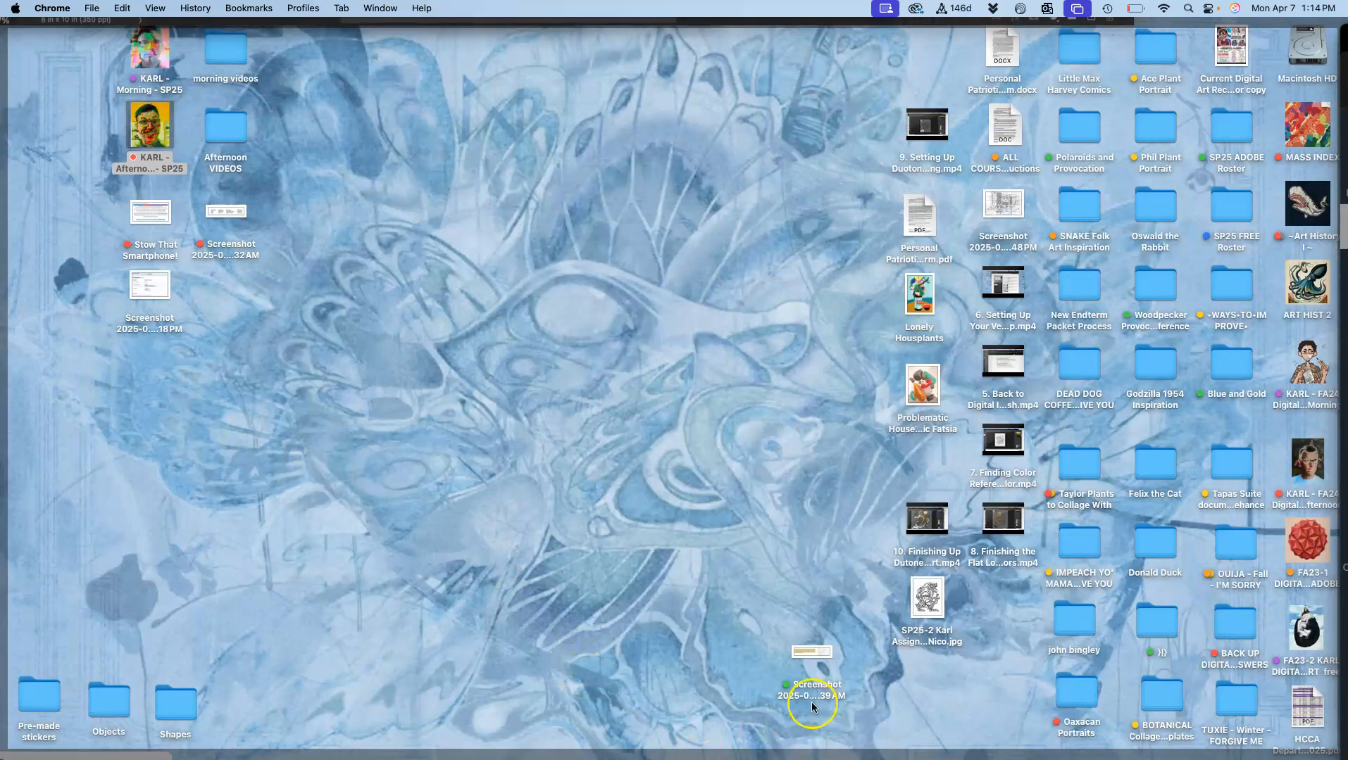
drag(925, 612, 683, 616)
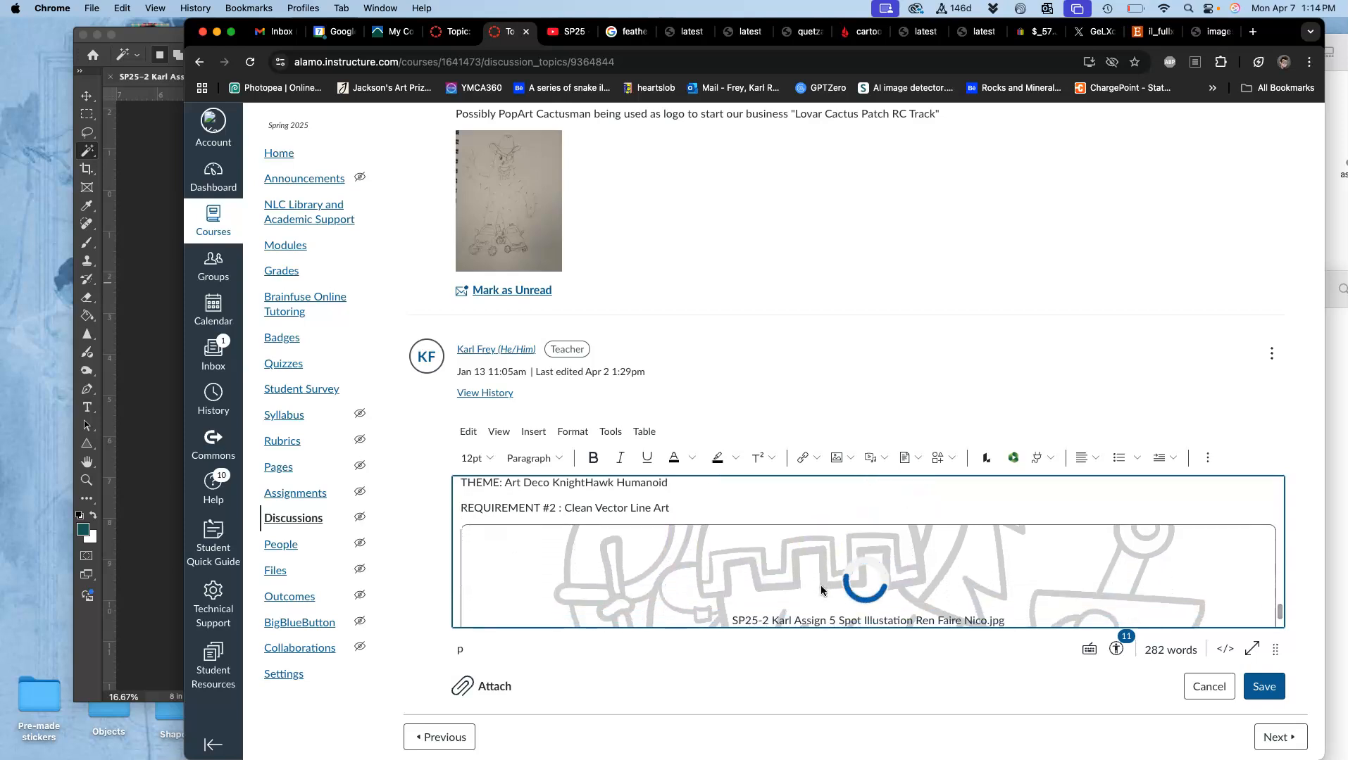
Step: Shrink the inserted line art image to roughly a third of the editor's width and save the edited reply
click(819, 567)
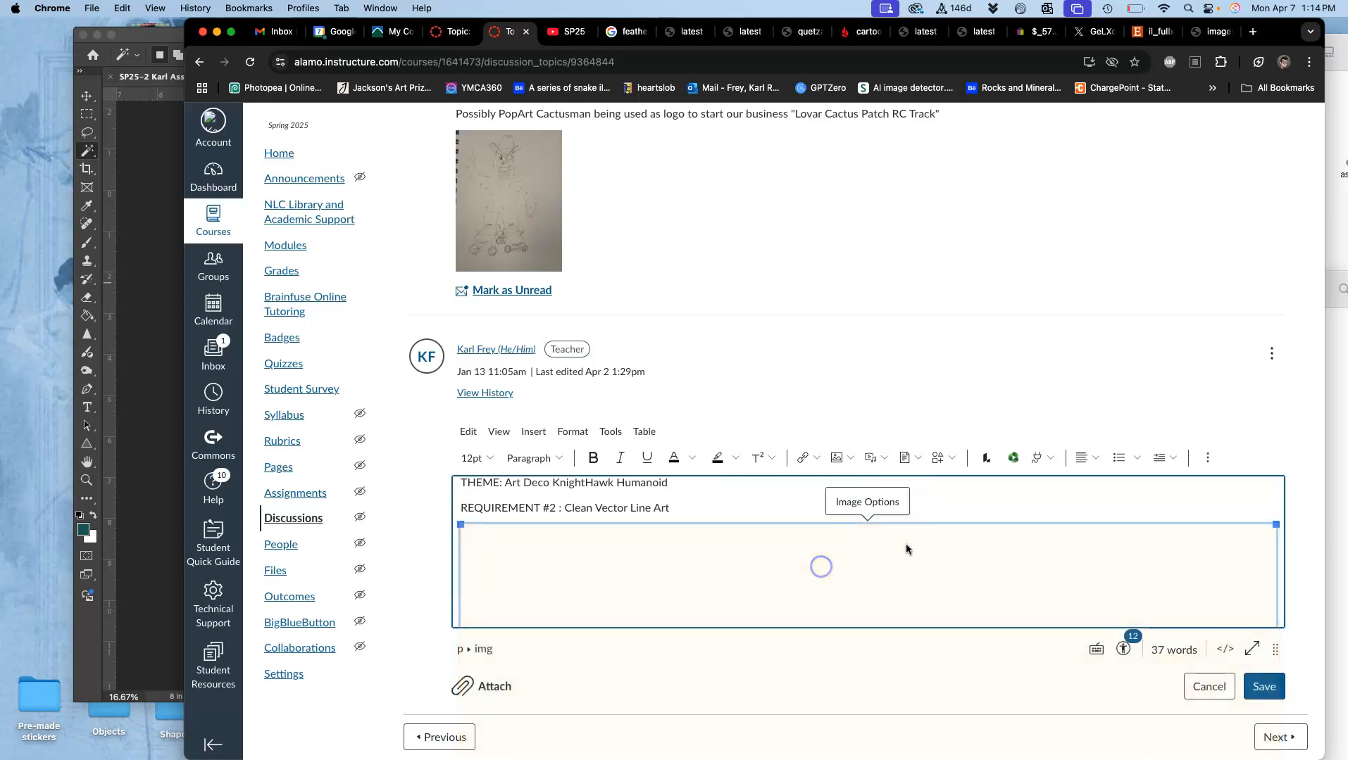
drag(1276, 531, 742, 546)
click(1264, 688)
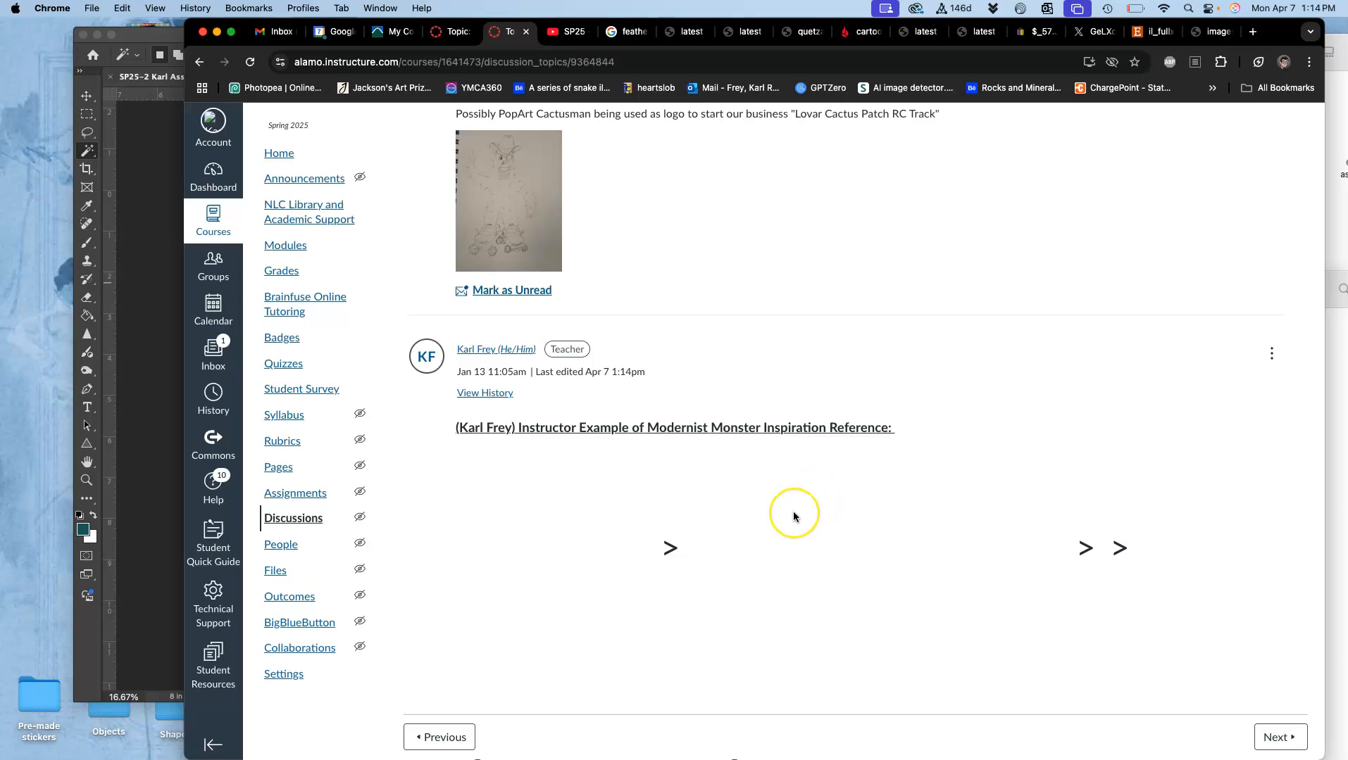
Step: Review the saved reply and copy its loose color composite image of the character to the desktop
scroll(795, 517, down, 1)
scroll(793, 517, down, 10)
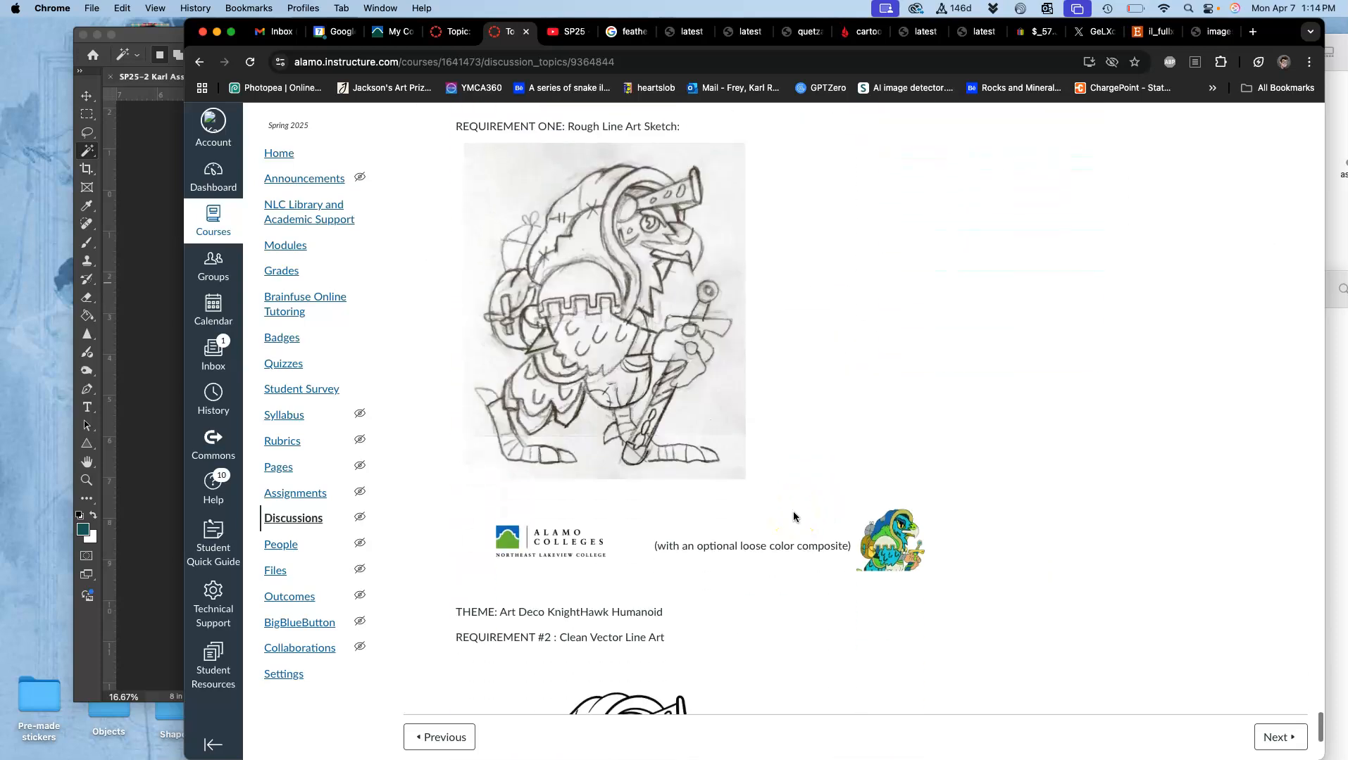
scroll(637, 257, down, 5)
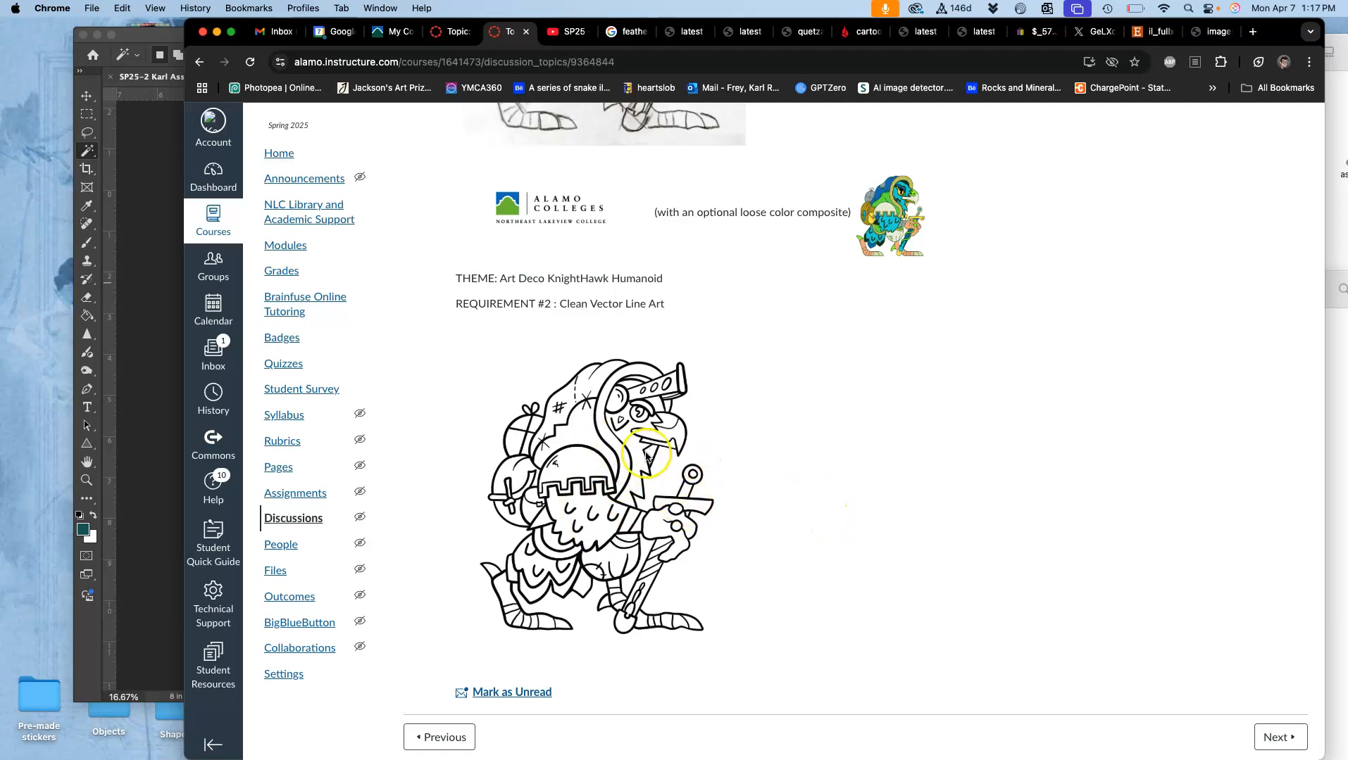
drag(897, 201, 45, 160)
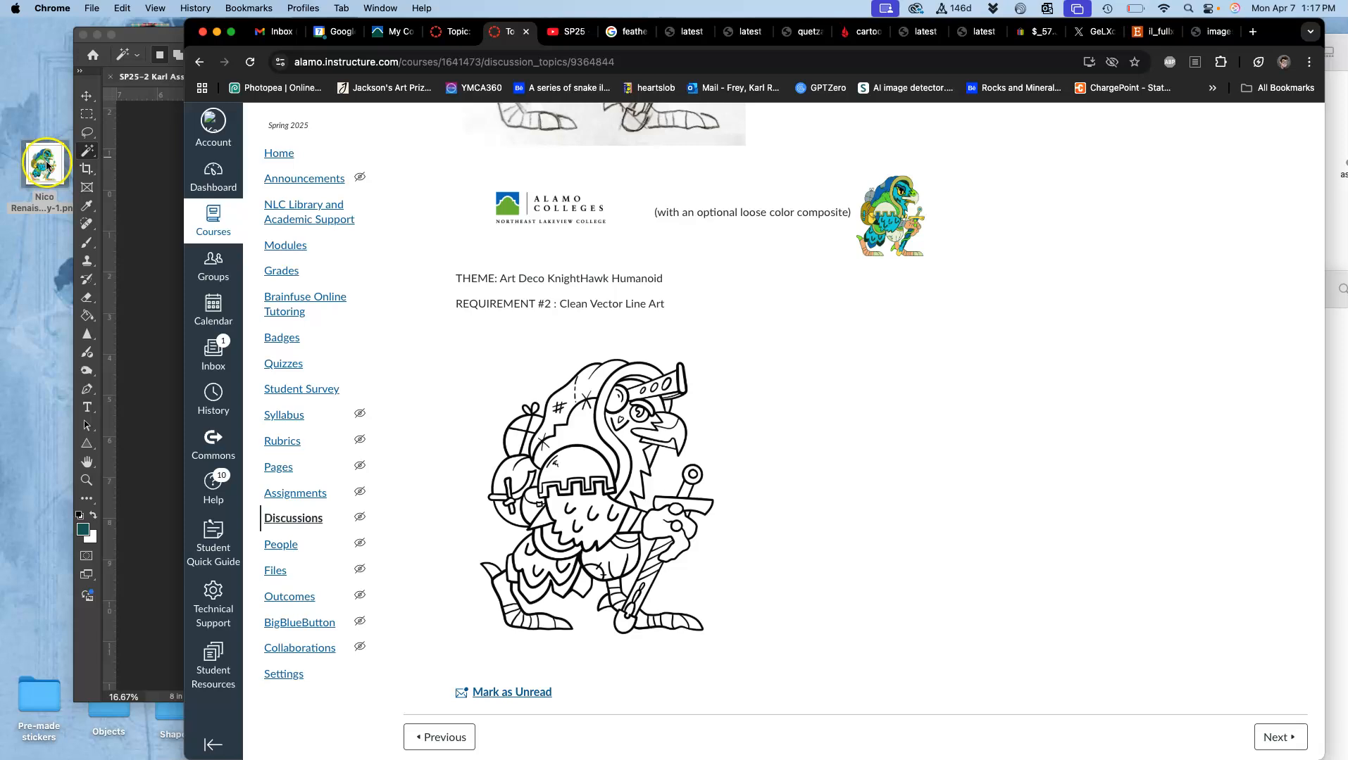